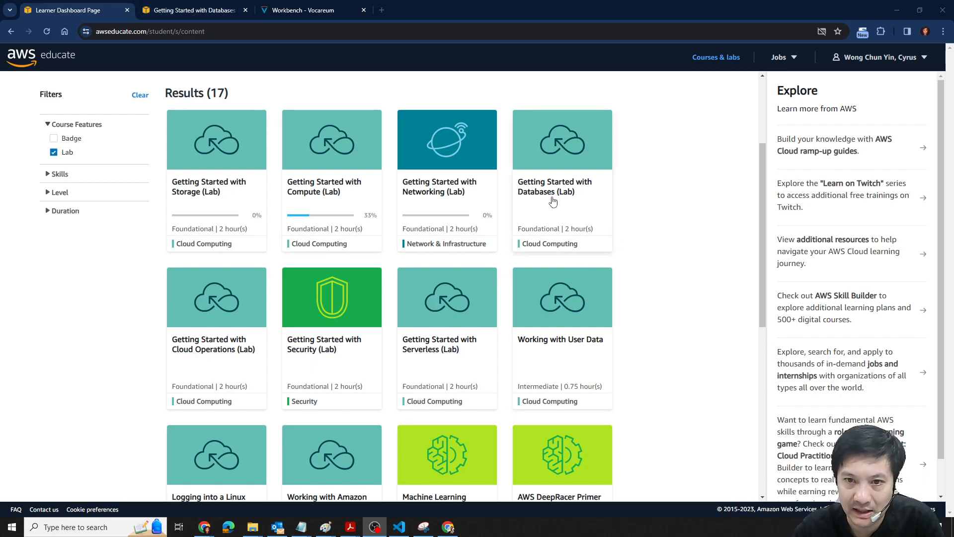
Show the module list of the Getting Started with Databases course, and bring up the Vocareum workbench for its lab
click(193, 14)
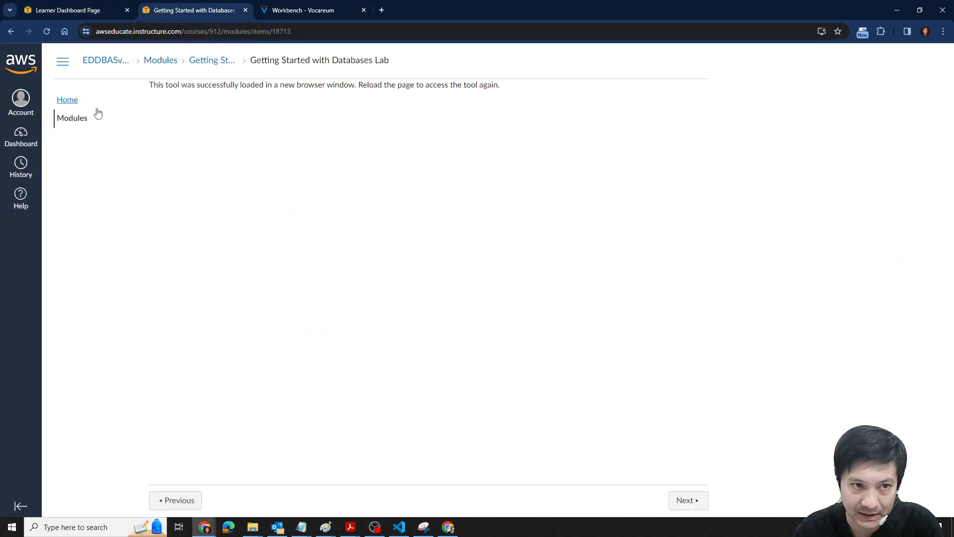
click(78, 117)
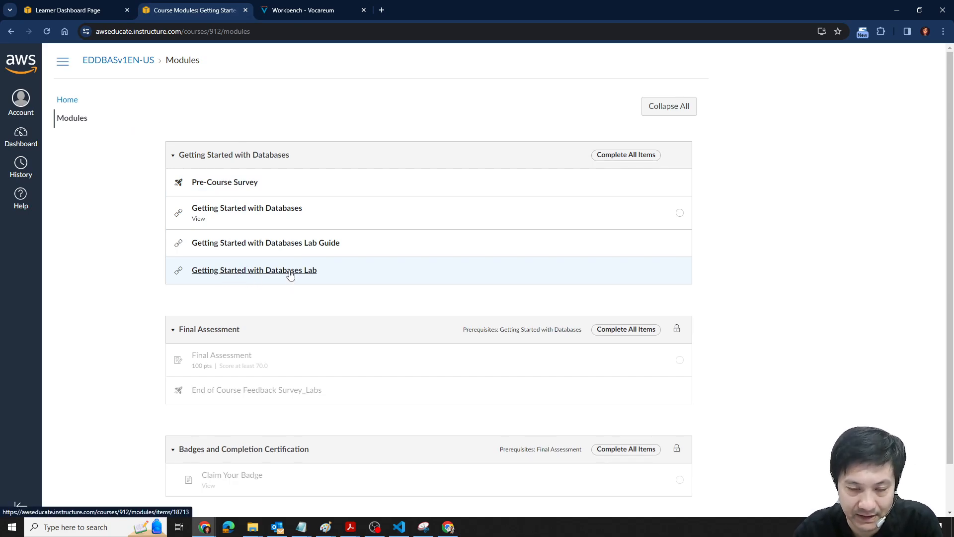
click(292, 9)
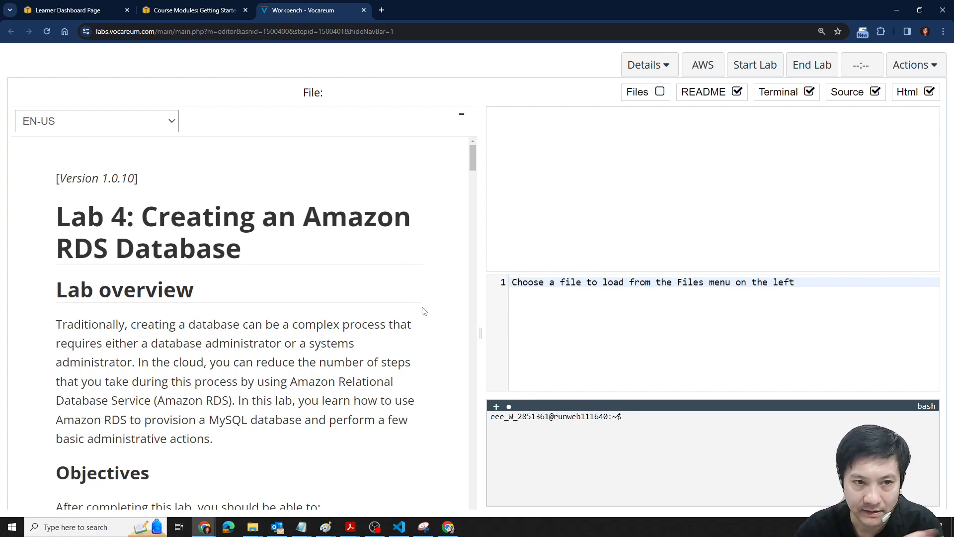
Hide the Terminal, Source and Html panes so only the README instructions fill the workbench
click(807, 94)
click(876, 93)
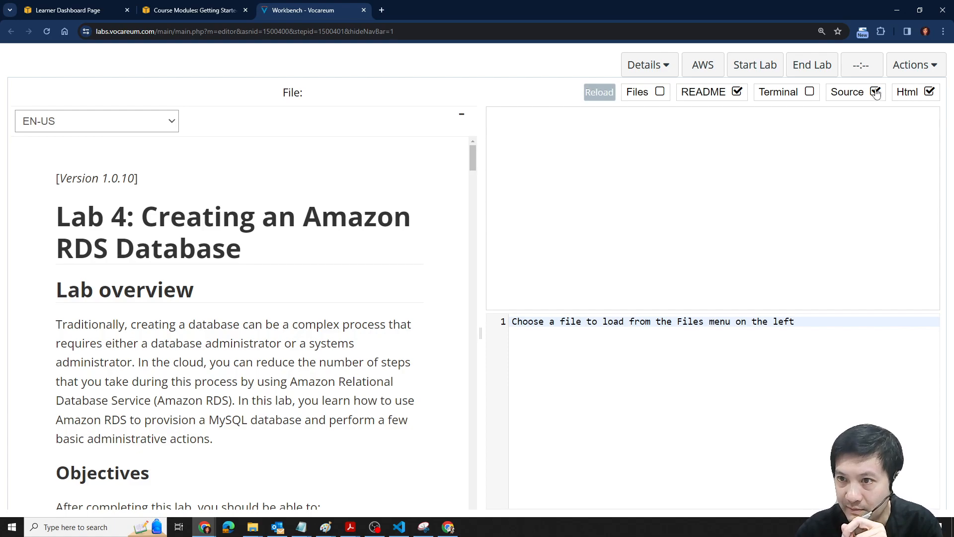
click(928, 95)
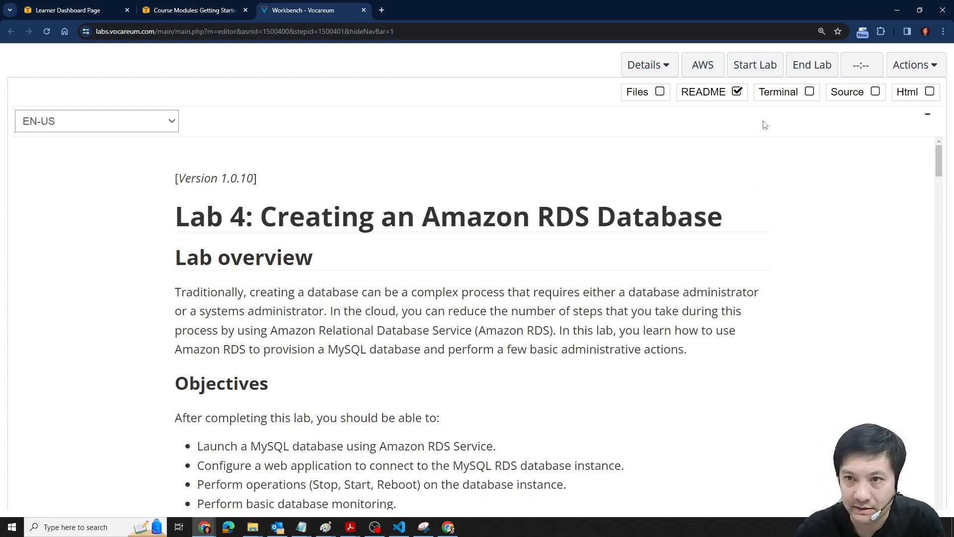
Start the lab, look over the architecture diagram in the instructions, and dismiss the lab status report
click(756, 64)
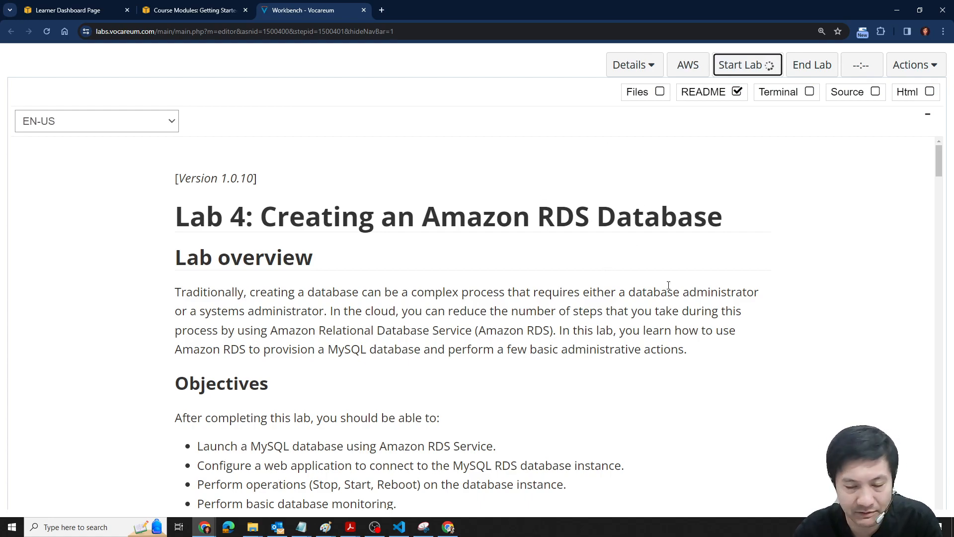
scroll(652, 319, down, 10)
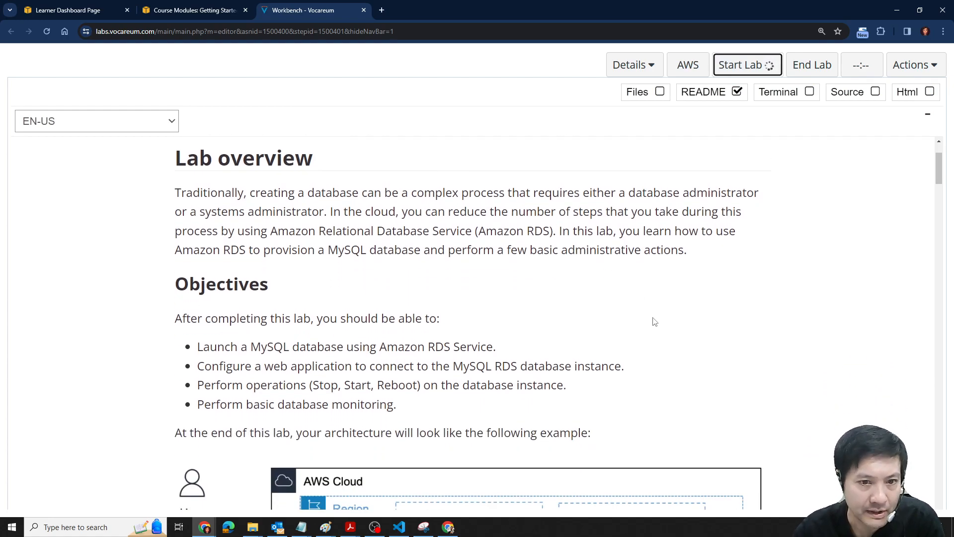
scroll(736, 302, up, 2)
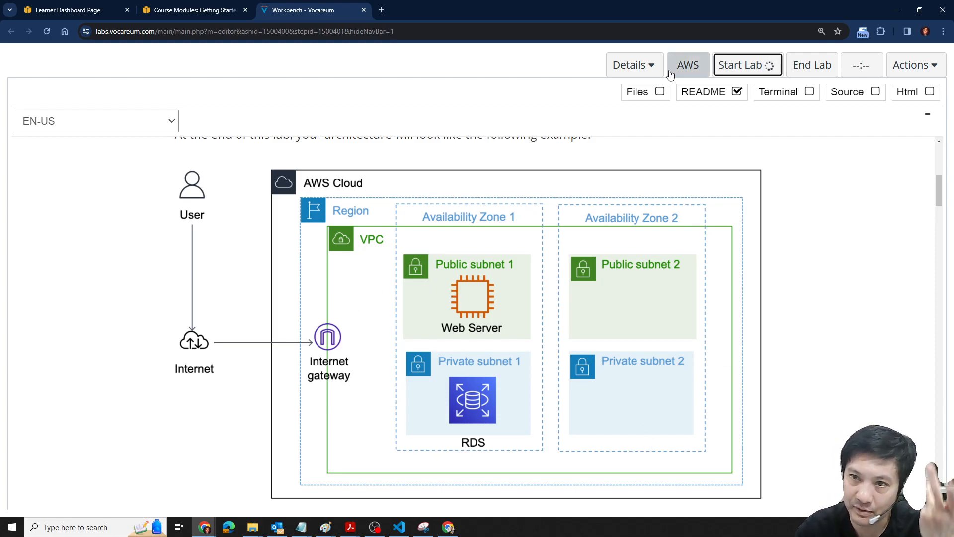
scroll(457, 277, up, 3)
scroll(457, 277, down, 3)
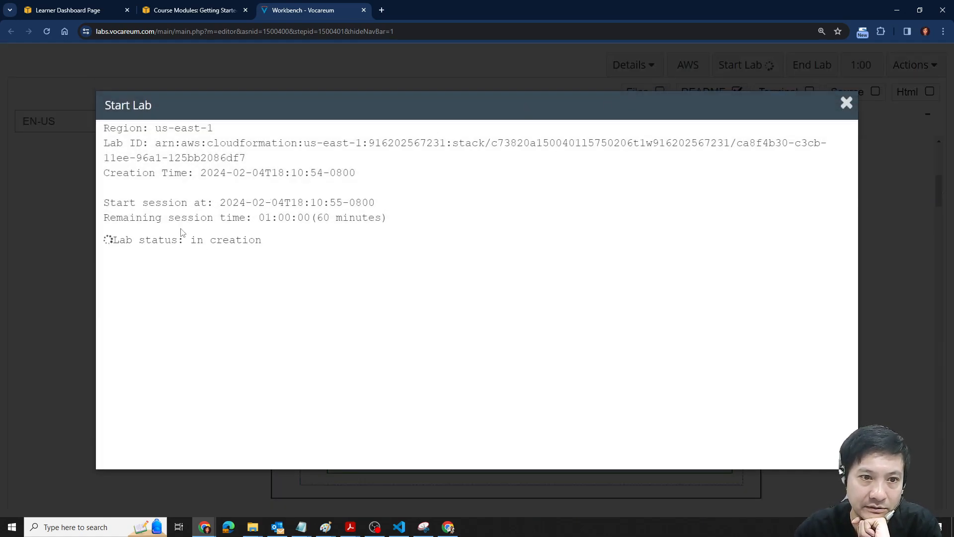
drag(197, 239, 290, 241)
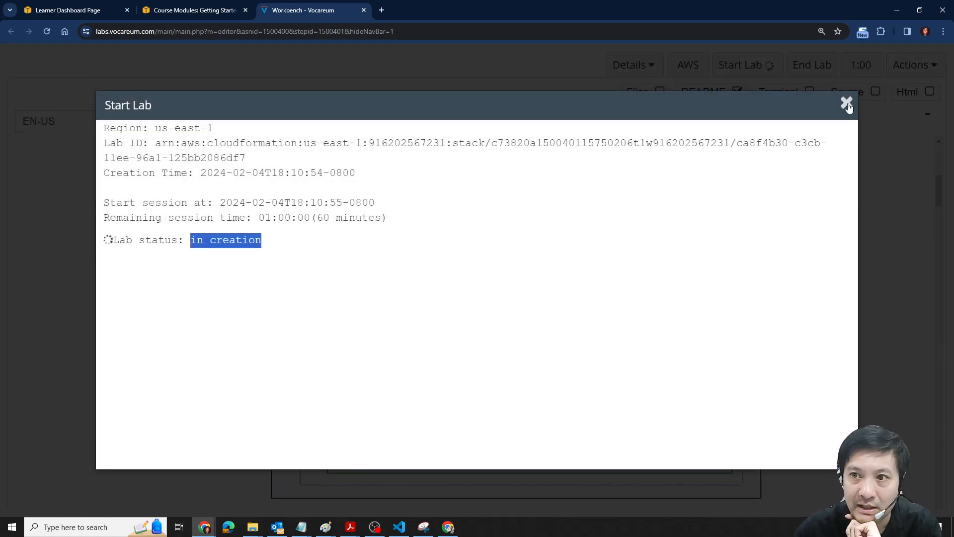
click(846, 103)
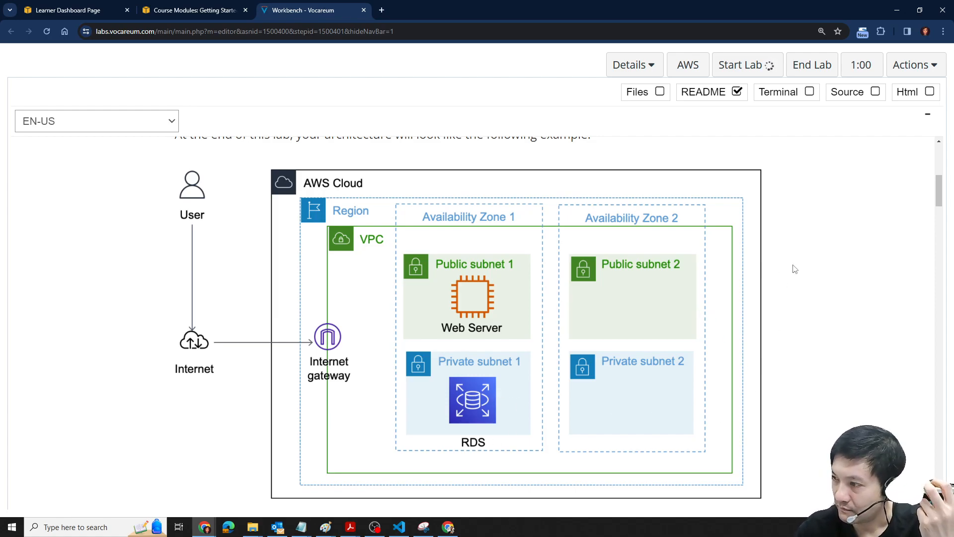
View the lab's AWS credentials and session details, and close them
click(641, 70)
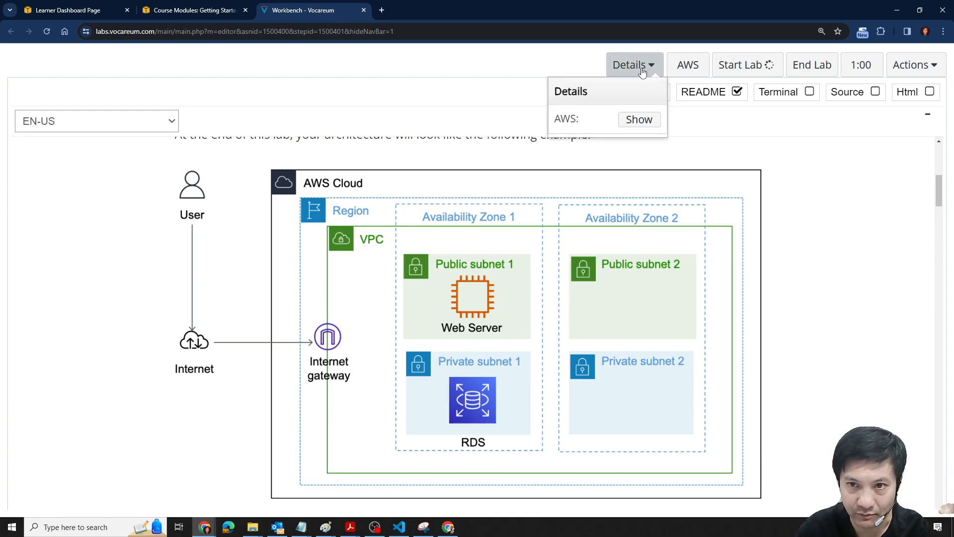
click(637, 120)
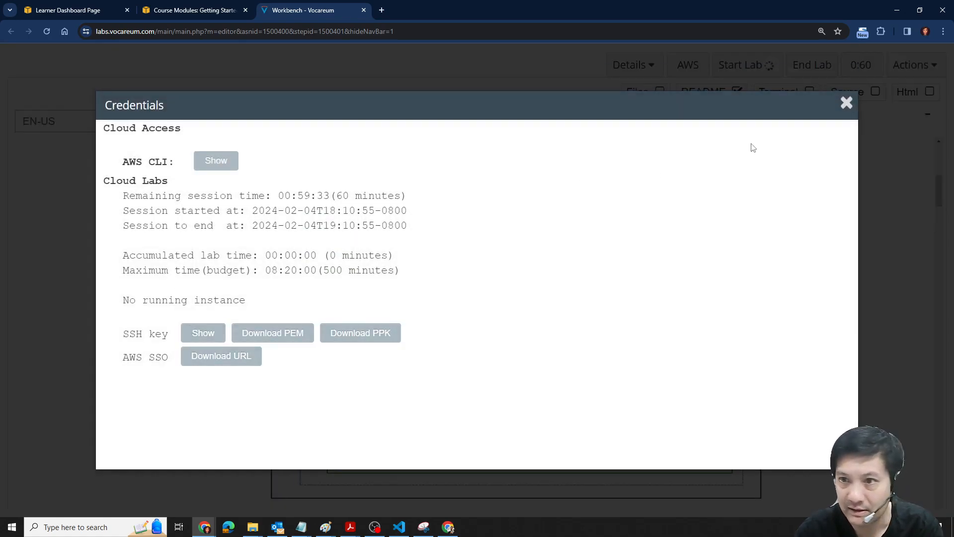
click(846, 104)
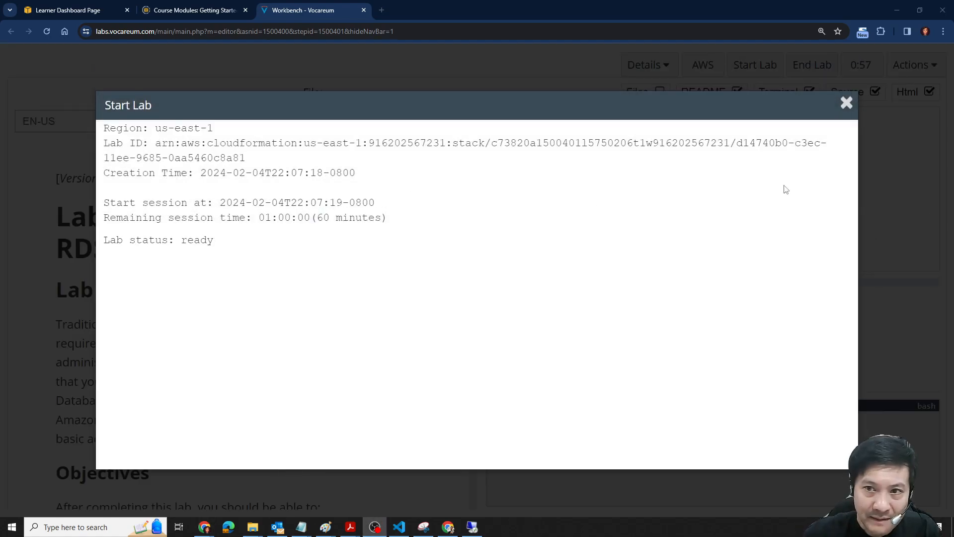
Dismiss the lab status report and open the AWS Management Console
click(848, 104)
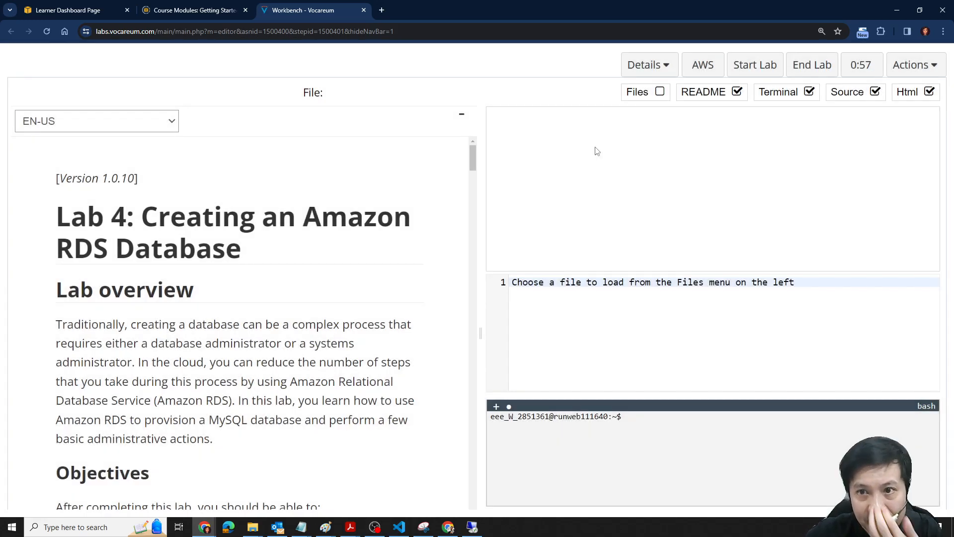
click(708, 66)
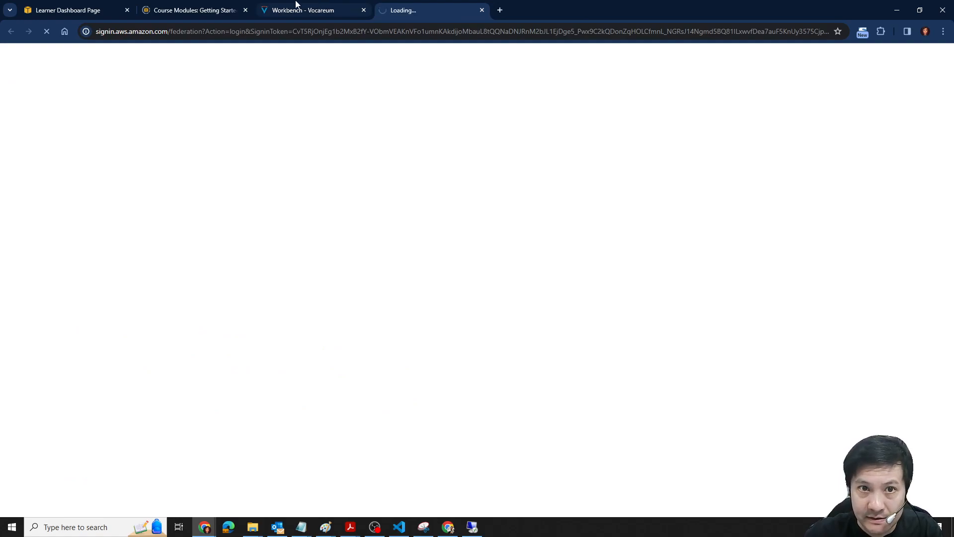
Return to the lab workbench and leave only the README pane displayed, hiding Terminal, Source and Html
click(296, 6)
click(809, 92)
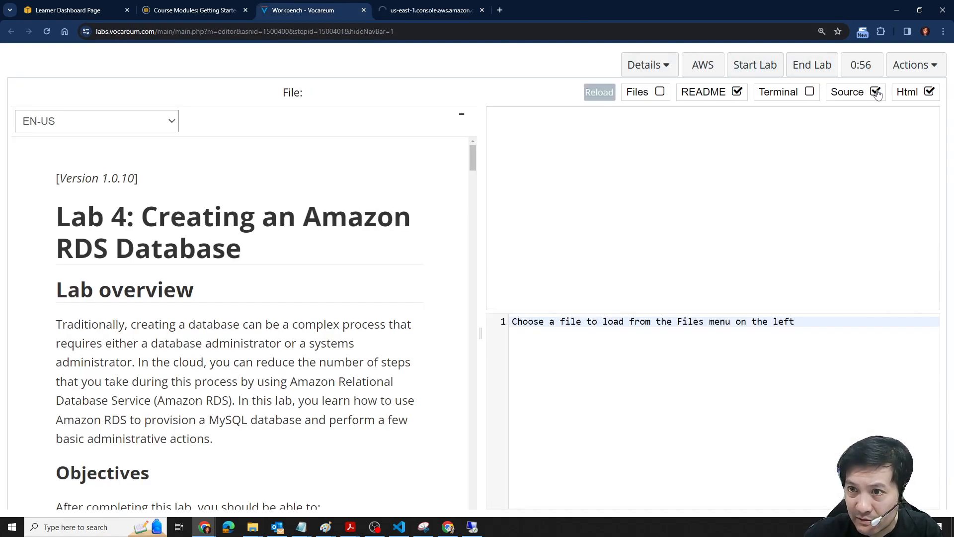
click(875, 92)
click(929, 92)
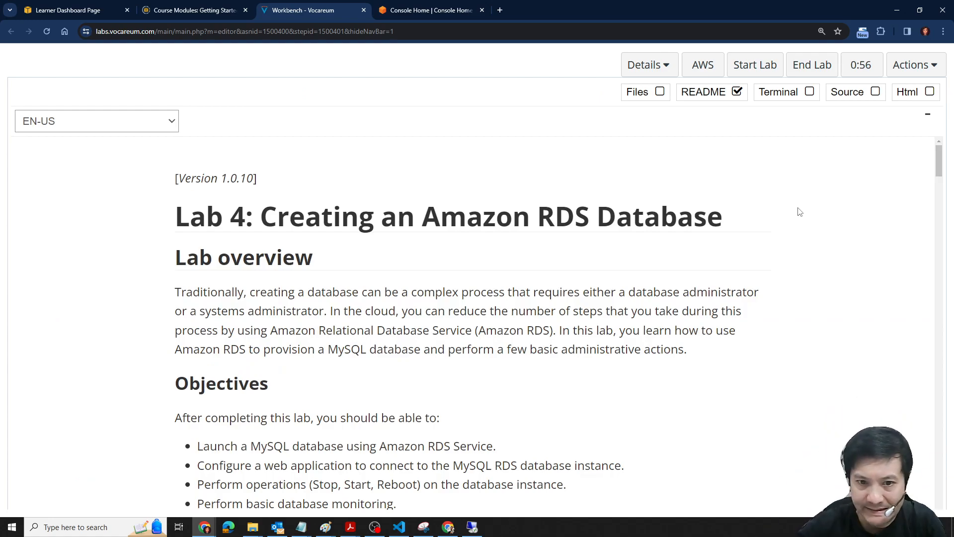
Follow the instructions to Task 1, search the AWS console for RDS and open that service in a new browser tab
scroll(504, 231, down, 8)
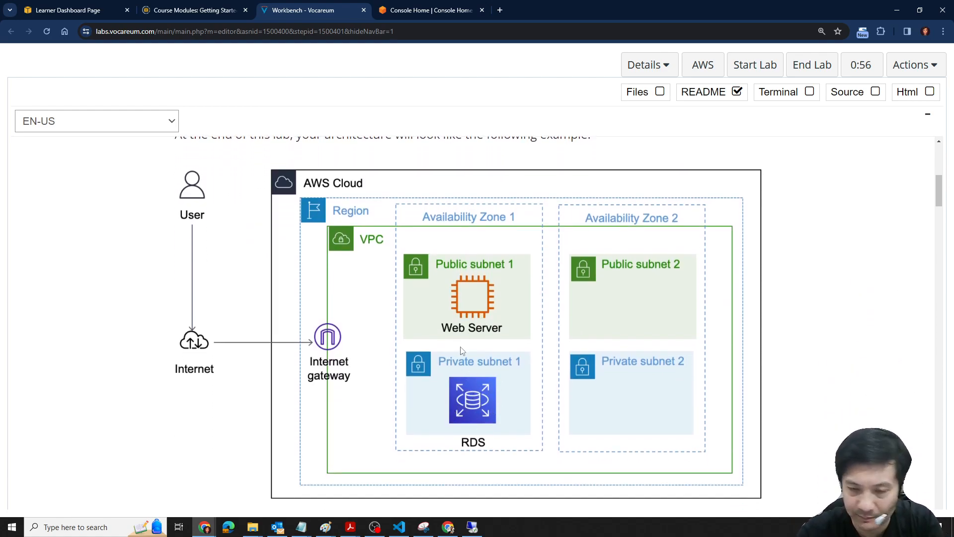
scroll(475, 353, down, 9)
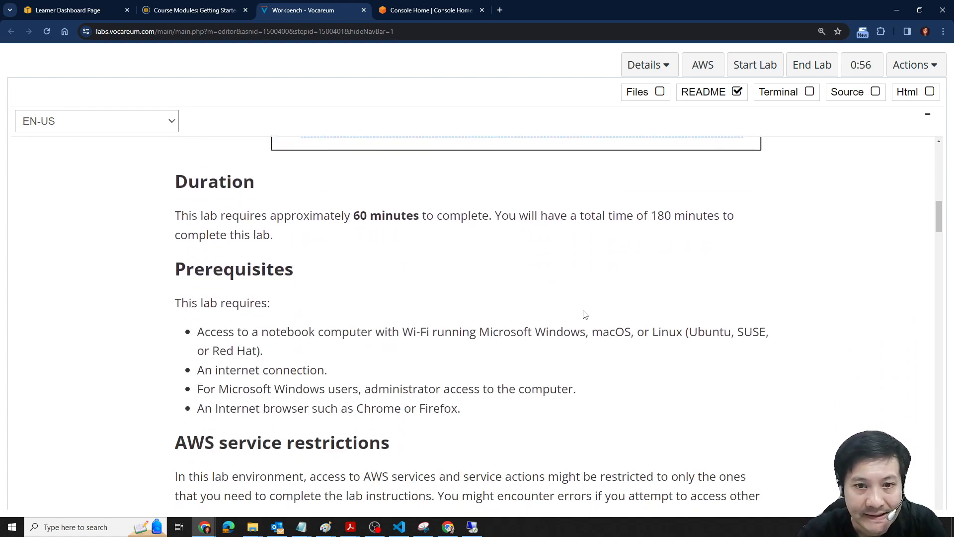
scroll(534, 227, down, 8)
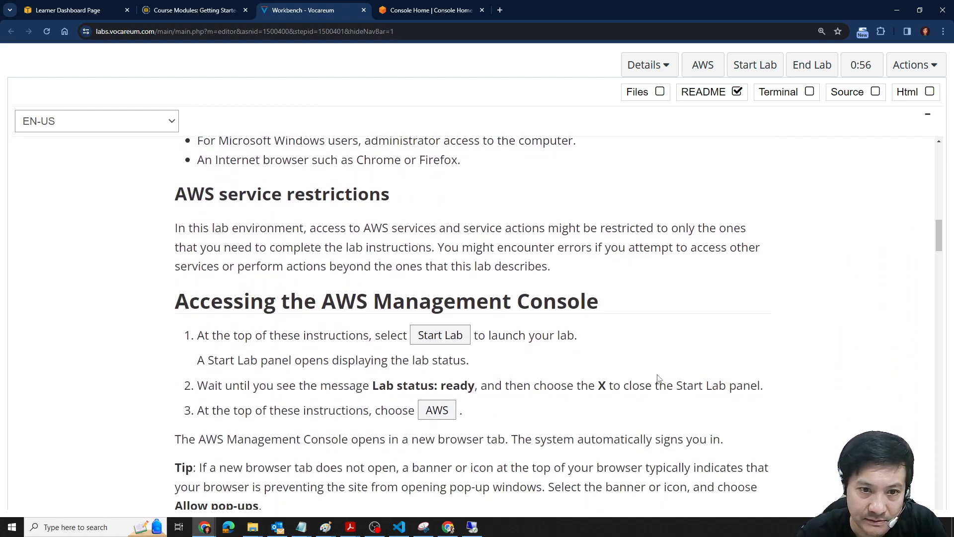
scroll(455, 338, down, 2)
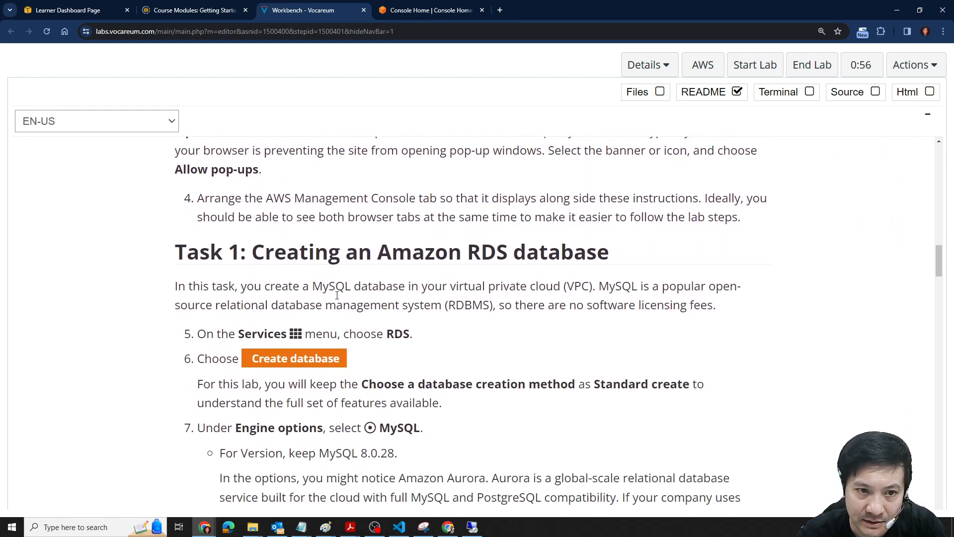
double_click(391, 328)
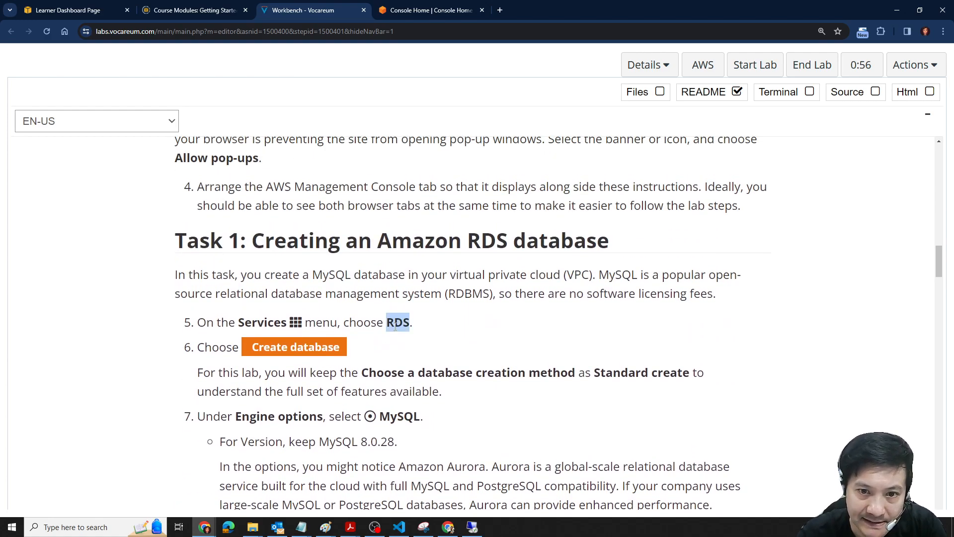
click(427, 10)
click(172, 56)
text(RDS)
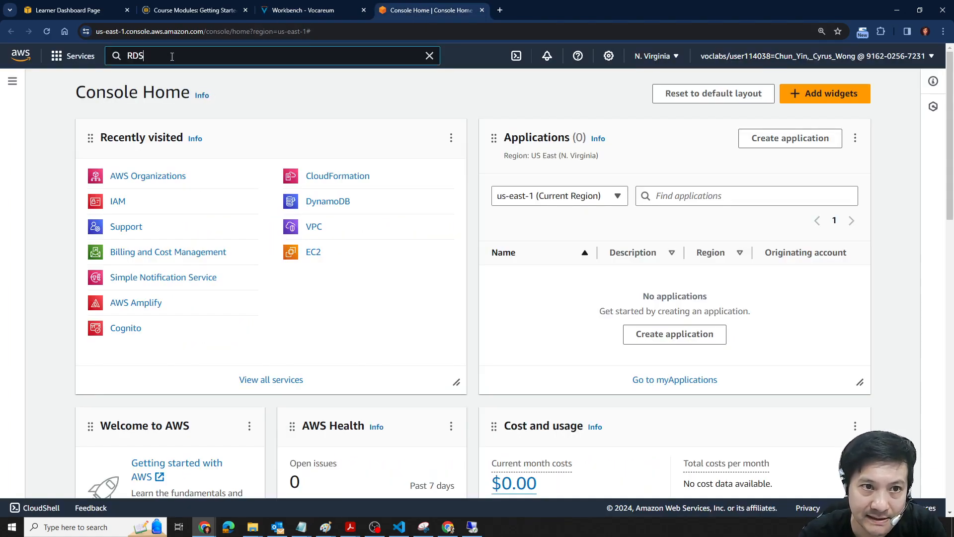
middle_click(307, 153)
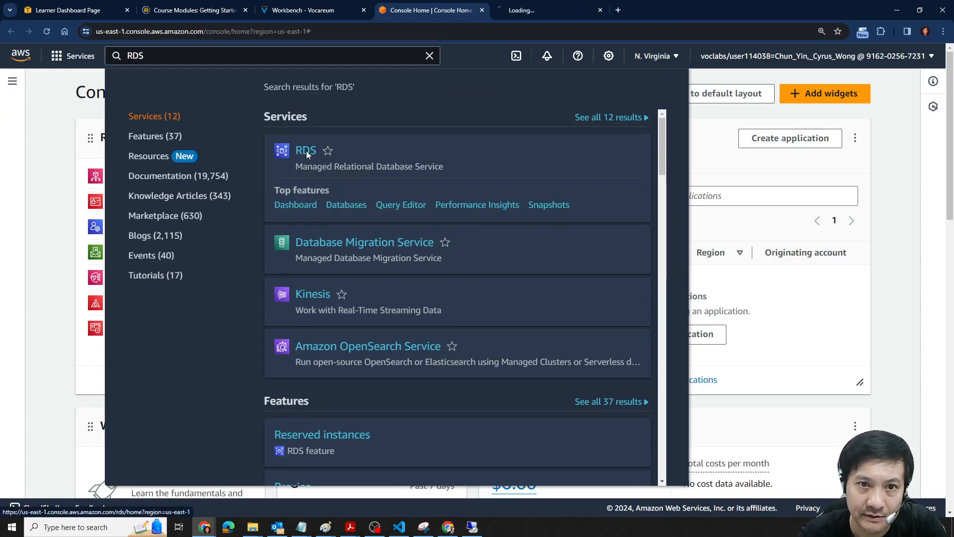
Close the Console Home tab and place the RDS console in its own window beside the lab instructions
click(301, 5)
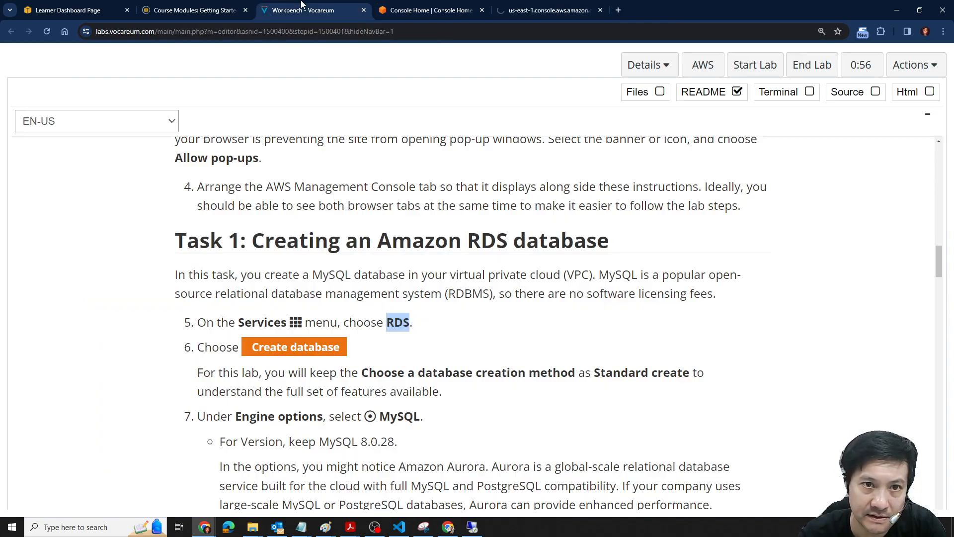
click(536, 5)
click(467, 6)
click(482, 10)
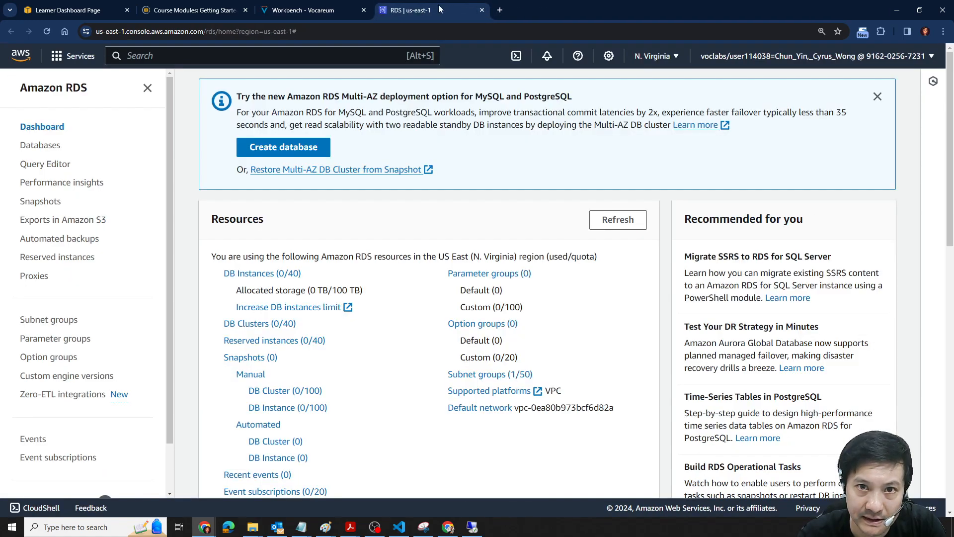
drag(434, 12, 1, 149)
click(581, 65)
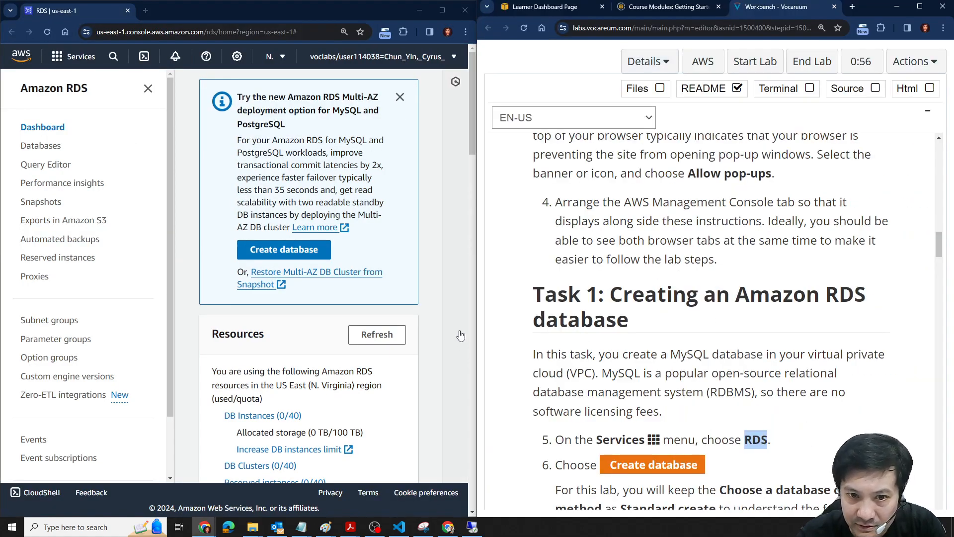
Dismiss the Multi-AZ deployment notice and open the Create database form from the RDS Databases page
scroll(677, 329, down, 3)
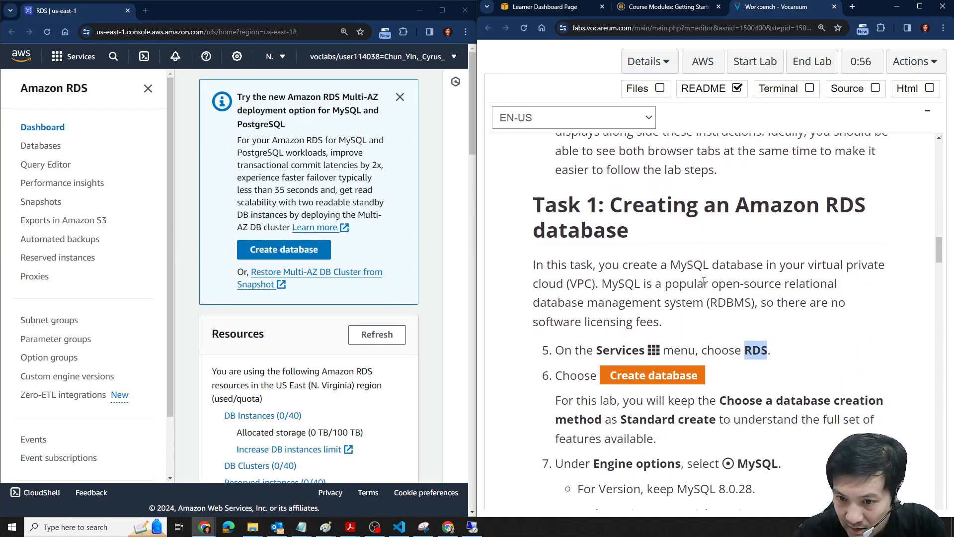
scroll(691, 333, up, 2)
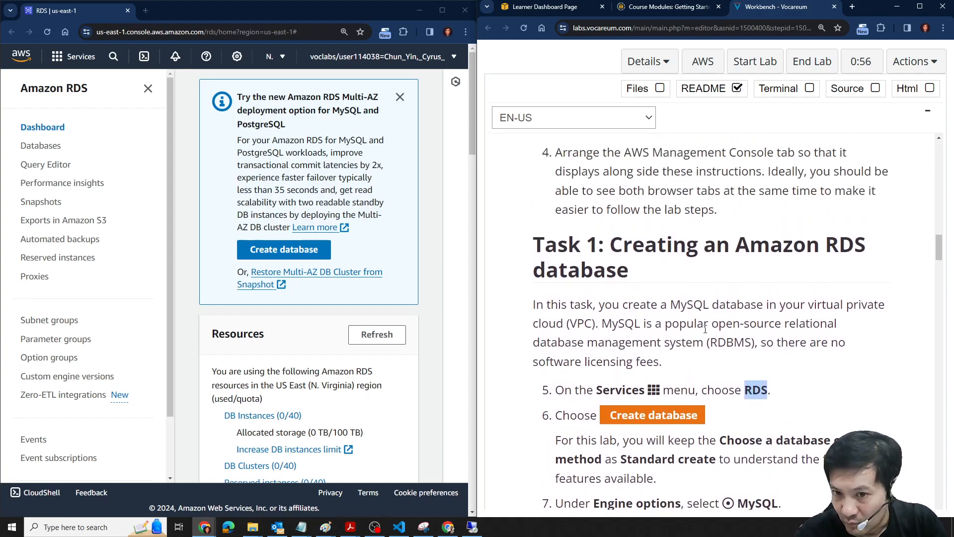
scroll(705, 328, down, 2)
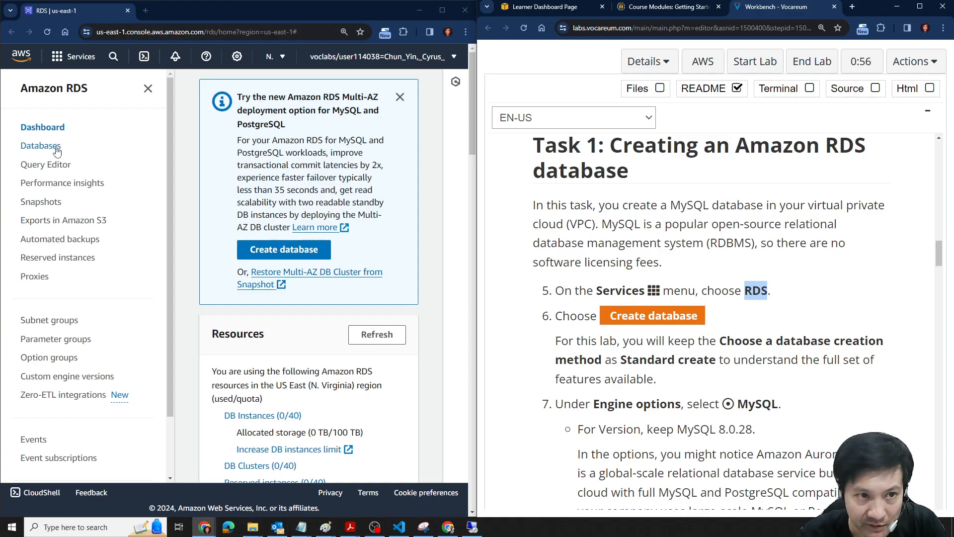
click(400, 97)
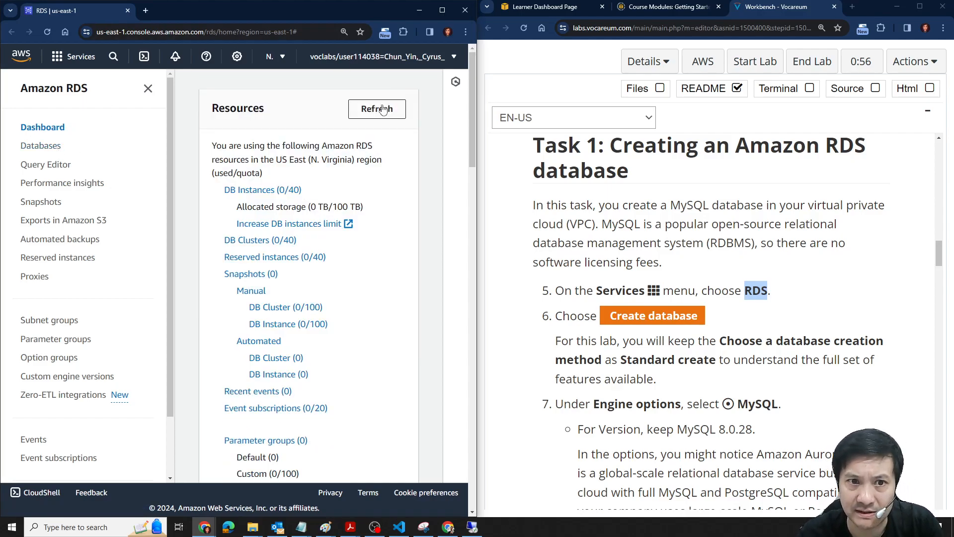
click(56, 147)
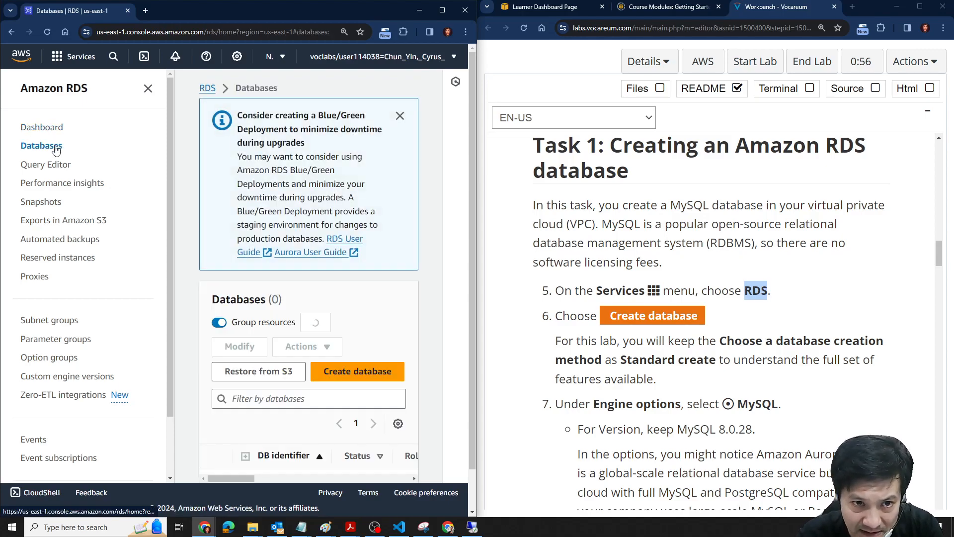
click(358, 377)
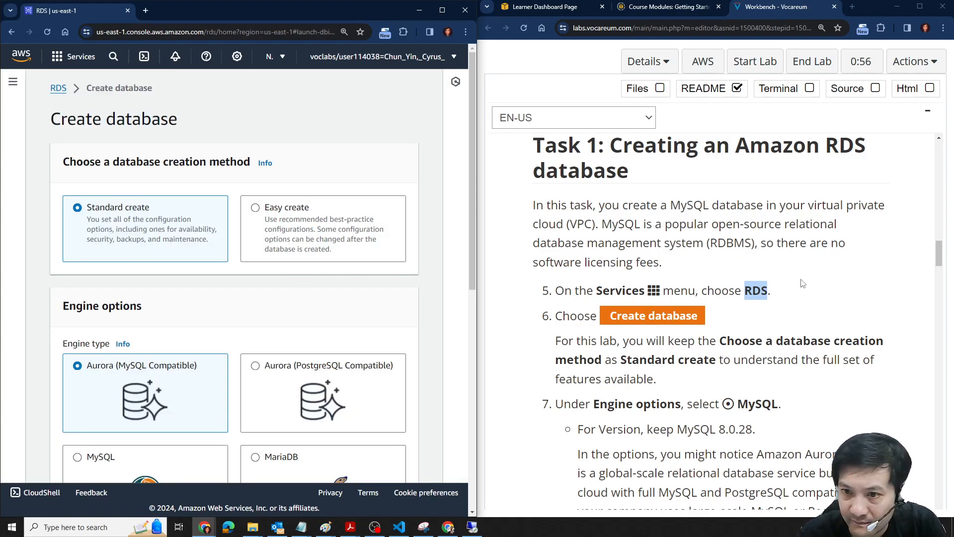
scroll(797, 281, down, 2)
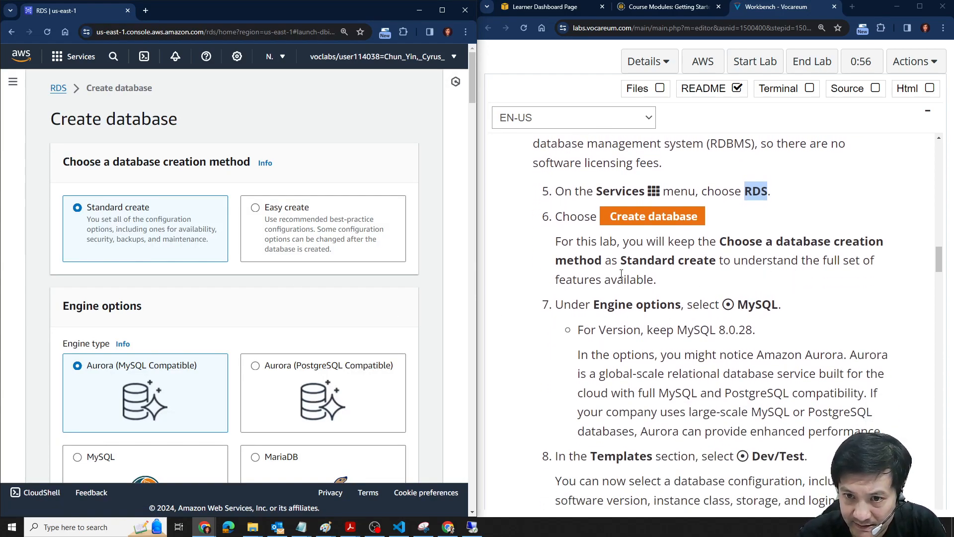
Keep Standard create as the creation method, select MySQL as the engine type, and close its information panel
scroll(625, 274, down, 1)
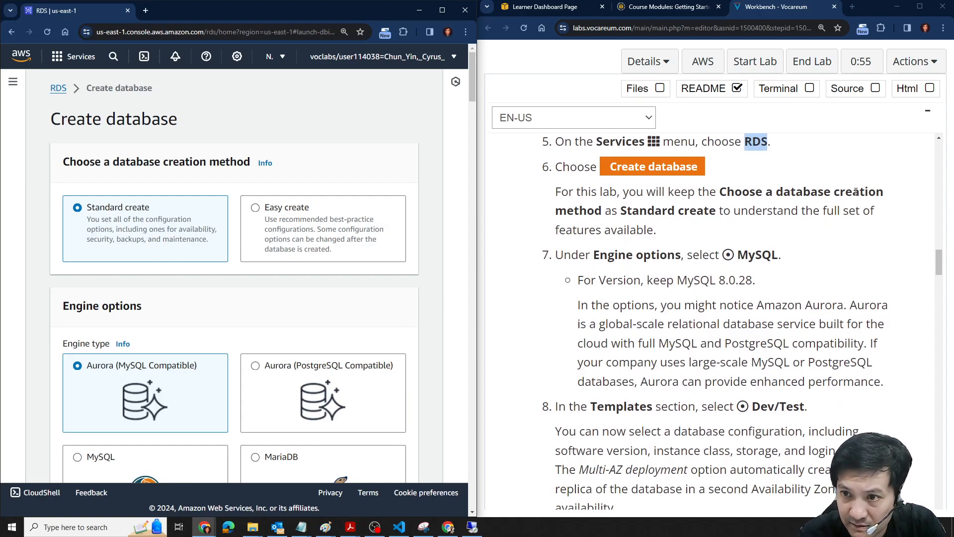
scroll(128, 224, down, 2)
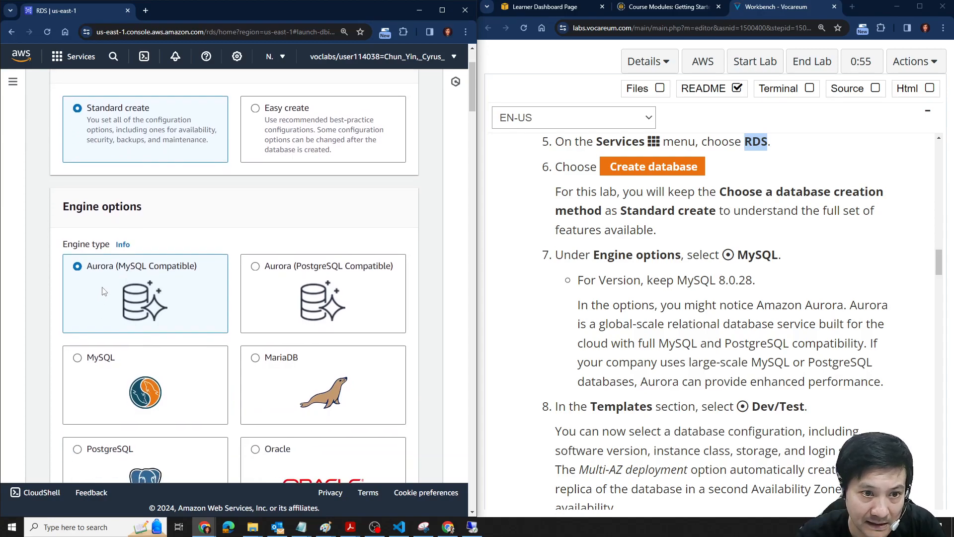
scroll(255, 282, down, 2)
click(78, 265)
scroll(96, 348, up, 2)
scroll(96, 368, down, 4)
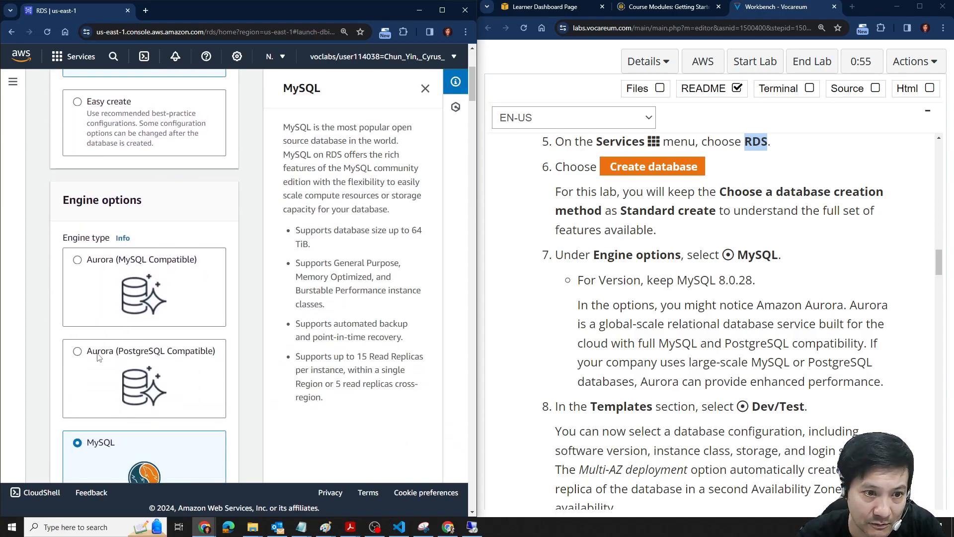
click(425, 89)
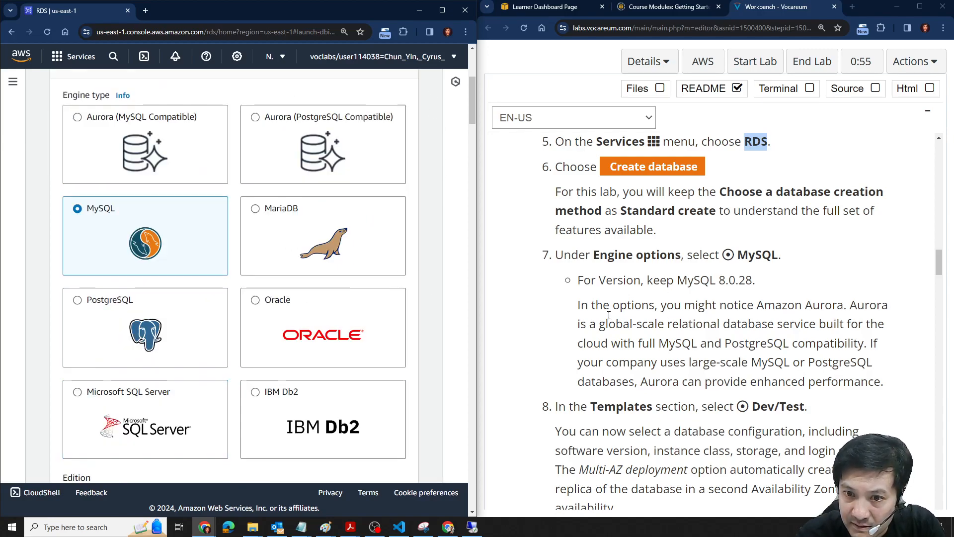
Highlight the Amazon Aurora note in the lab instructions, then choose the Dev/Test template for the database
drag(578, 305, 889, 384)
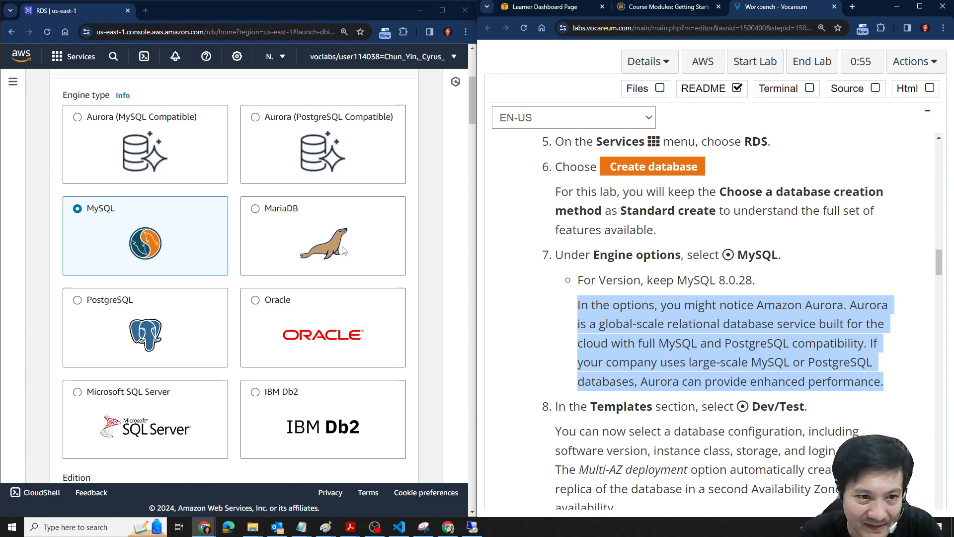
scroll(100, 209, up, 1)
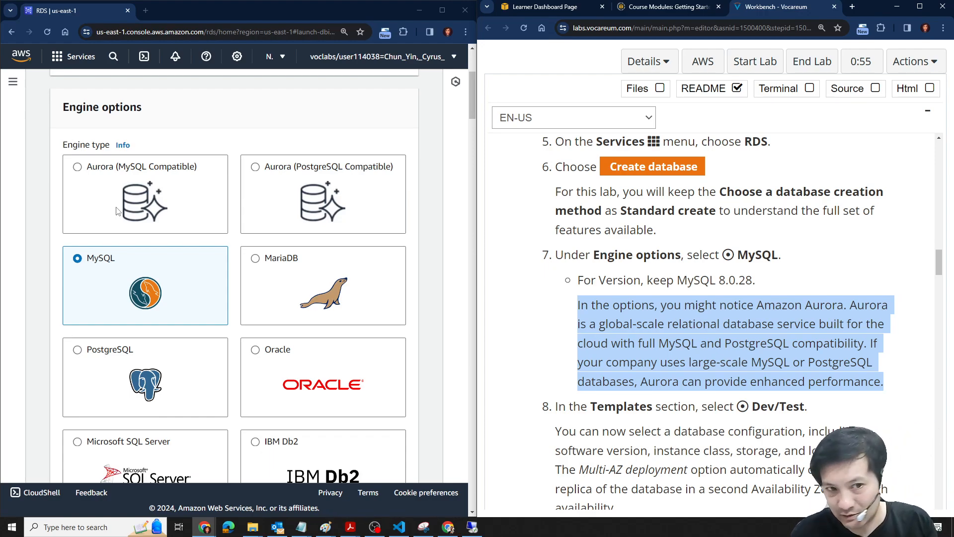
scroll(774, 234, down, 2)
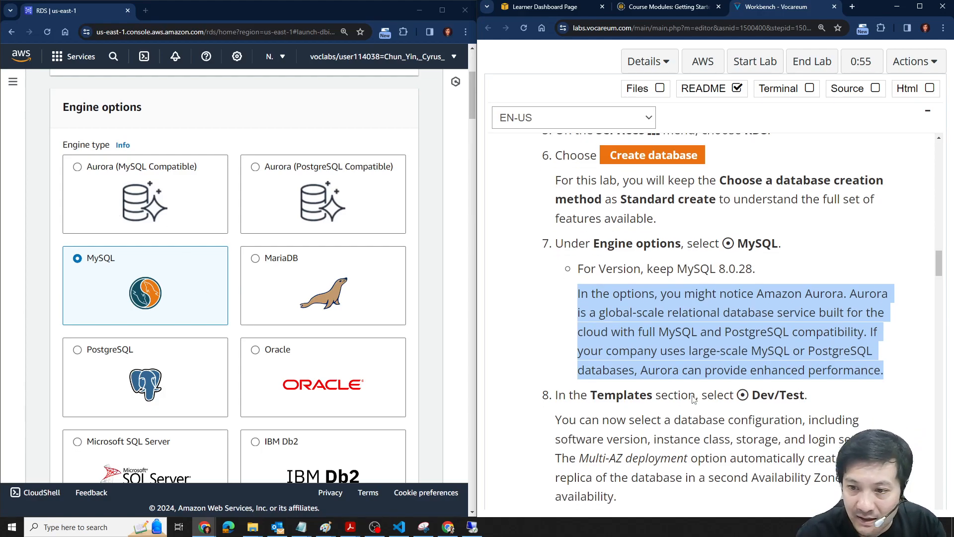
scroll(660, 231, down, 2)
scroll(196, 284, down, 10)
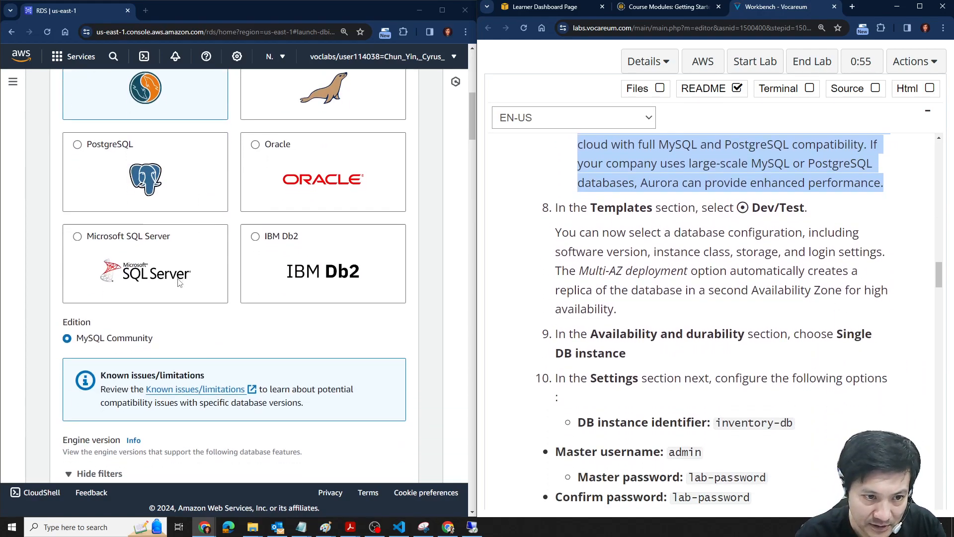
scroll(194, 291, up, 8)
scroll(194, 291, up, 6)
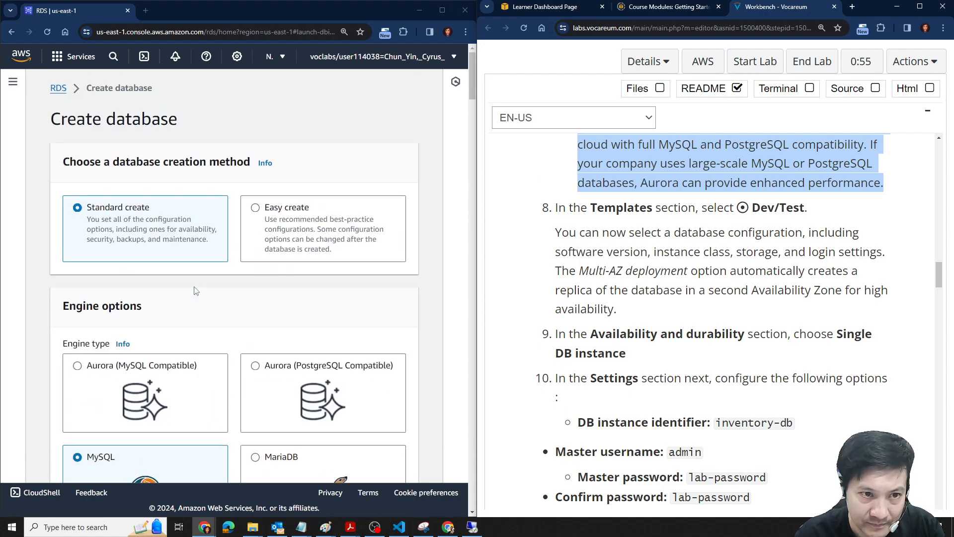
scroll(82, 228, down, 5)
scroll(82, 228, down, 5)
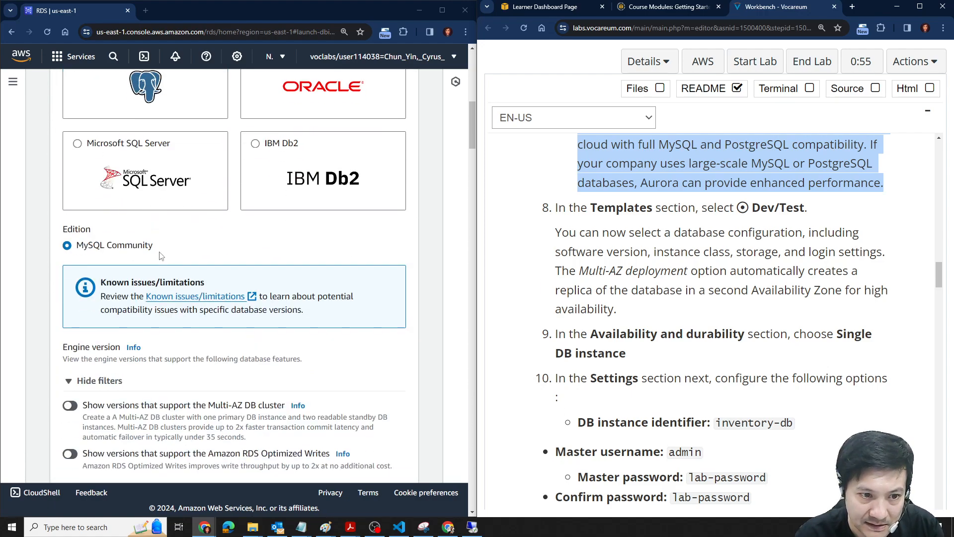
scroll(88, 189, down, 2)
scroll(89, 185, down, 5)
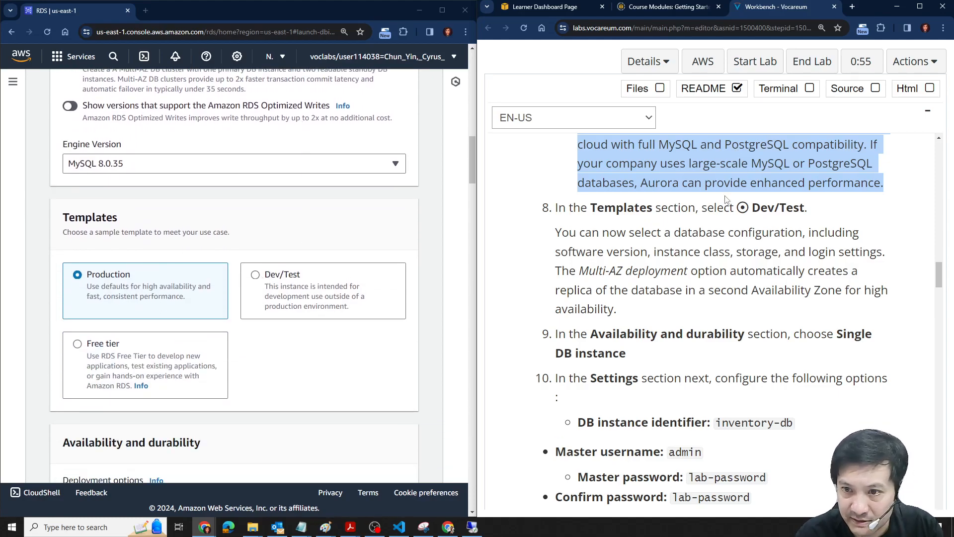
click(256, 275)
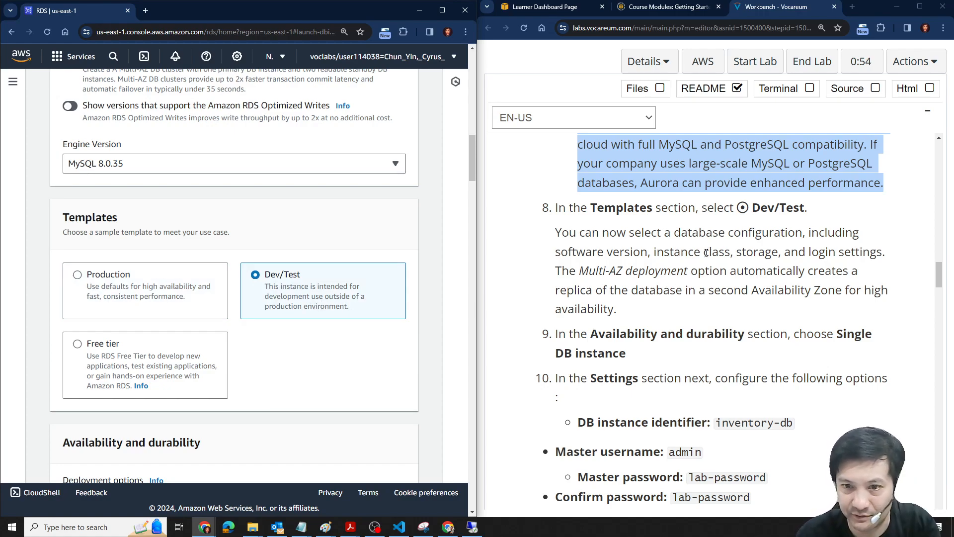
Keep Single DB instance as the deployment option and set the DB instance identifier to inventory-db, copied from the lab instructions
scroll(242, 292, down, 4)
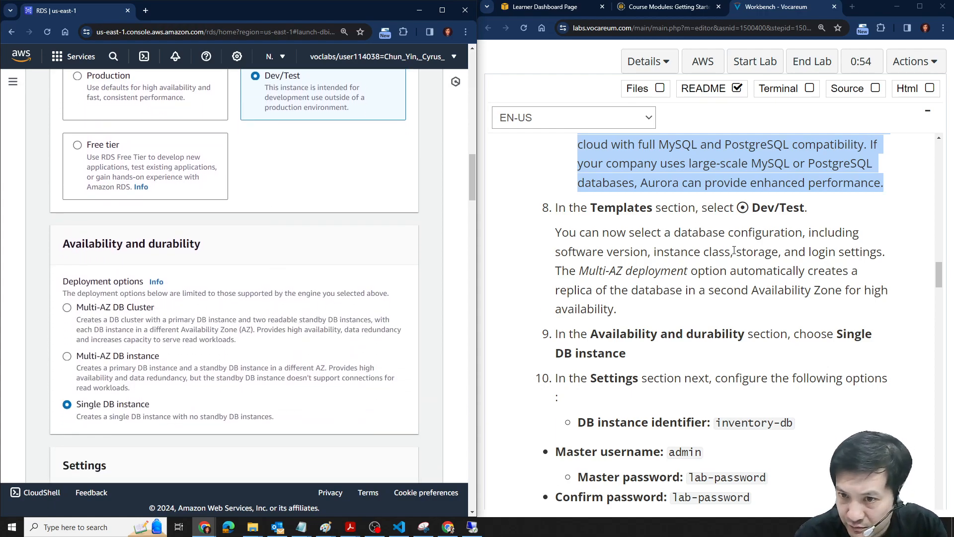
scroll(641, 225, down, 1)
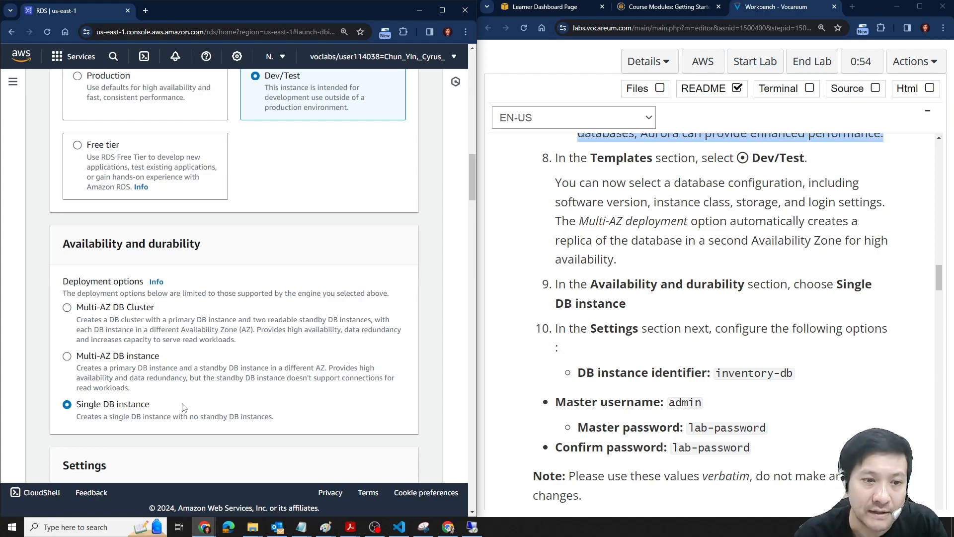
scroll(94, 359, down, 1)
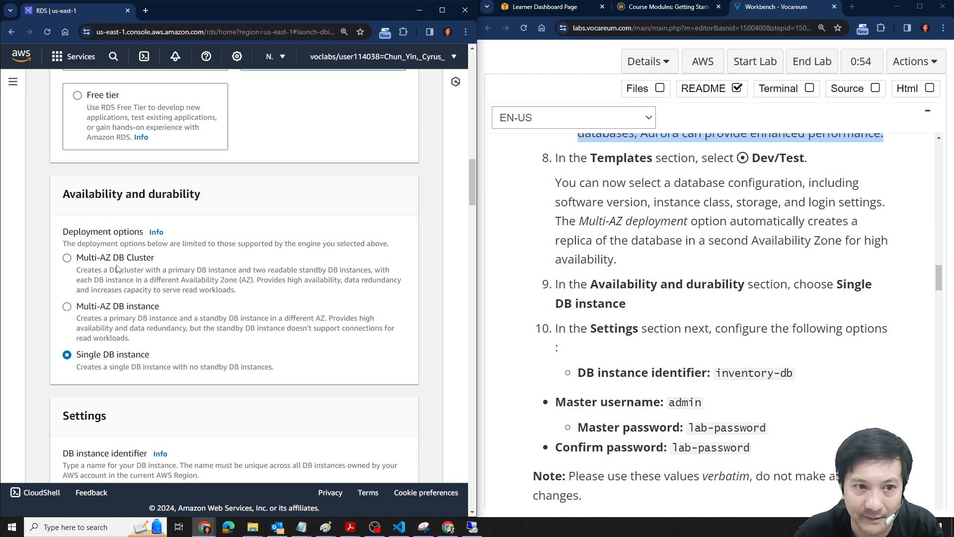
scroll(181, 313, down, 2)
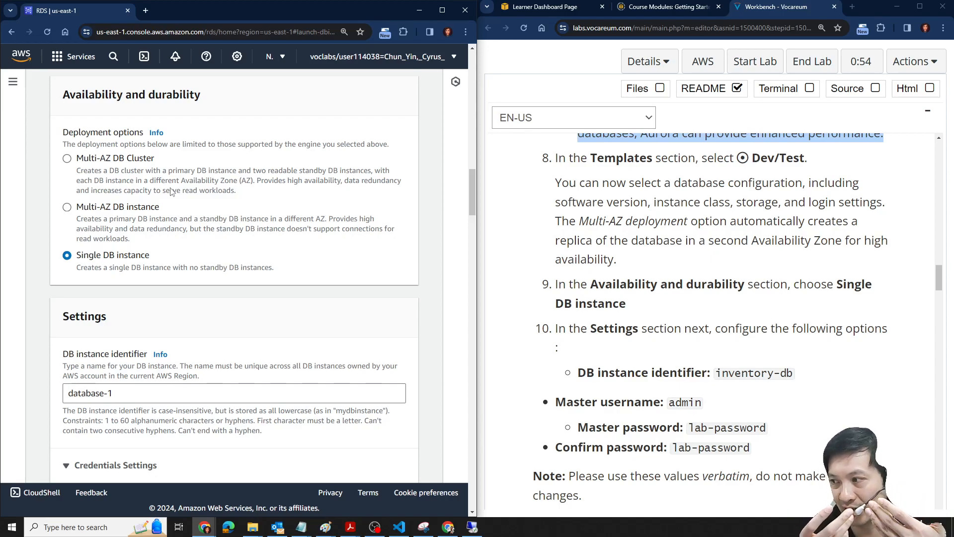
scroll(227, 268, down, 4)
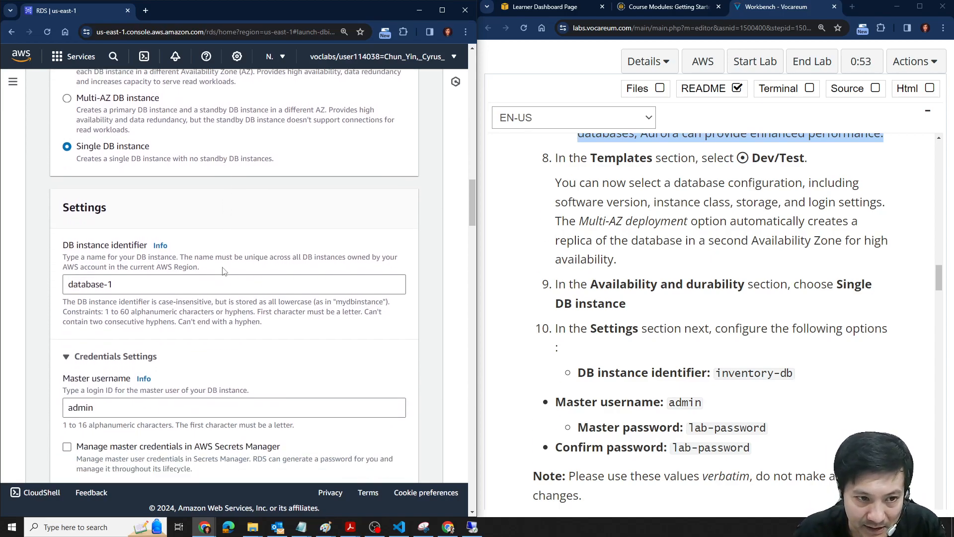
scroll(769, 308, down, 3)
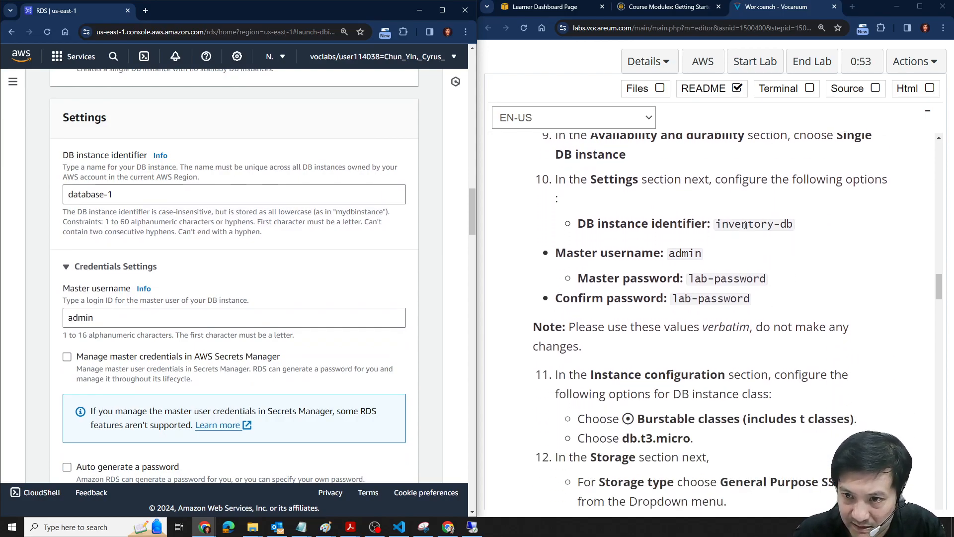
click(717, 223)
drag(717, 224, 794, 227)
key(ctrl+c)
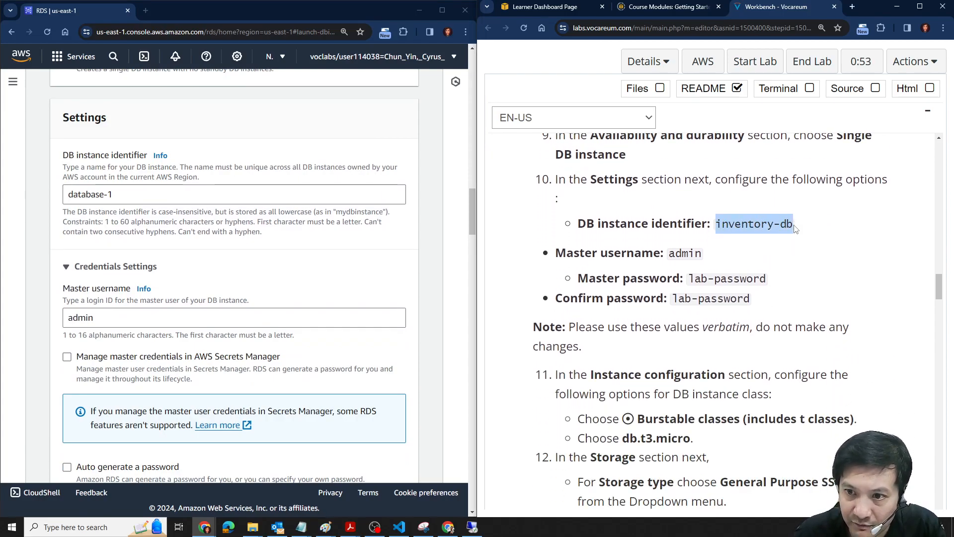
click(263, 199)
key(ctrl+a)
key(ctrl+v)
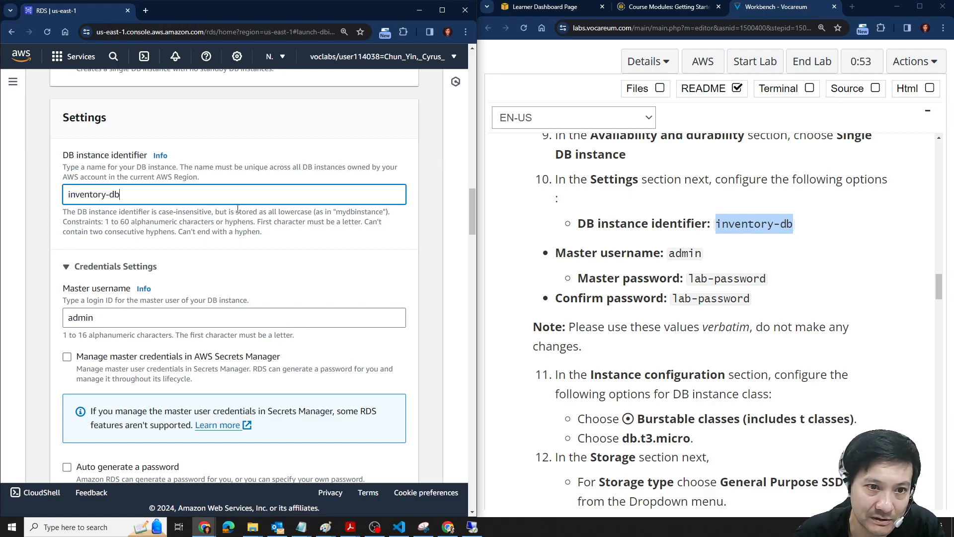
Keep the master username admin and enter the master password from the lab instructions in both the password and confirmation fields
scroll(238, 208, down, 2)
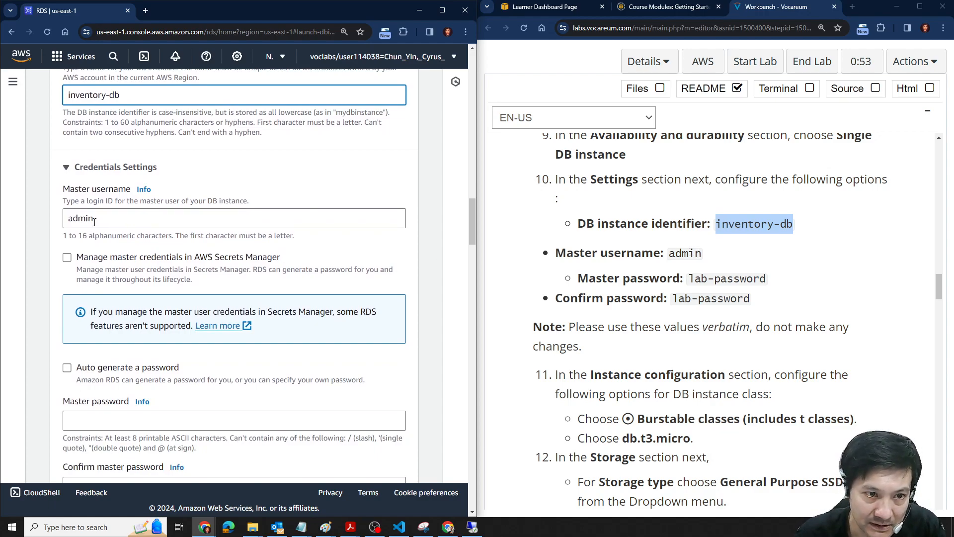
scroll(95, 264, down, 2)
click(74, 320)
click(690, 279)
drag(690, 278, 767, 279)
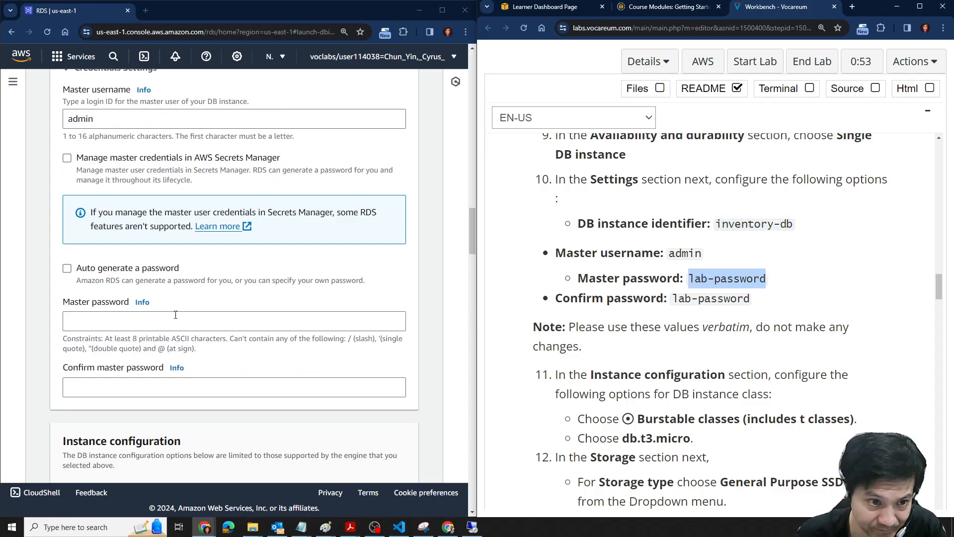
click(175, 314)
key(ctrl+v)
click(175, 387)
key(ctrl+v)
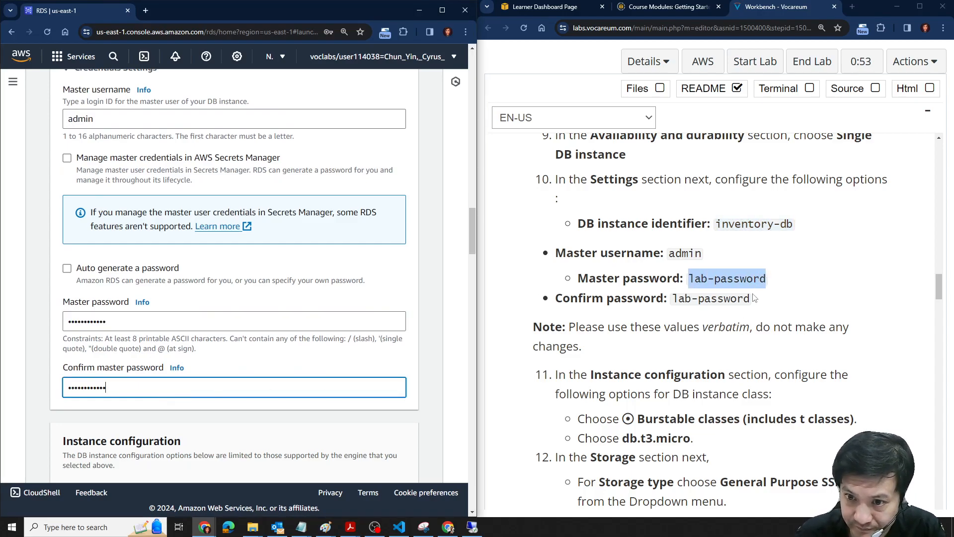
Go to the Instance configuration section and highlight the Burstable classes requirement in step 11 of the lab instructions
scroll(311, 232, down, 3)
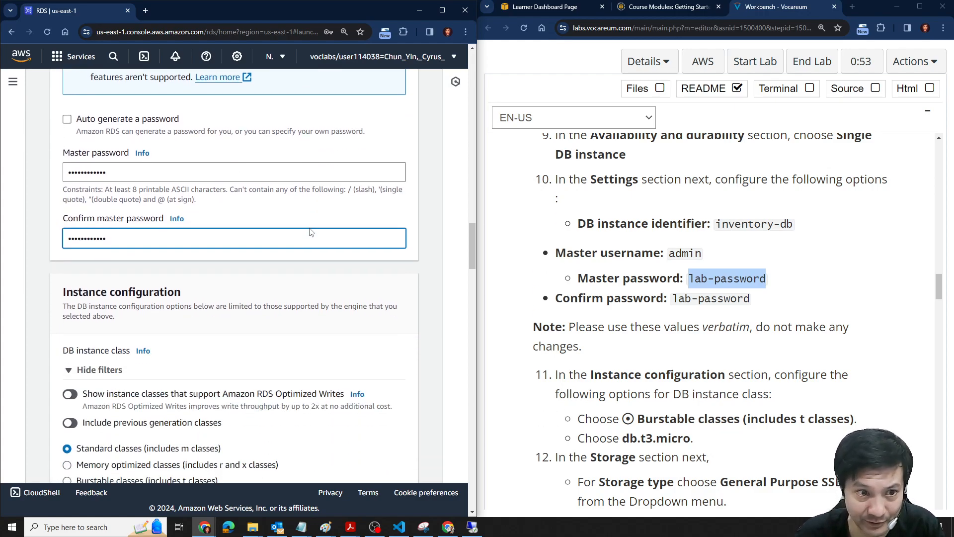
scroll(310, 234, down, 2)
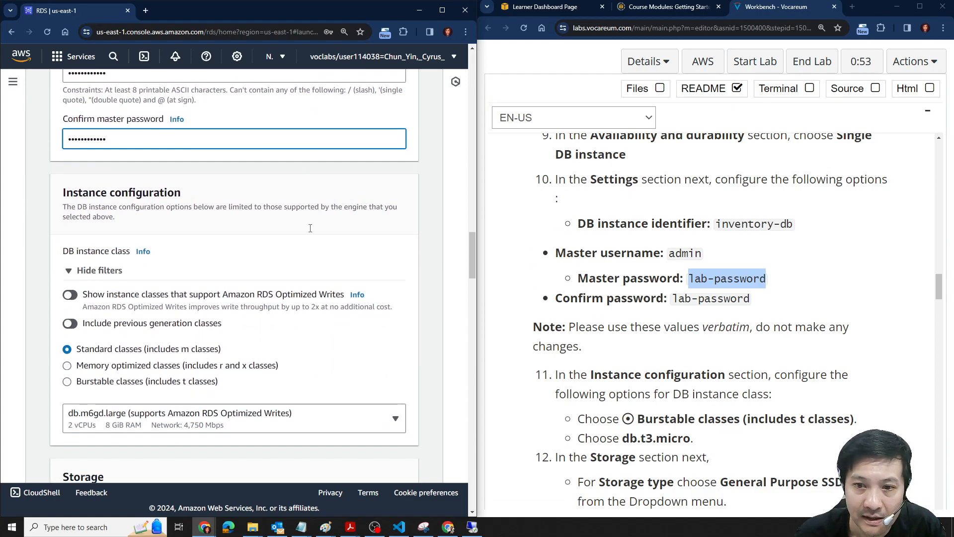
scroll(308, 258, down, 2)
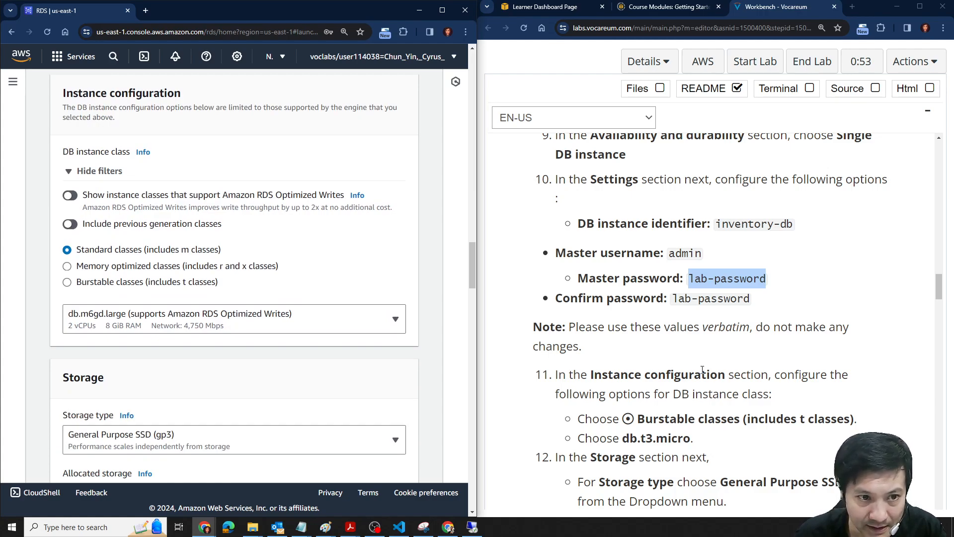
scroll(702, 369, down, 3)
drag(638, 269, 860, 273)
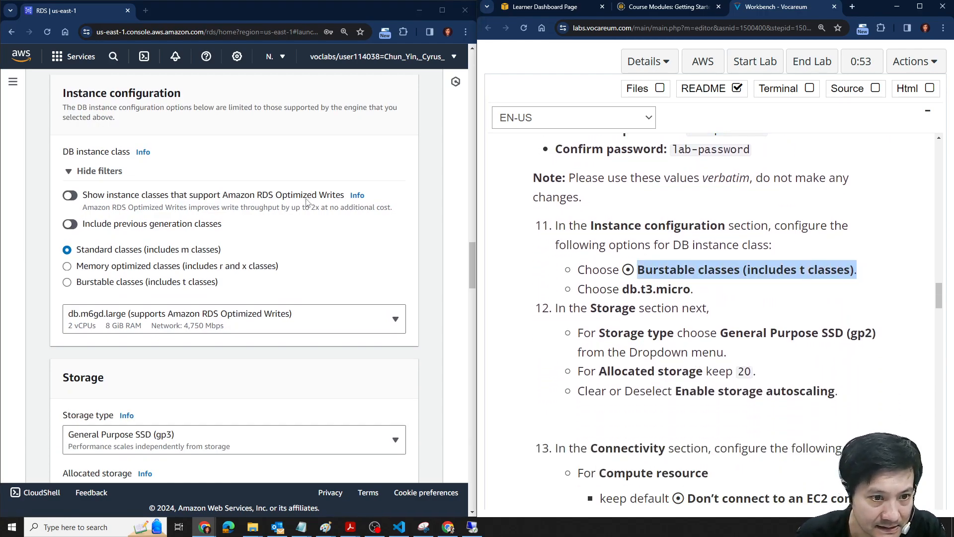
click(332, 323)
click(332, 323)
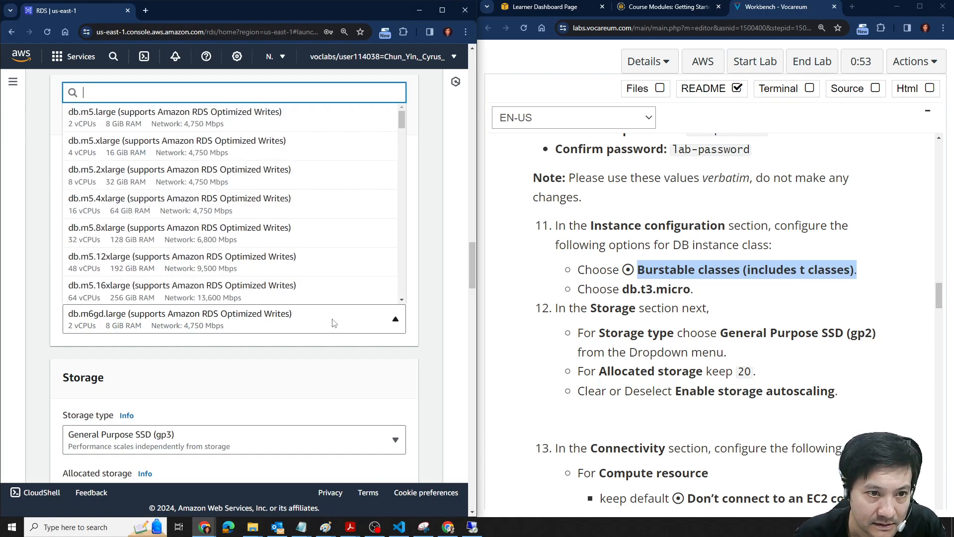
text(r3)
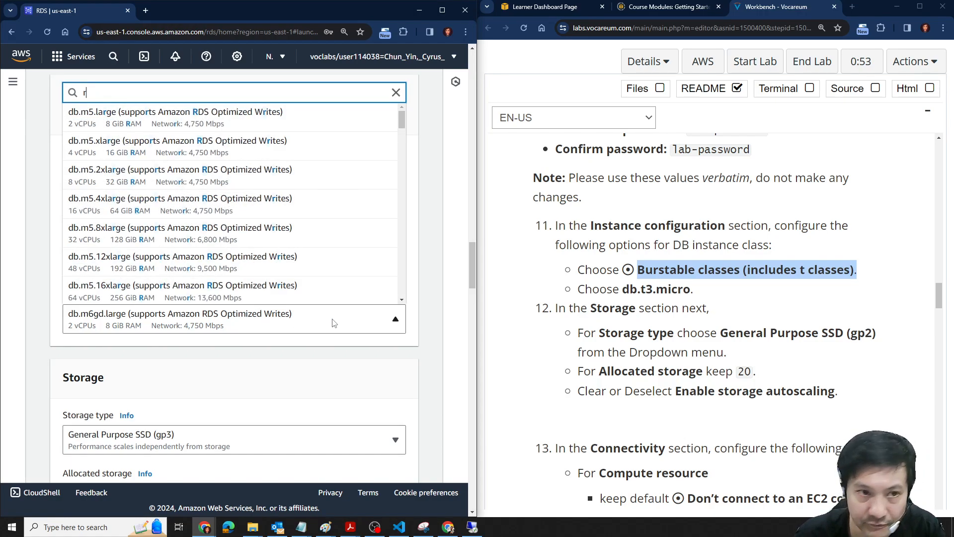
key(BackSpace)
key(BackSpace)
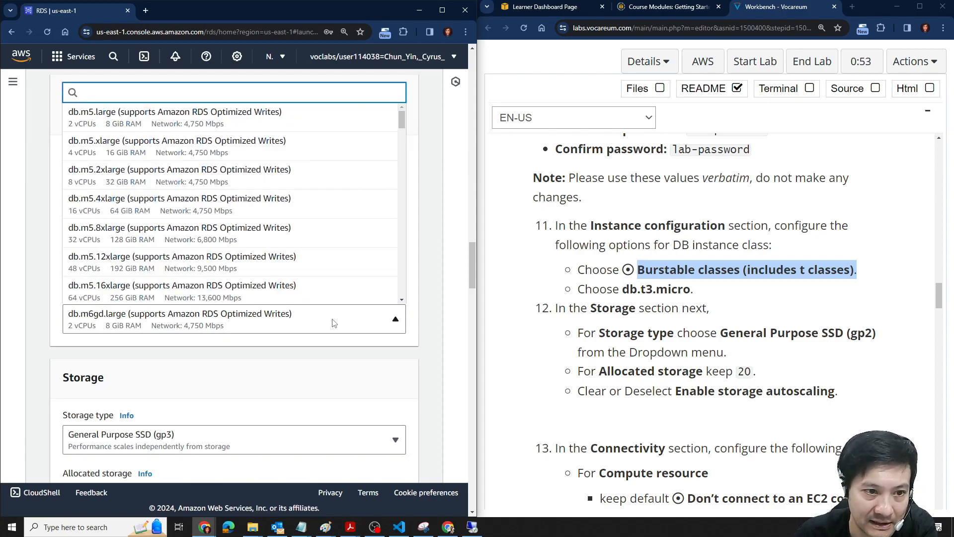
text(t3)
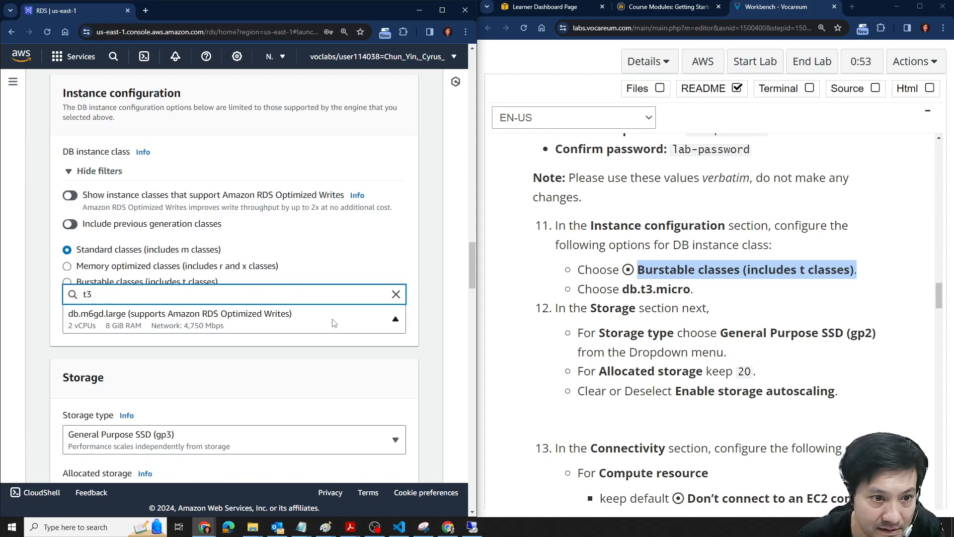
key(BackSpace)
key(BackSpace)
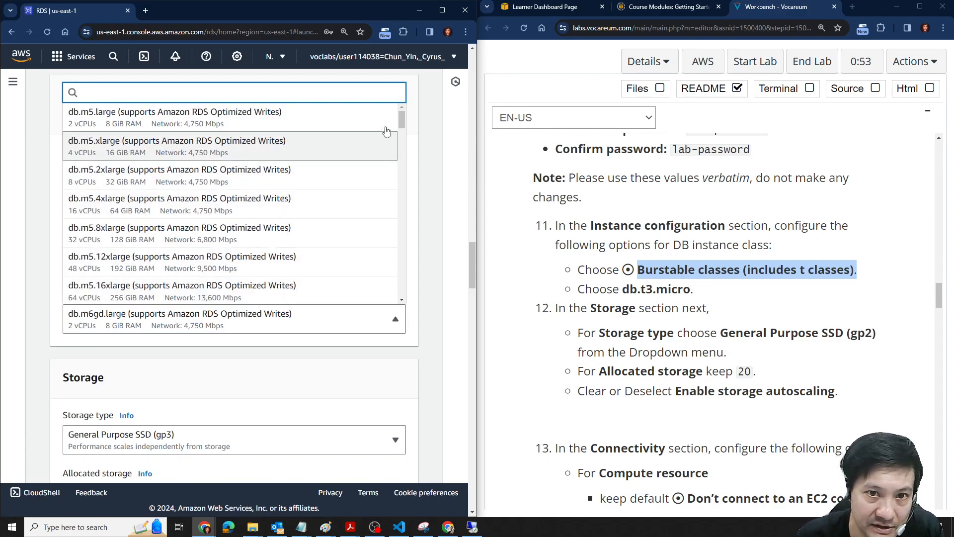
drag(399, 114, 404, 206)
click(692, 326)
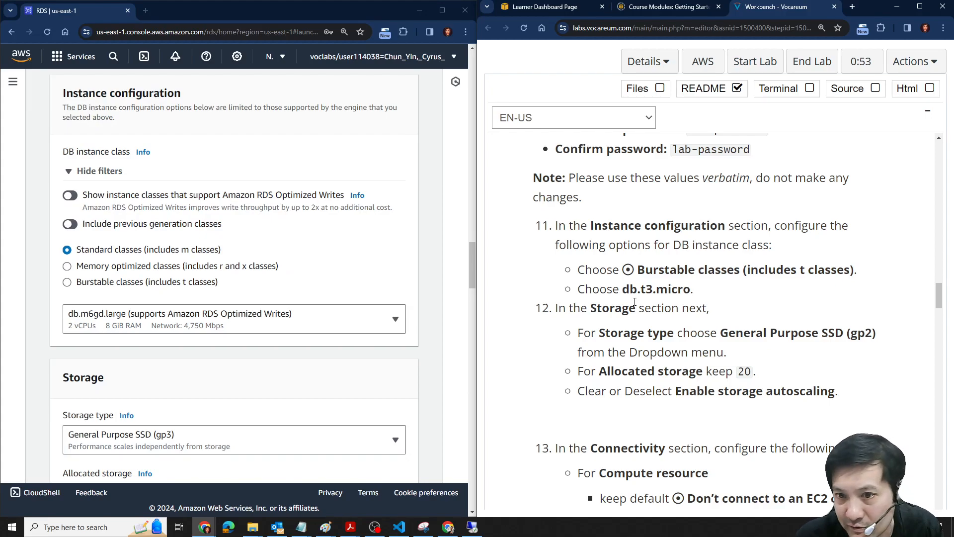
Copy the db.t3.micro class name from the lab instructions, and dismiss the save-password prompt and the Amazon Q panel
drag(624, 292, 691, 292)
key(ctrl+c)
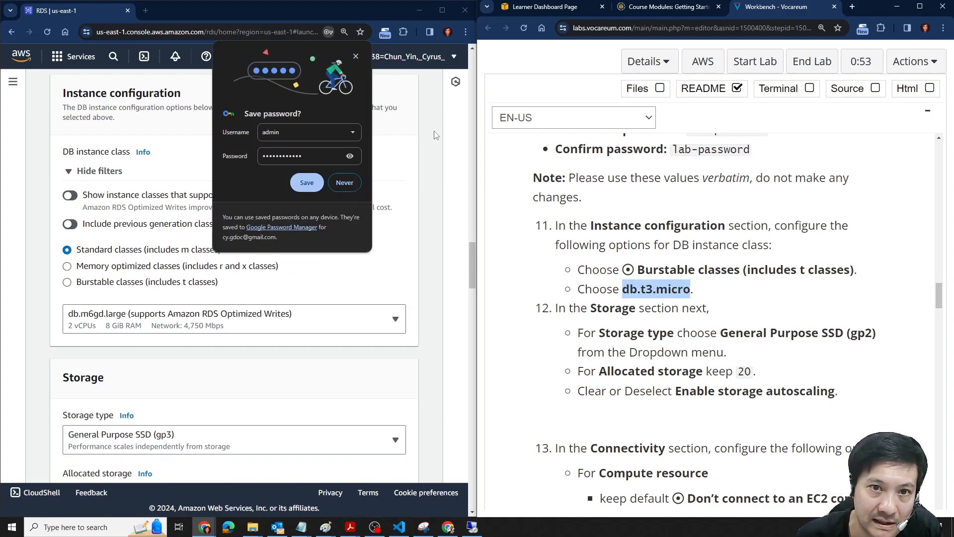
scroll(300, 160, up, 10)
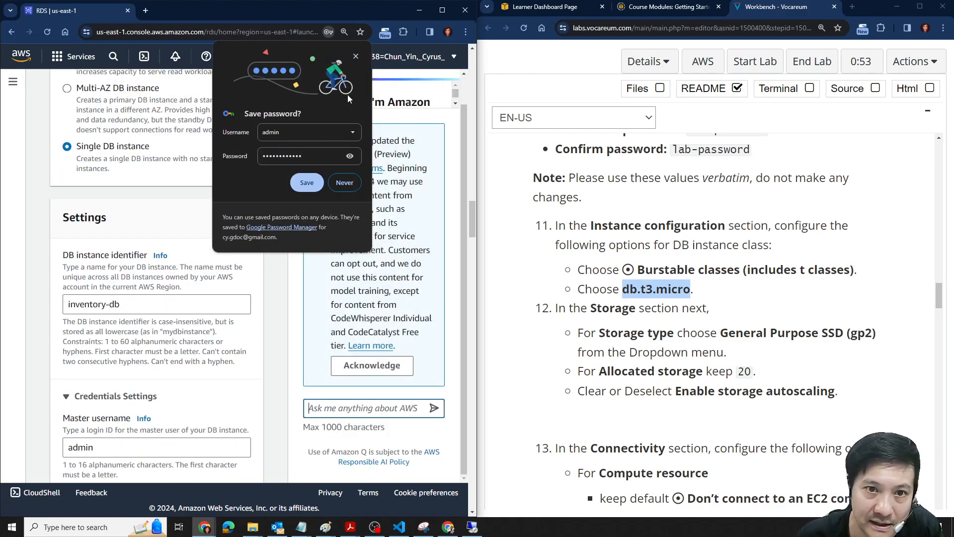
click(356, 56)
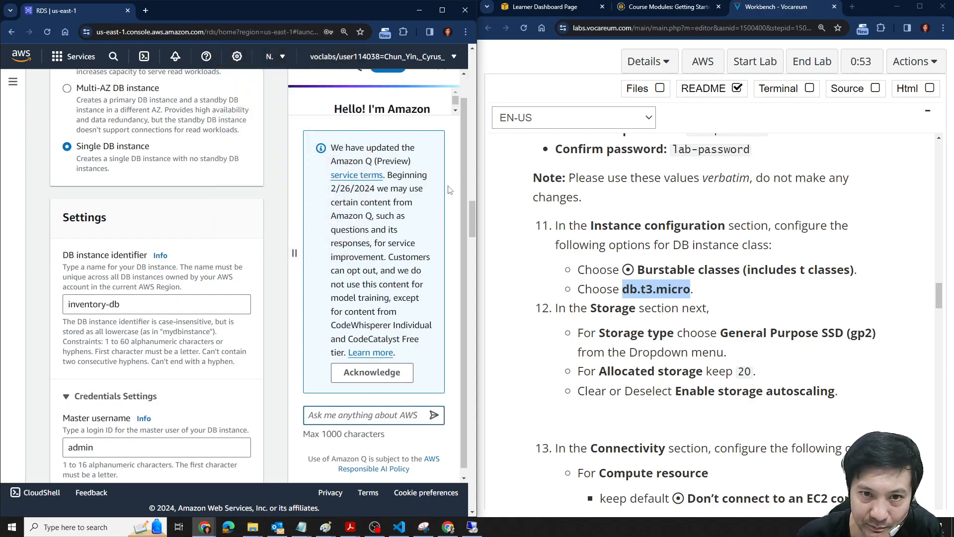
click(441, 89)
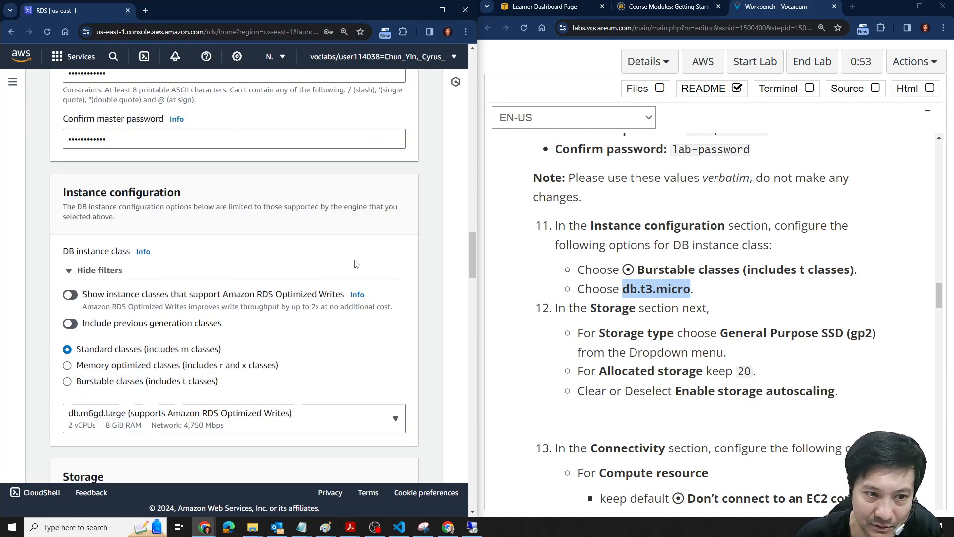
Search the standard DB instance classes for db.t3
scroll(388, 222, down, 3)
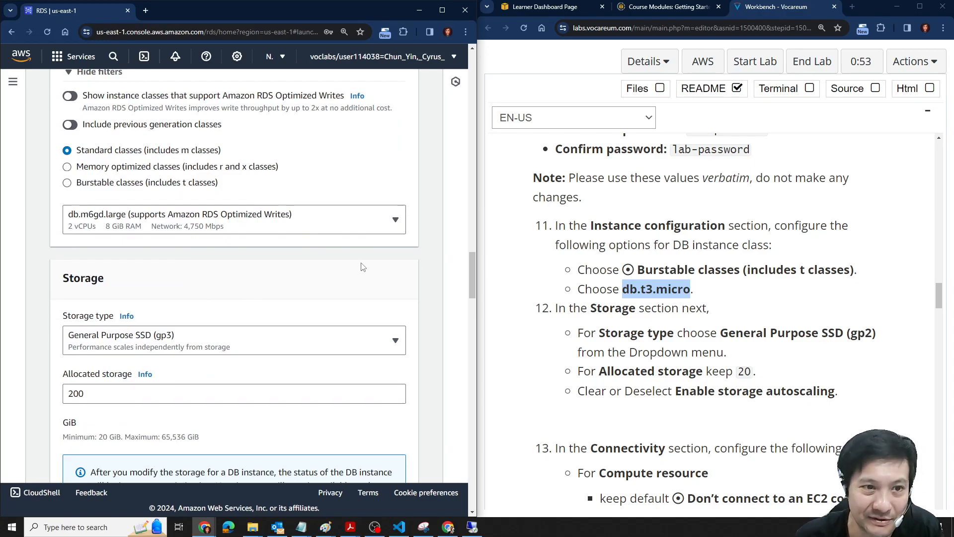
scroll(262, 252, up, 1)
click(260, 274)
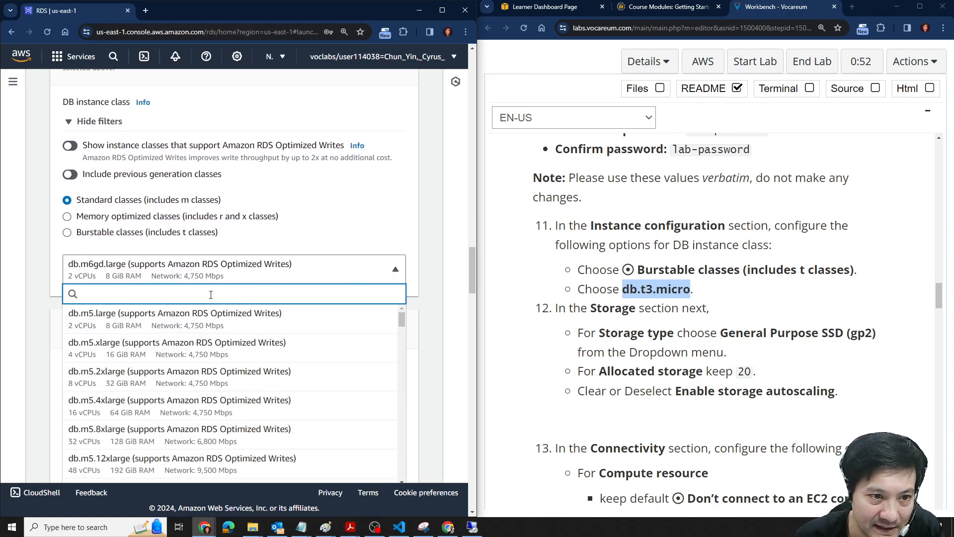
key(ctrl+v)
key(BackSpace)
key(BackSpace)
key(BackSpace)
key(BackSpace)
key(BackSpace)
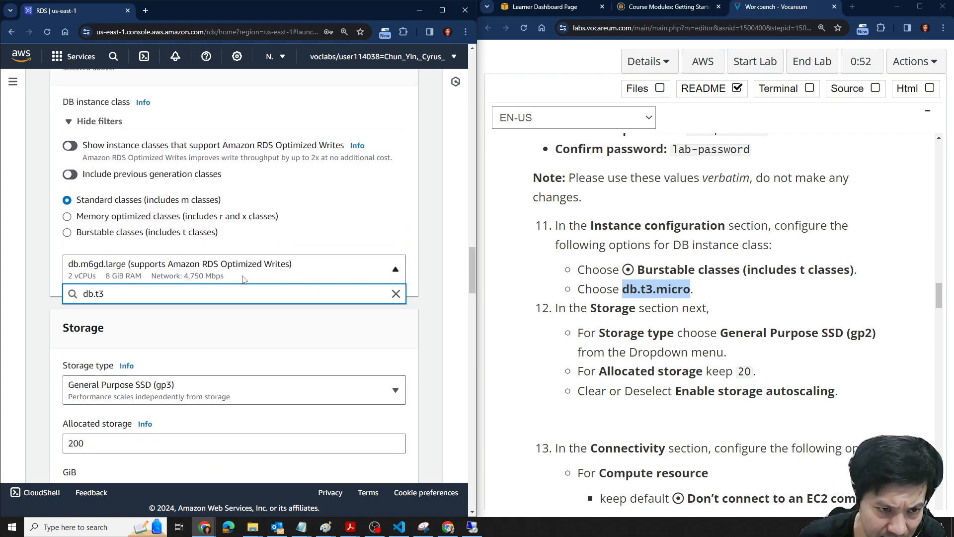
Select Burstable classes (includes t classes) with db.t3.micro as the DB instance class, and dismiss the save-password prompt
click(95, 233)
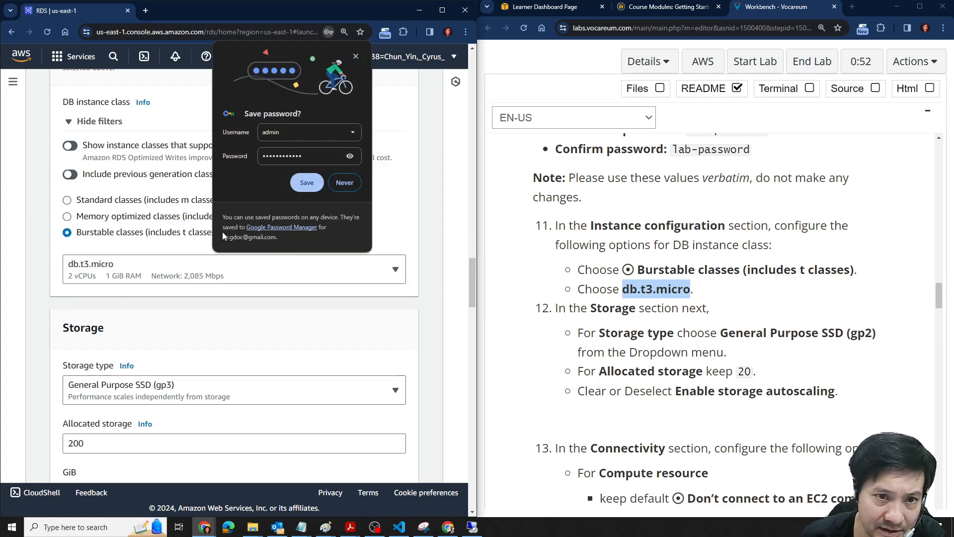
click(356, 56)
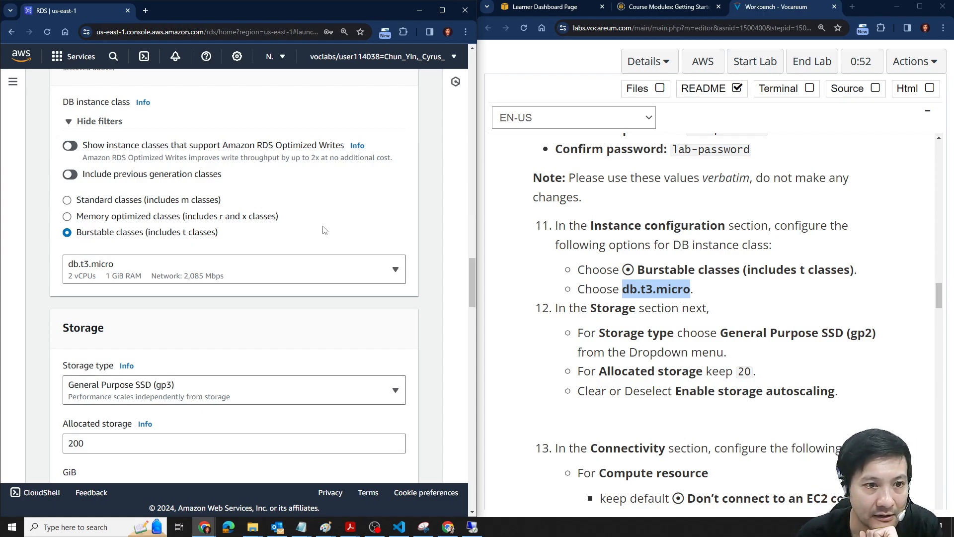
click(323, 266)
click(352, 227)
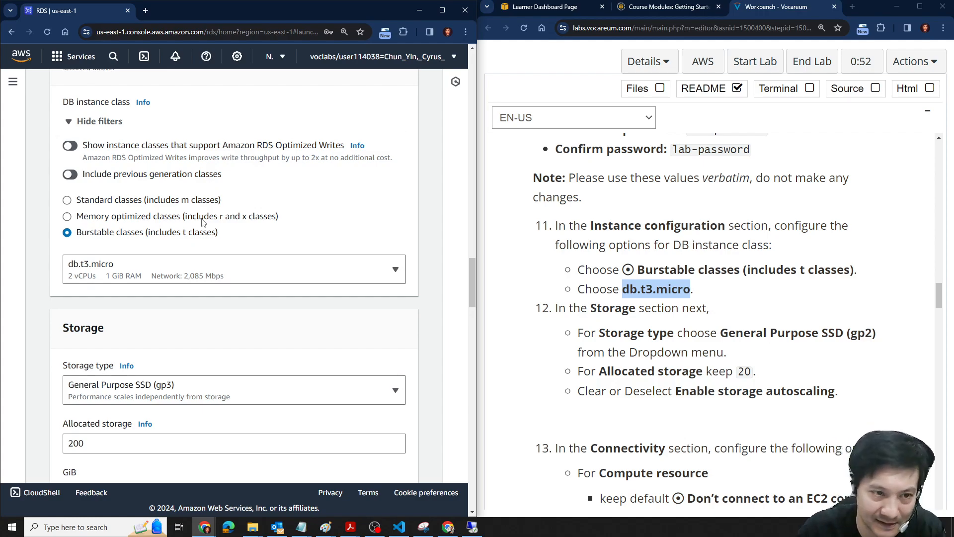
Set the storage type to General Purpose SSD (gp2) and the allocated storage to 20 GiB
scroll(408, 258, down, 2)
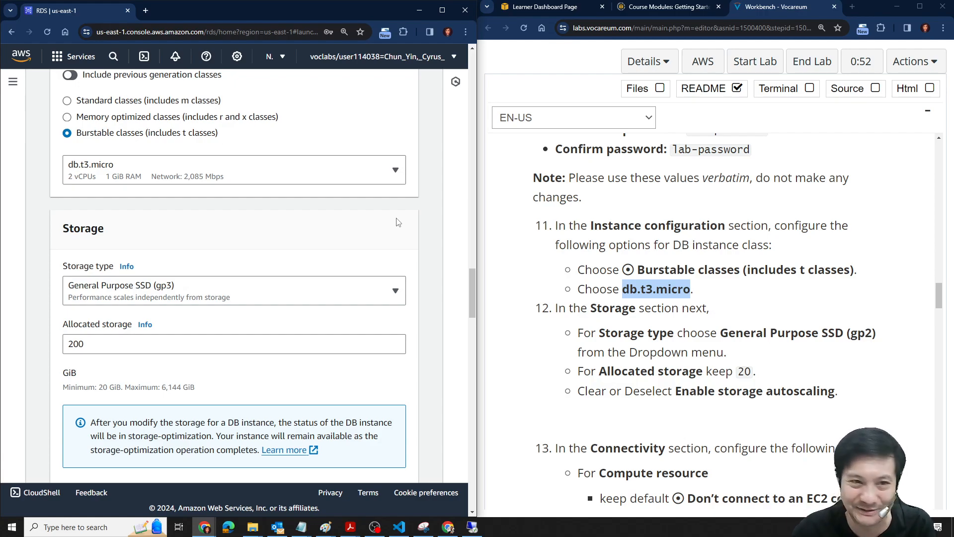
scroll(380, 249, down, 2)
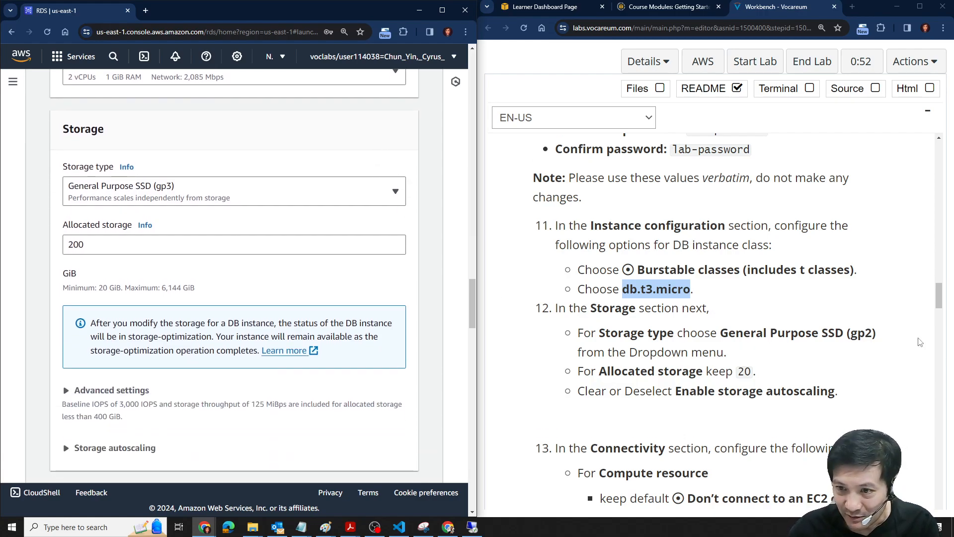
click(396, 192)
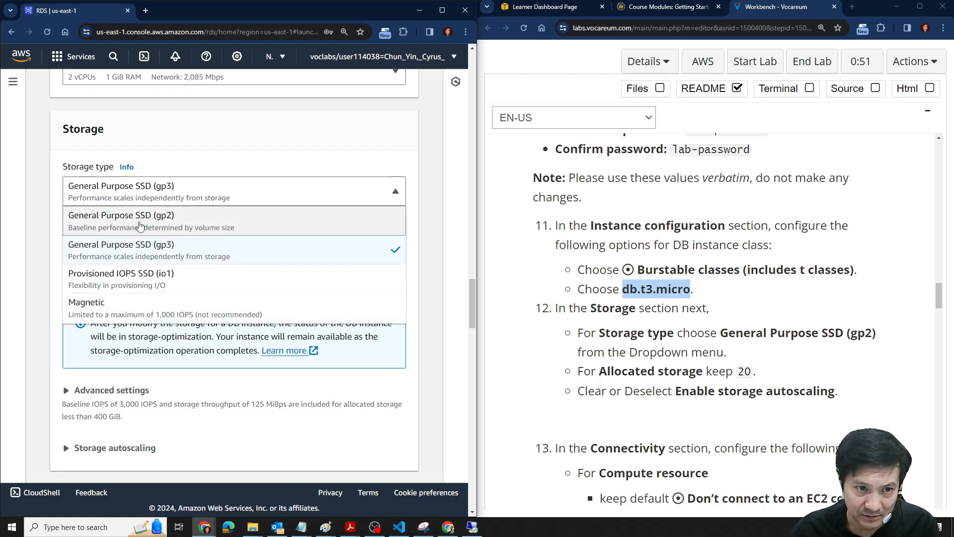
click(140, 226)
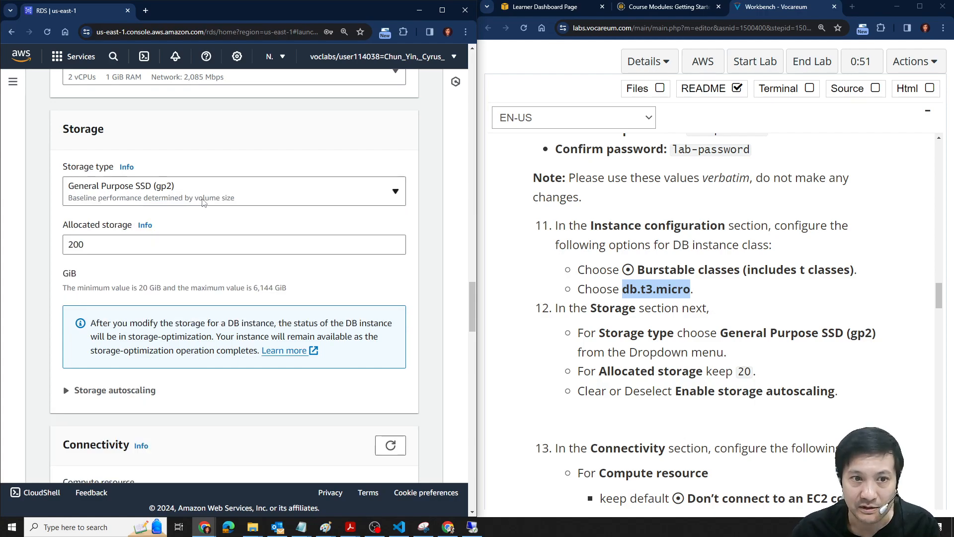
scroll(670, 296, down, 1)
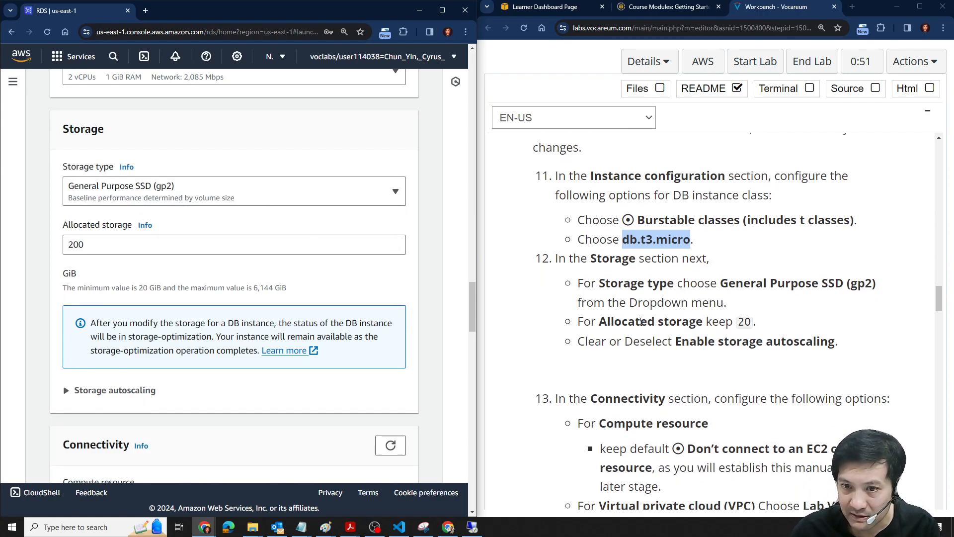
click(154, 251)
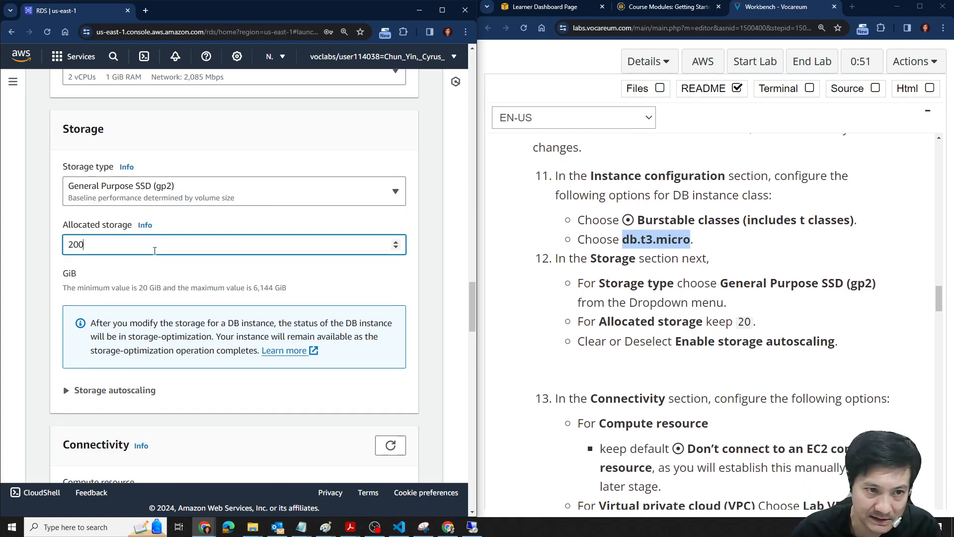
key(BackSpace)
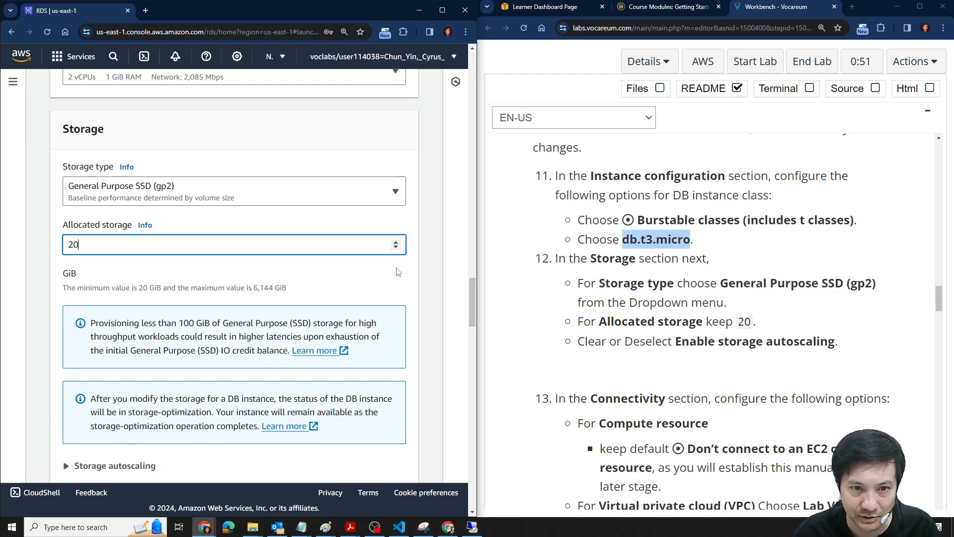
Try the Connect to an EC2 compute resource option in Connectivity, view its instance choices, and restore Don't connect to an EC2 compute resource
scroll(430, 310, down, 2)
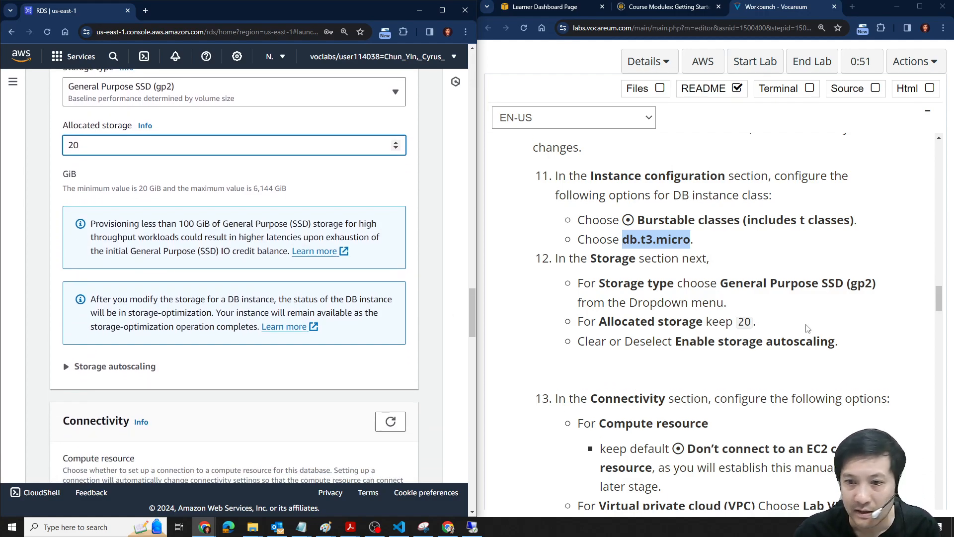
scroll(808, 335, down, 2)
scroll(401, 326, down, 6)
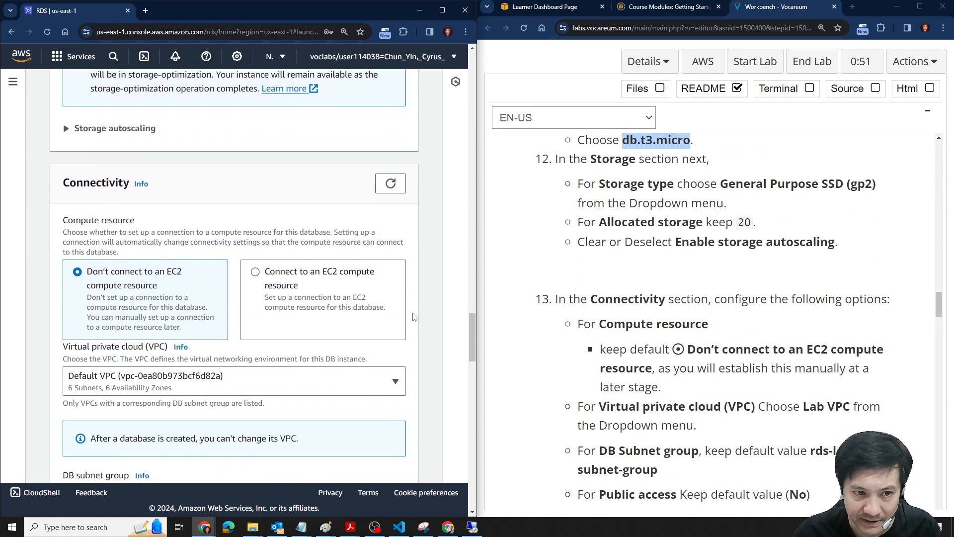
scroll(721, 305, down, 1)
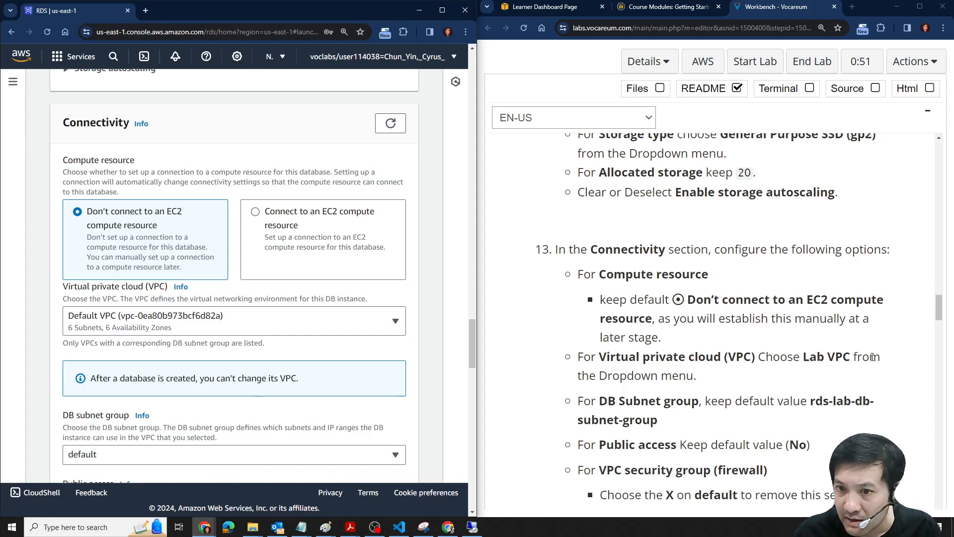
scroll(790, 294, down, 2)
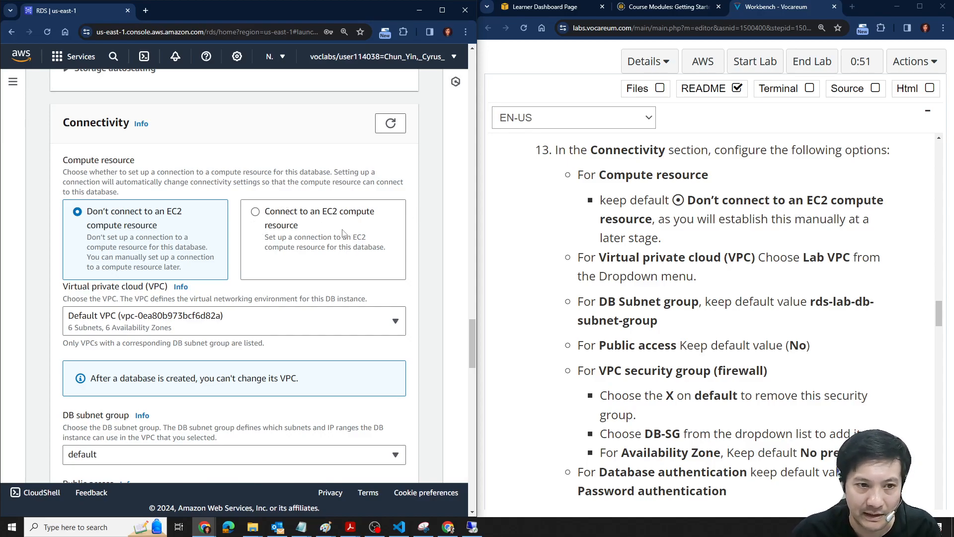
click(296, 217)
click(131, 349)
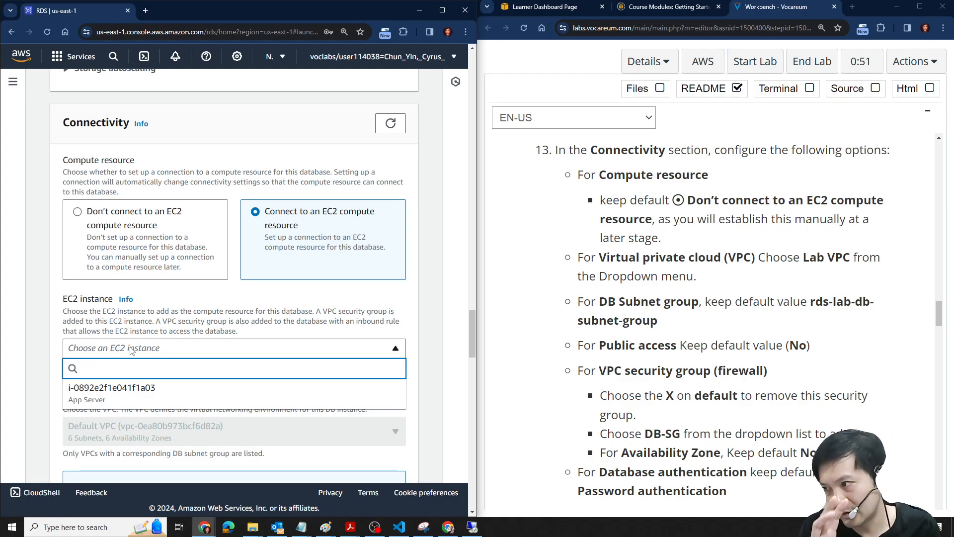
click(77, 212)
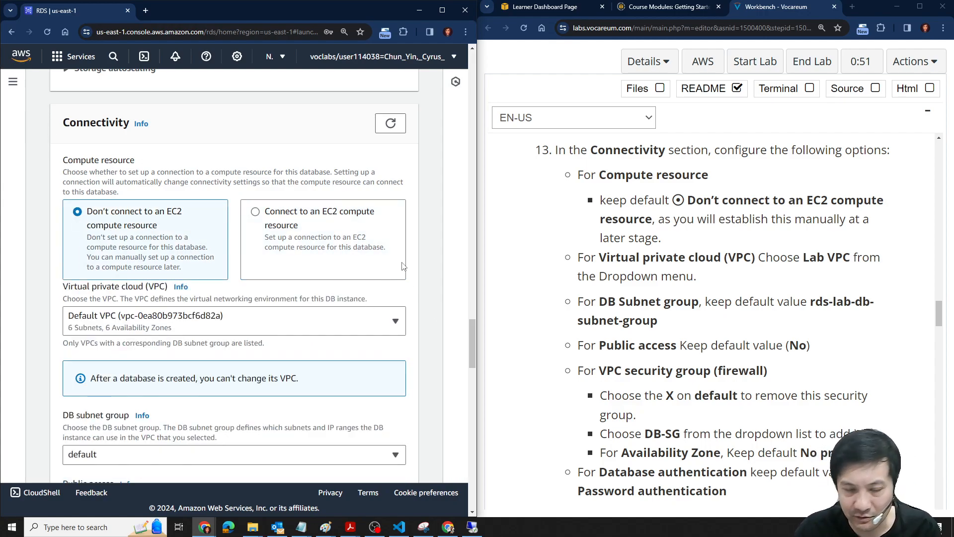
Highlight the Lab VPC requirement in the lab instructions and set the database's virtual private cloud to Lab VPC
scroll(417, 253, down, 1)
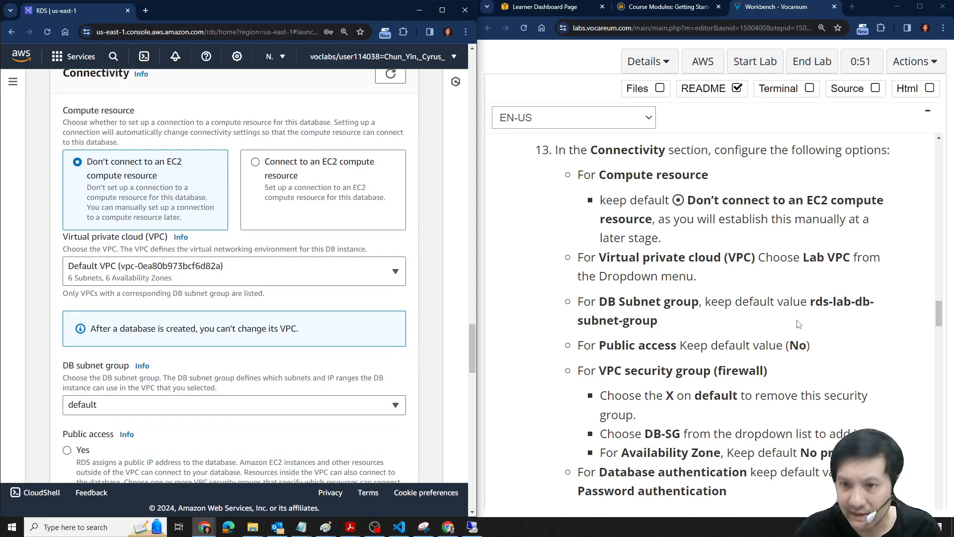
scroll(800, 313, down, 1)
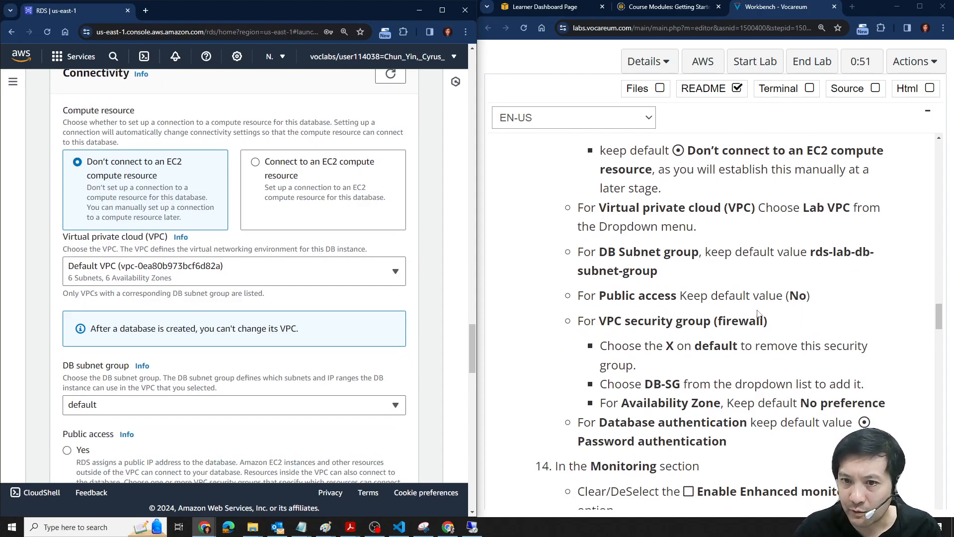
drag(793, 206, 849, 208)
click(209, 272)
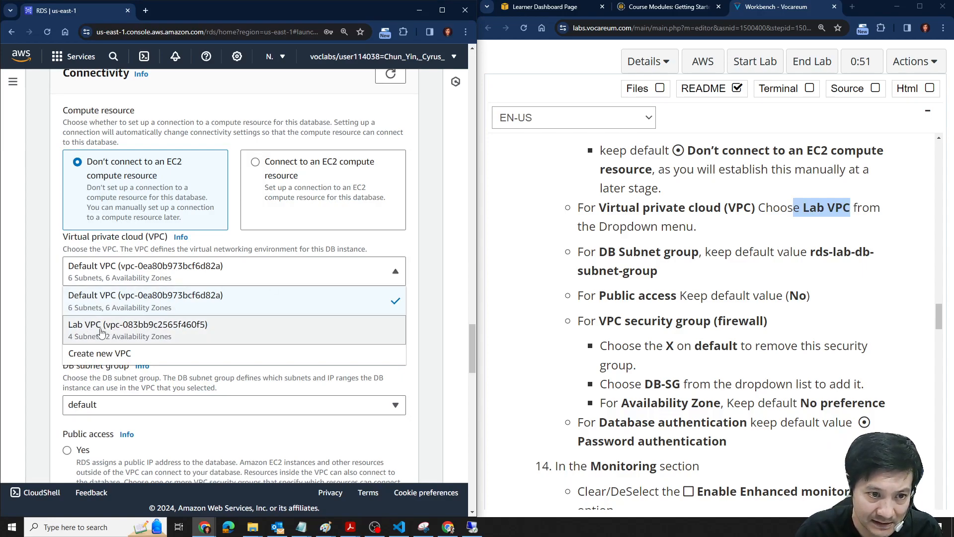
click(186, 328)
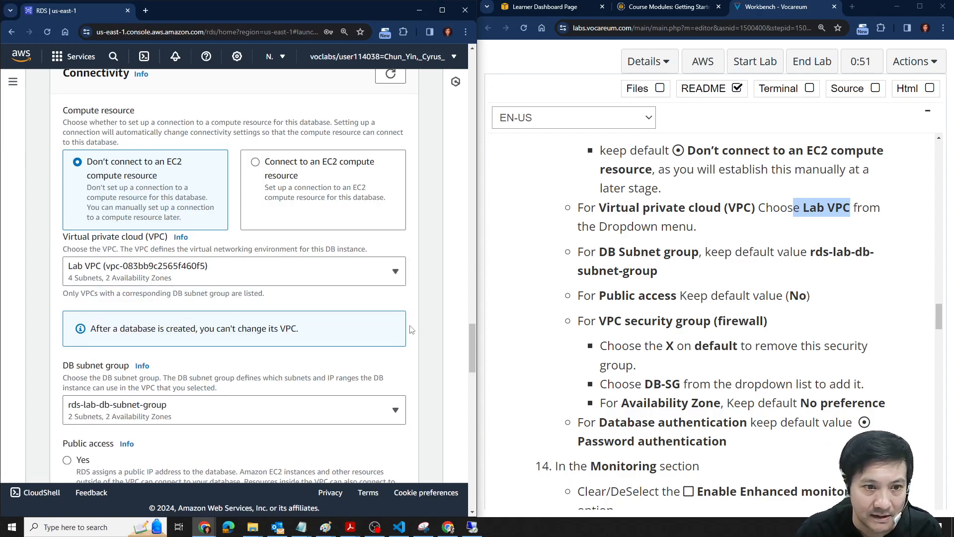
Check the available DB subnet groups and keep rds-lab-db-subnet-group
scroll(370, 332, down, 2)
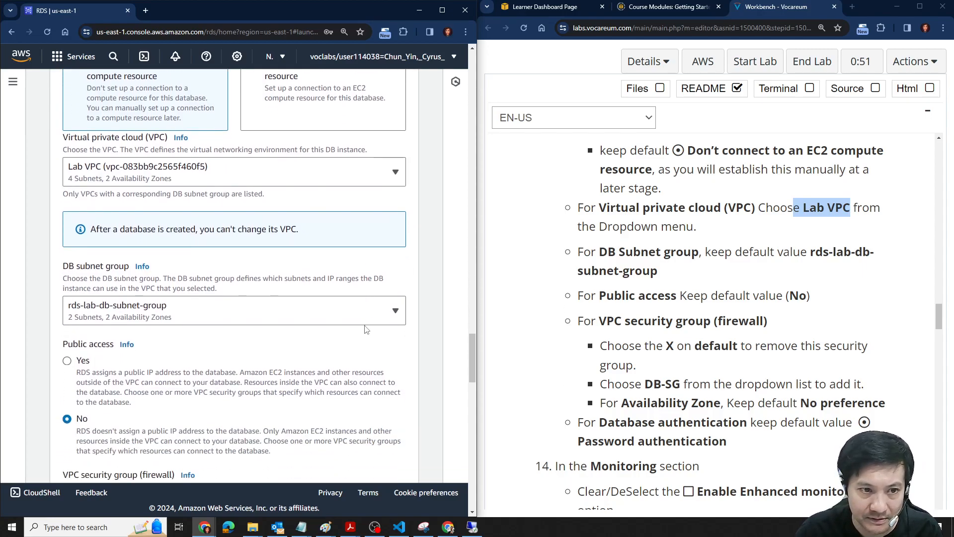
scroll(229, 328, down, 1)
click(312, 271)
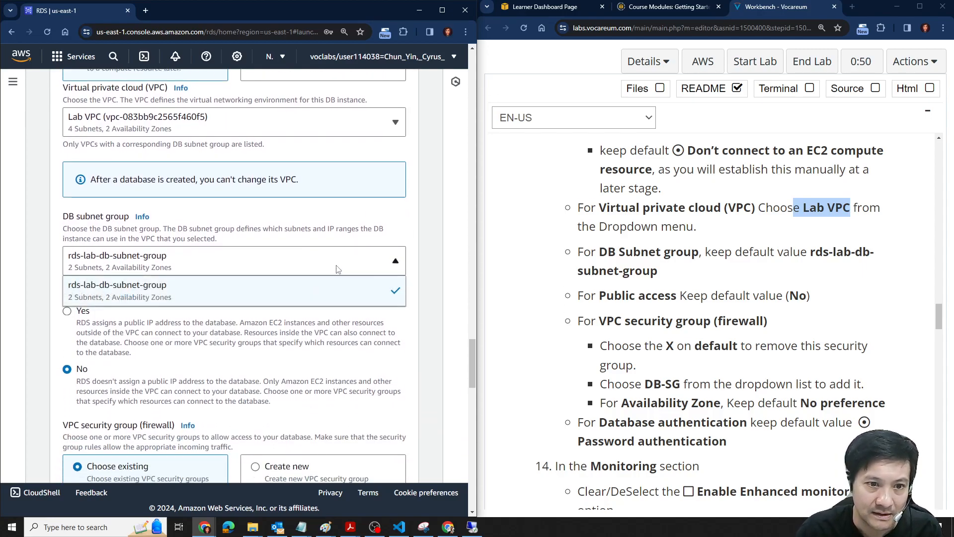
click(407, 247)
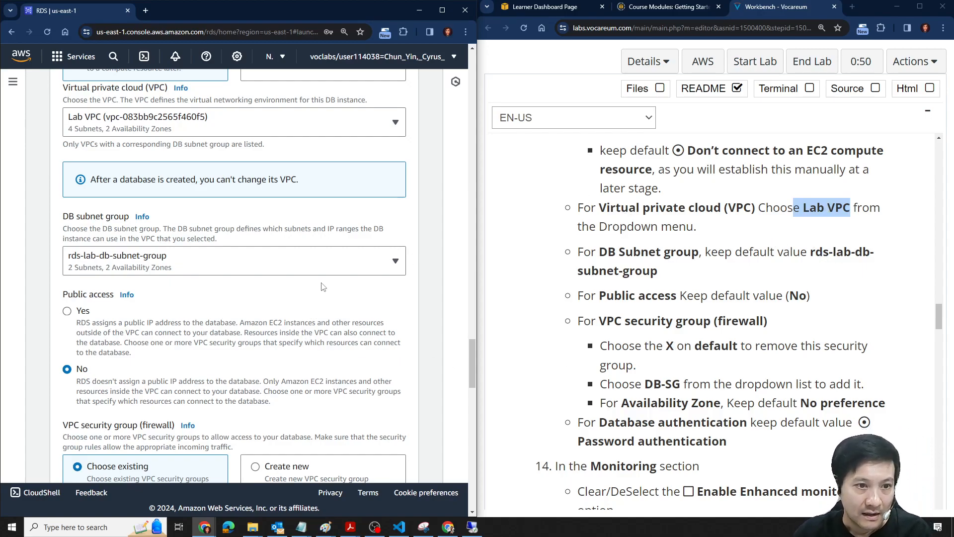
Review the description of the No option for public access and the existing VPC security group settings against the lab instructions
scroll(323, 286, down, 1)
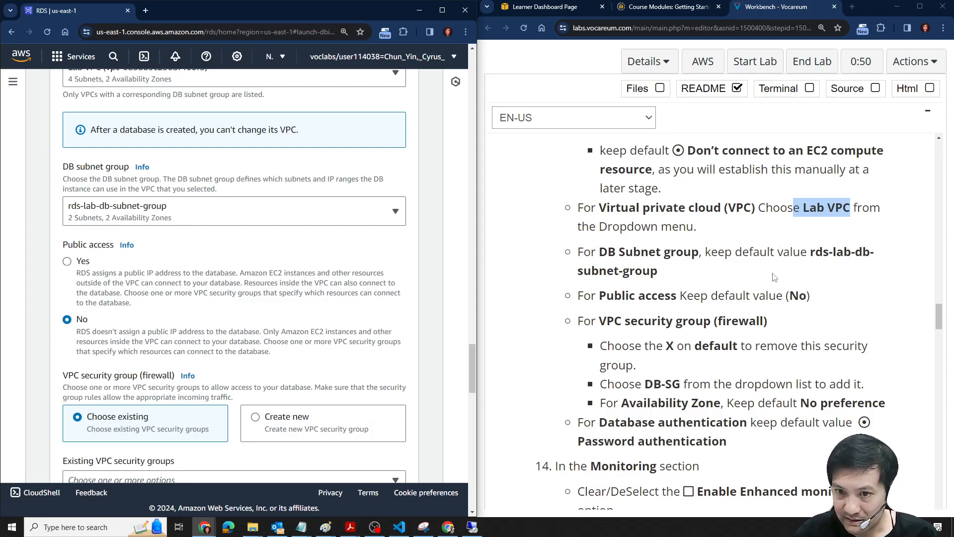
scroll(787, 269, down, 1)
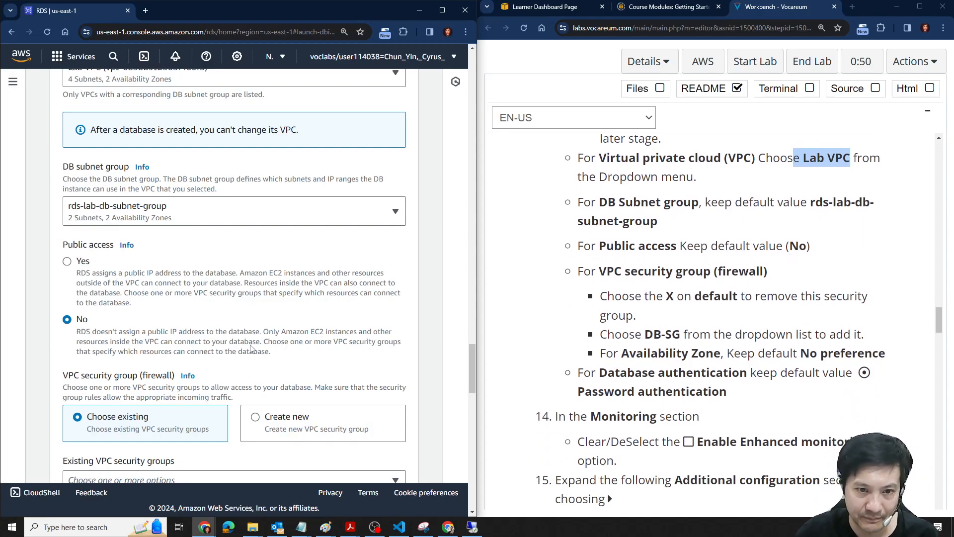
drag(148, 332, 289, 360)
click(286, 355)
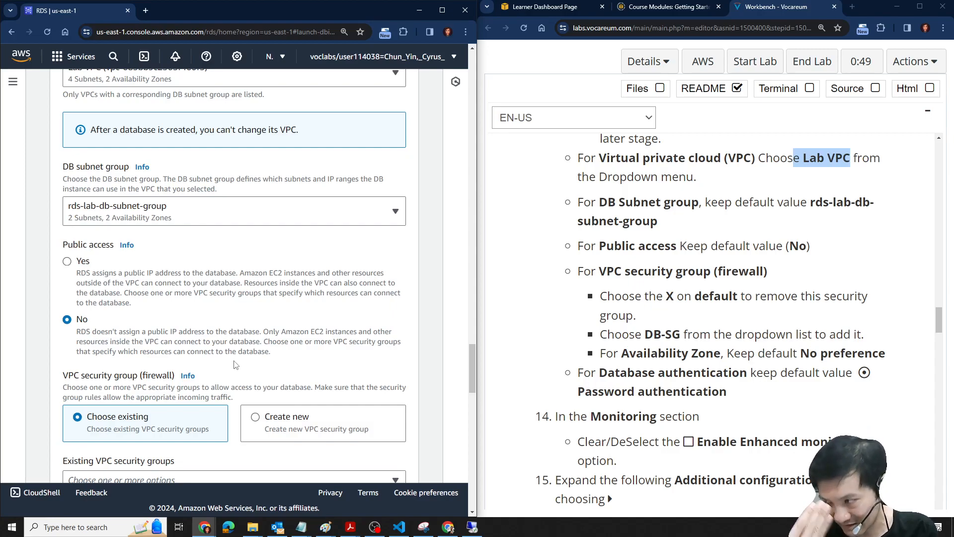
scroll(316, 333, down, 3)
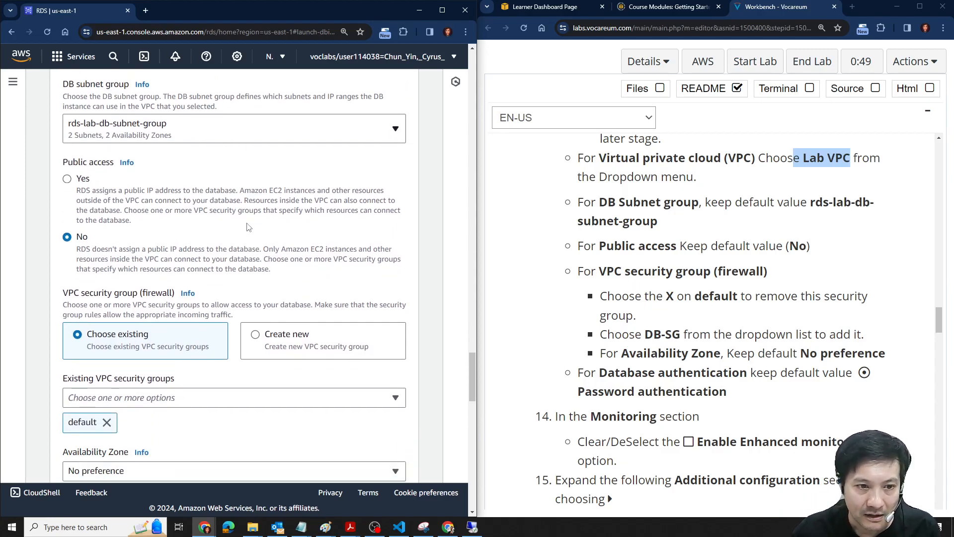
scroll(819, 277, down, 1)
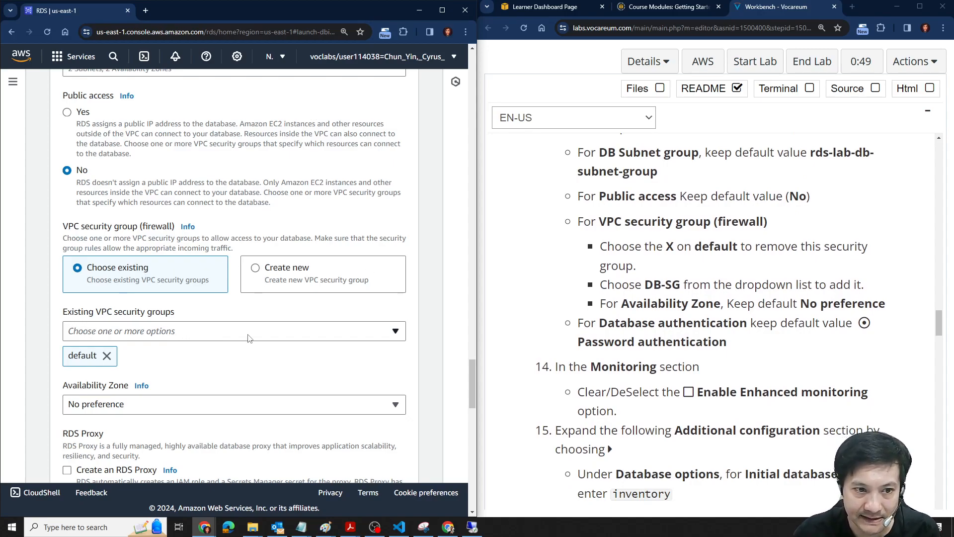
Replace the default VPC security group with DB-SG and check the selection against the lab instructions
click(264, 337)
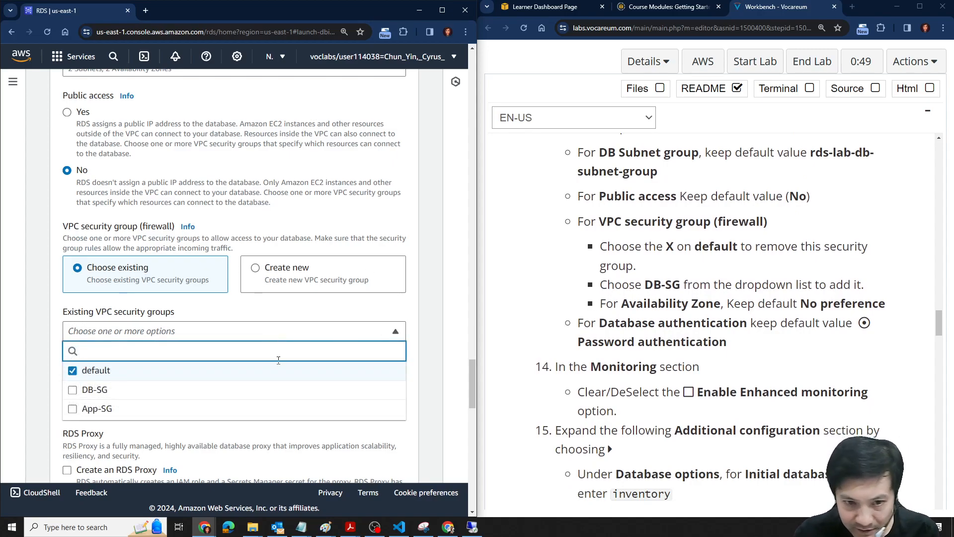
click(73, 390)
click(73, 371)
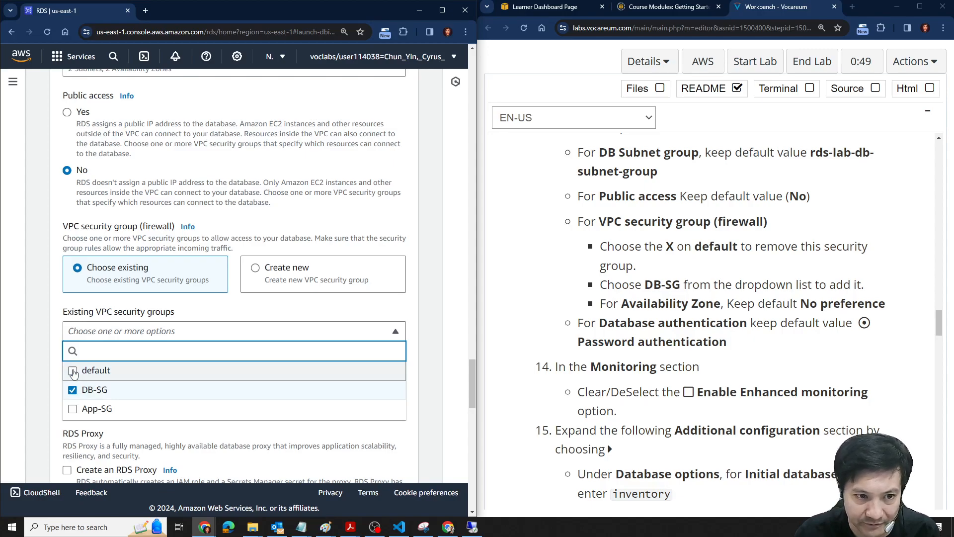
drag(645, 284, 696, 286)
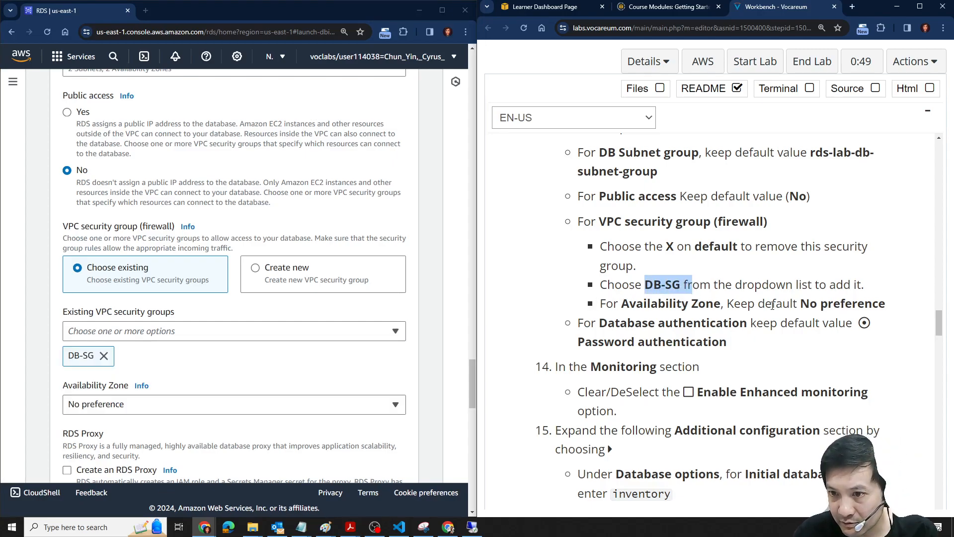
scroll(815, 214, down, 1)
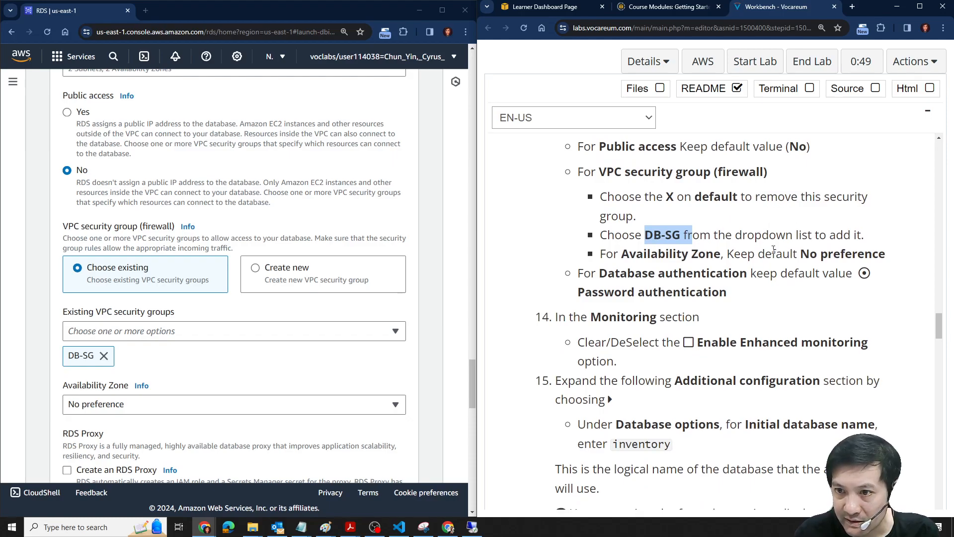
click(195, 333)
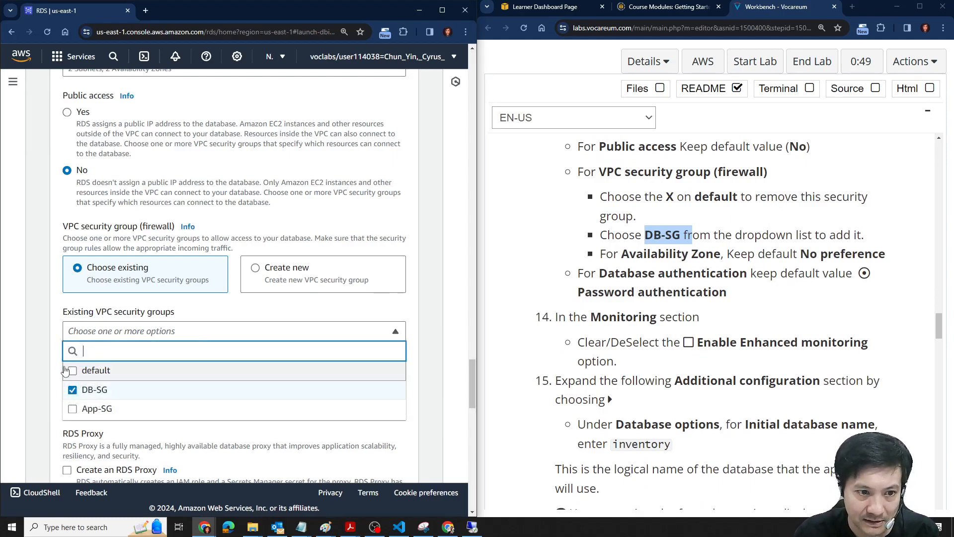
click(432, 314)
Check the Availability Zone choices against the lab instructions and keep No preference
scroll(847, 215, down, 1)
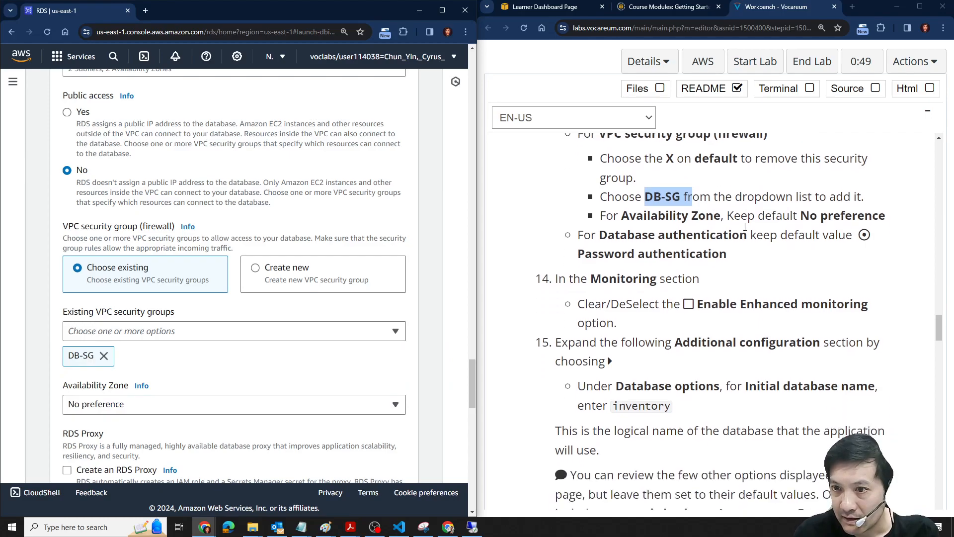
scroll(432, 285, down, 1)
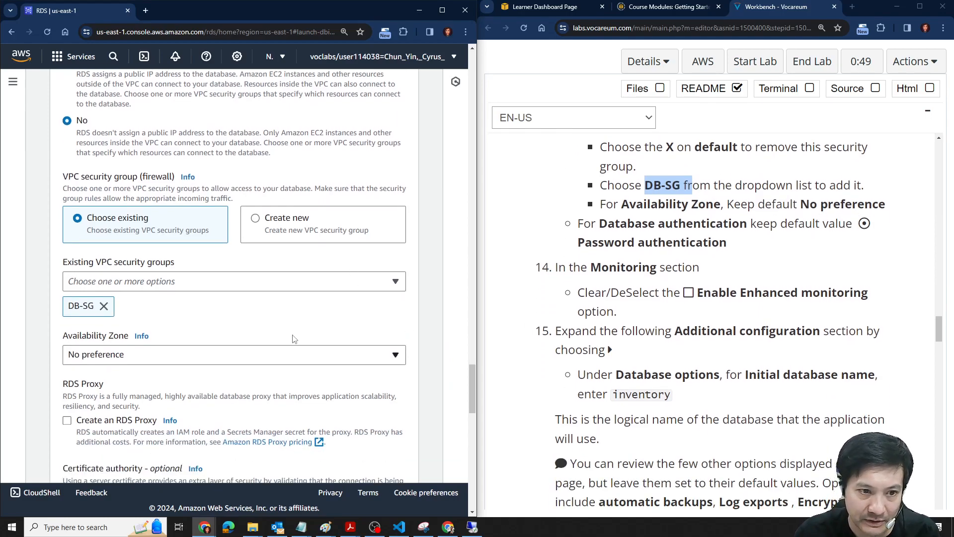
click(331, 360)
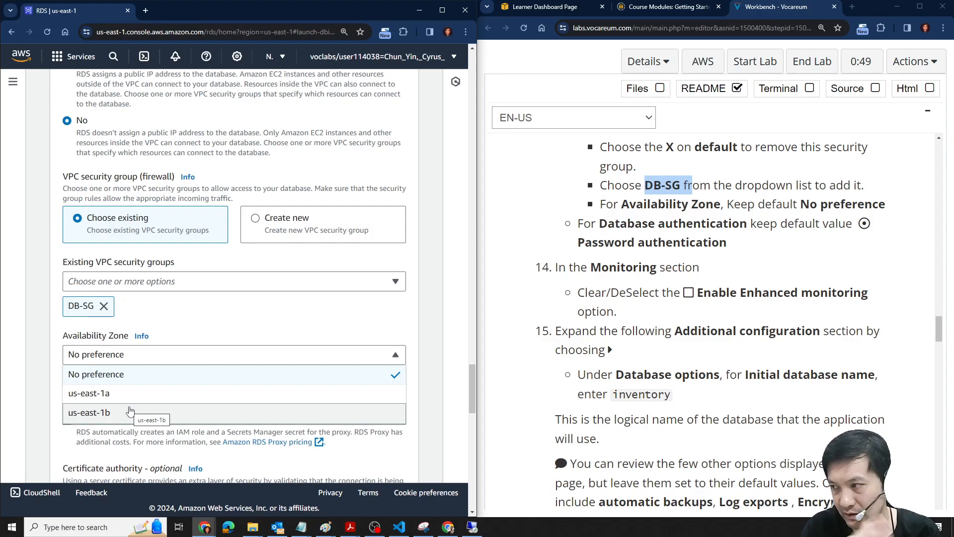
click(149, 374)
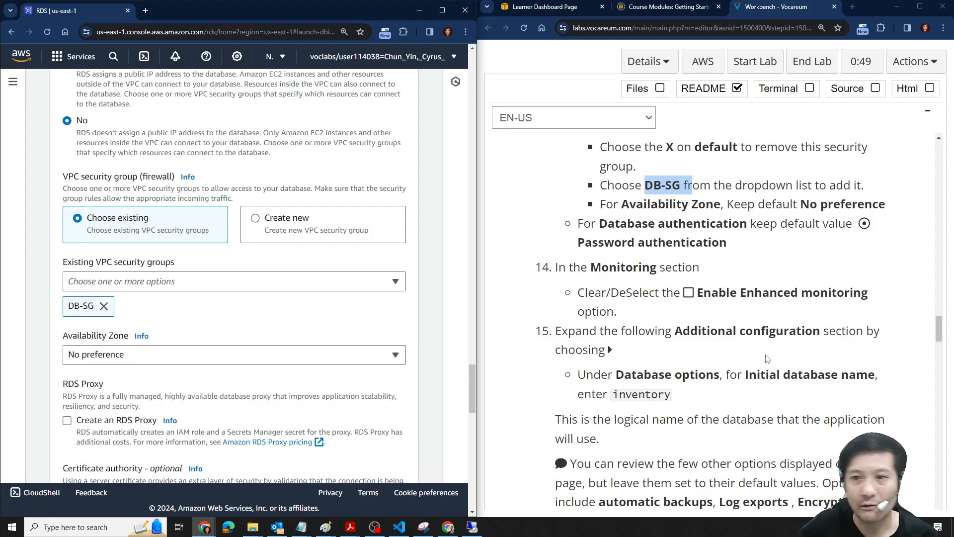
Review the RDS Proxy, certificate authority and authentication settings, and view the database port under the connectivity section's additional configuration
scroll(291, 254, down, 5)
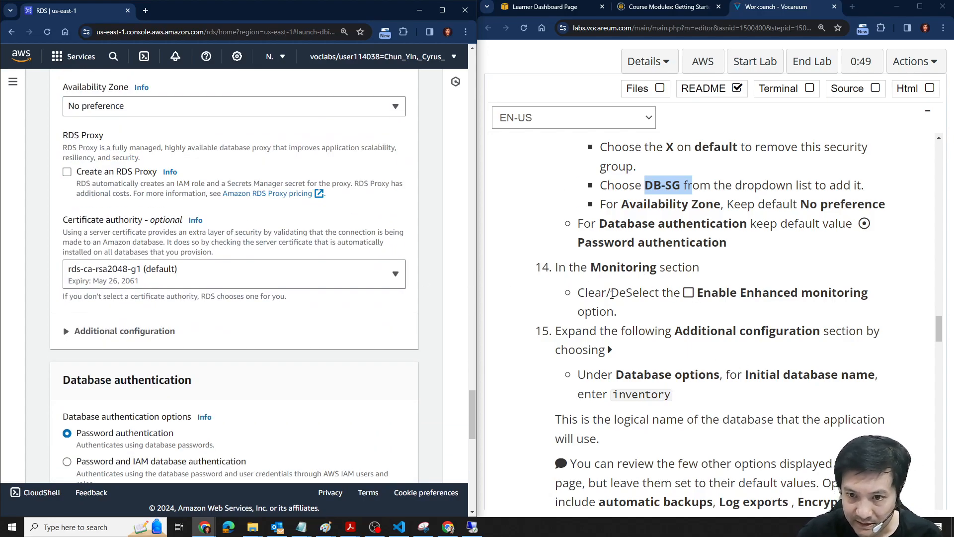
scroll(408, 359, down, 4)
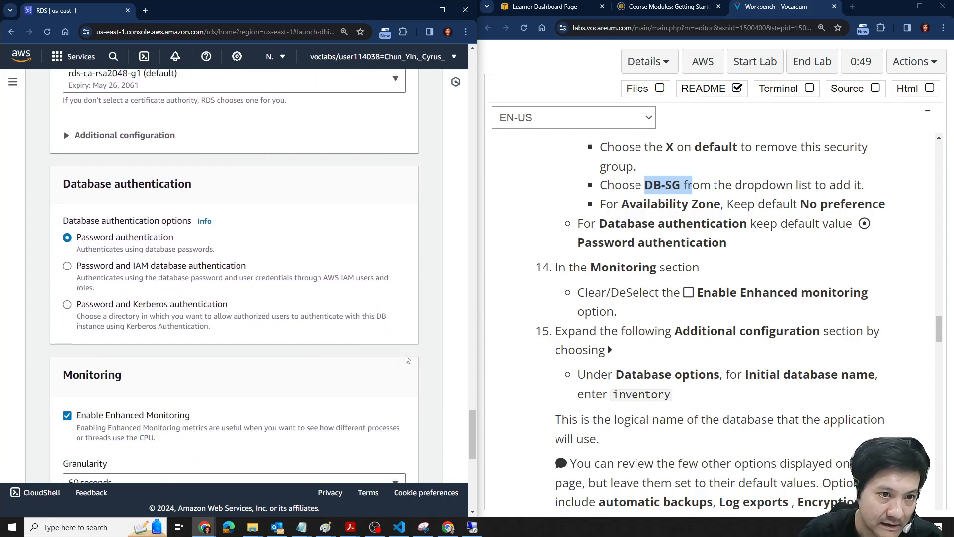
scroll(408, 360, up, 4)
click(165, 332)
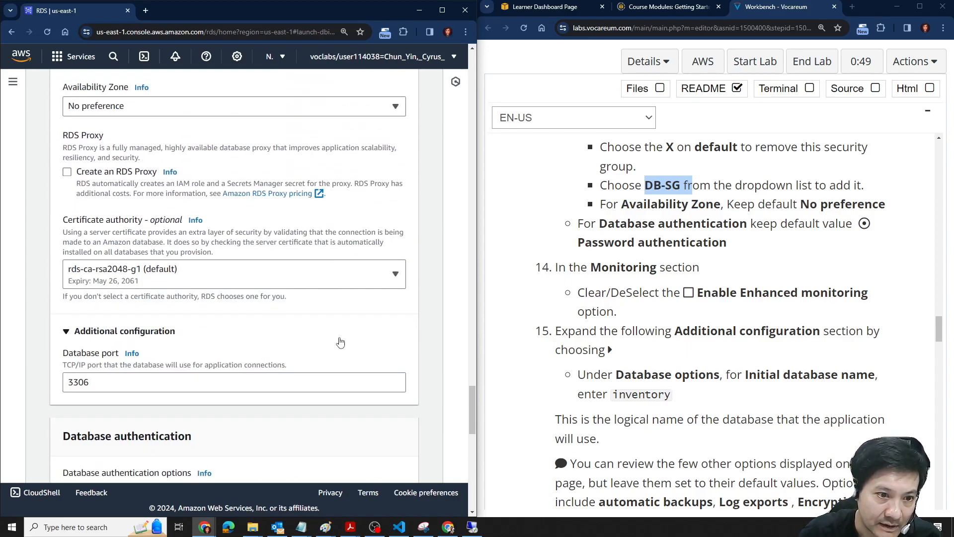
click(164, 332)
scroll(458, 269, up, 3)
scroll(458, 269, down, 4)
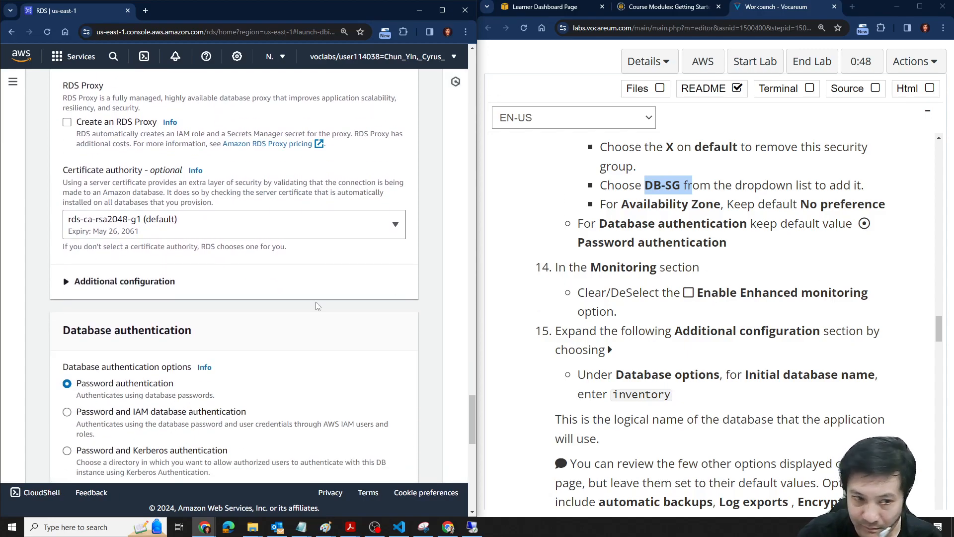
View the Granularity choices in the Monitoring section and disable Enhanced Monitoring
scroll(353, 295, down, 6)
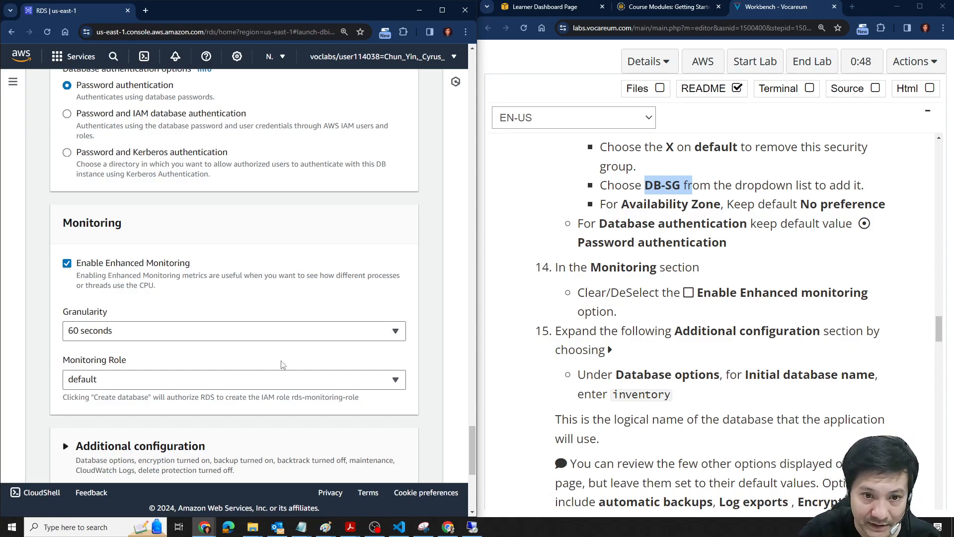
click(310, 336)
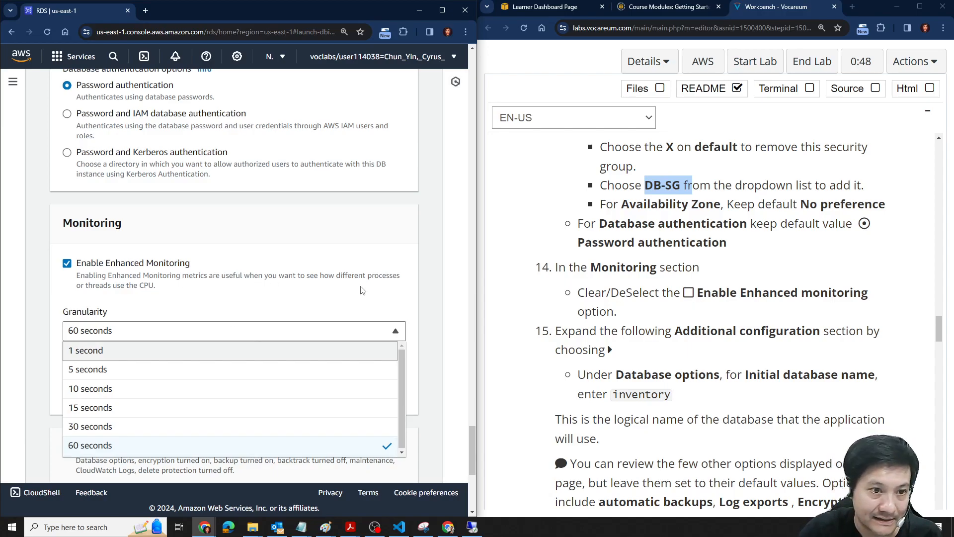
click(106, 266)
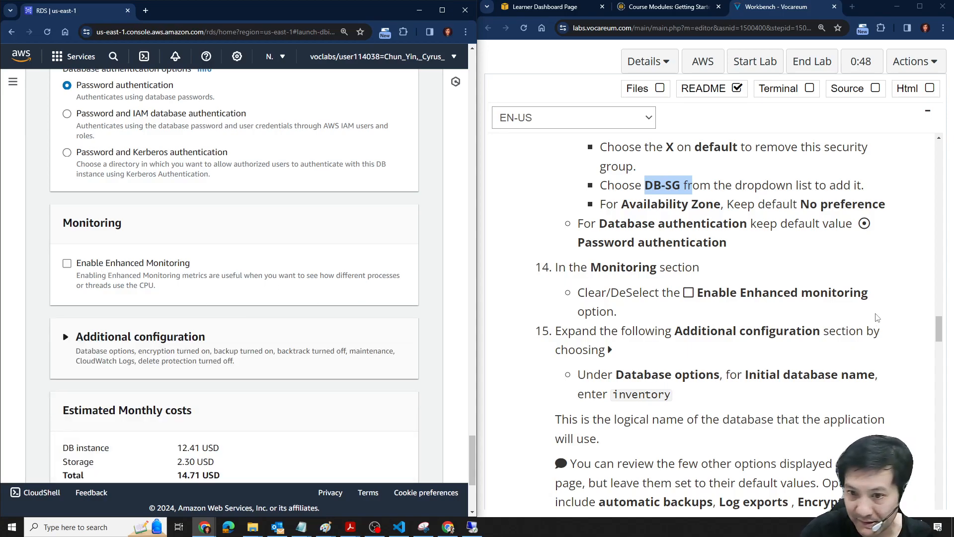
Expand the Additional configuration section below Monitoring and set the initial database name to inventory, copied from the lab instructions
scroll(845, 317, down, 3)
scroll(221, 259, down, 1)
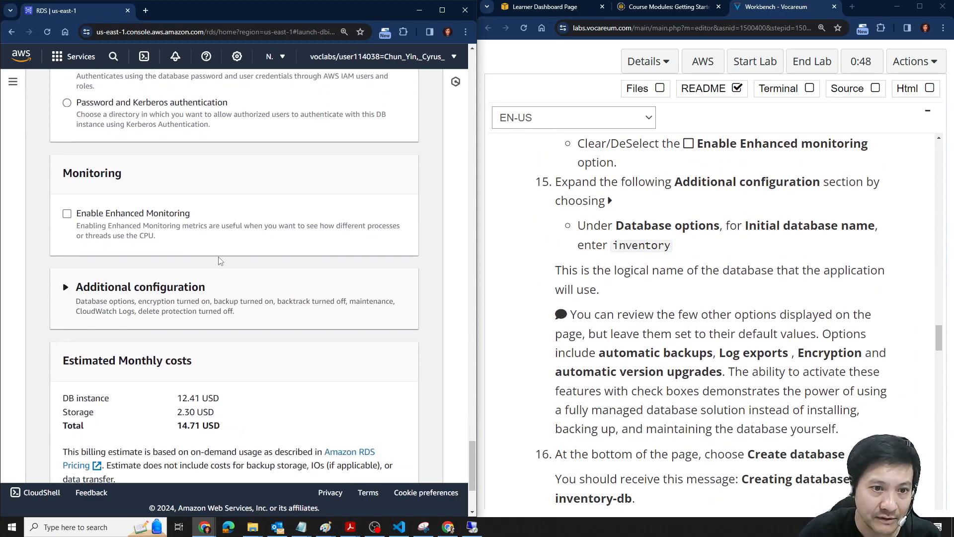
scroll(221, 260, down, 4)
scroll(219, 278, up, 4)
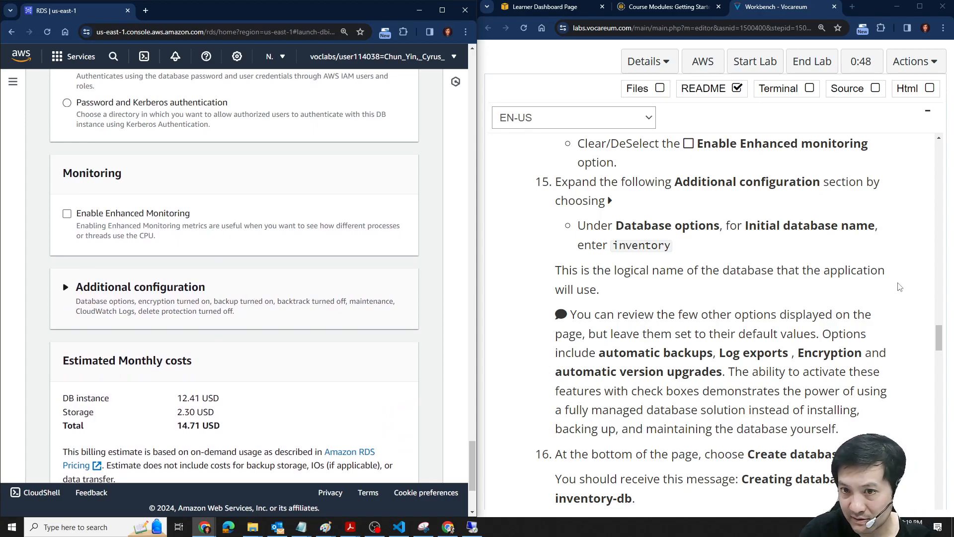
click(159, 288)
scroll(318, 254, down, 2)
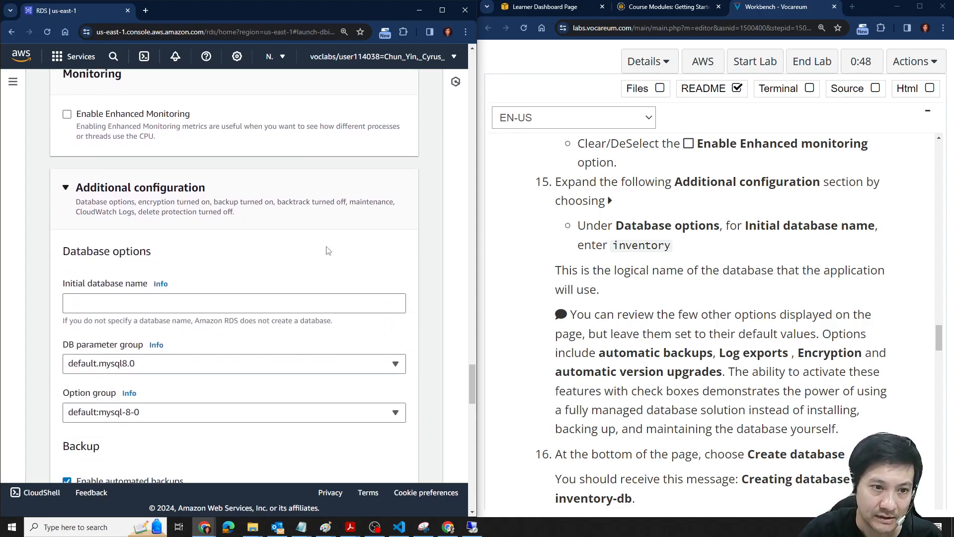
double_click(653, 256)
key(ctrl+c)
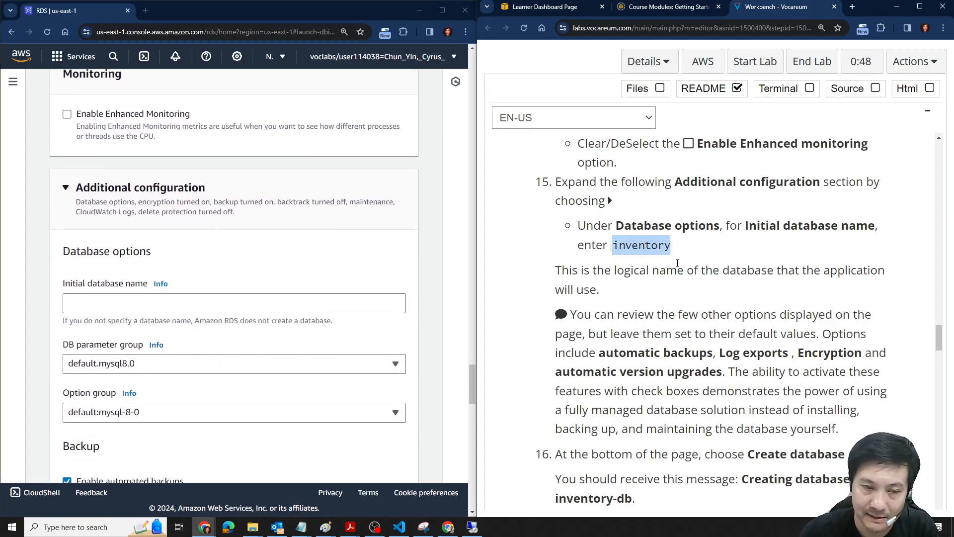
click(215, 304)
key(ctrl+v)
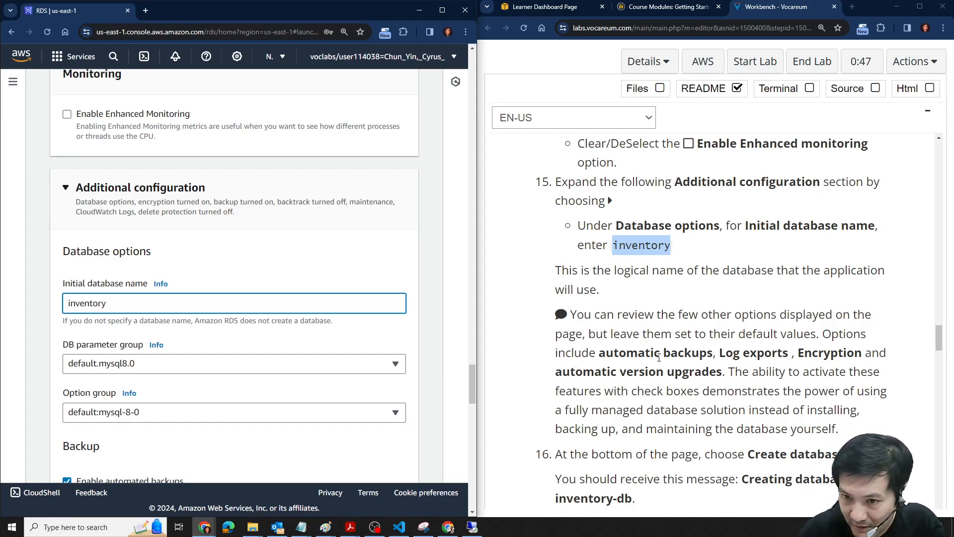
Review the database options and automated backup settings against the lab's note on keeping default values
scroll(700, 294, down, 2)
scroll(229, 299, down, 2)
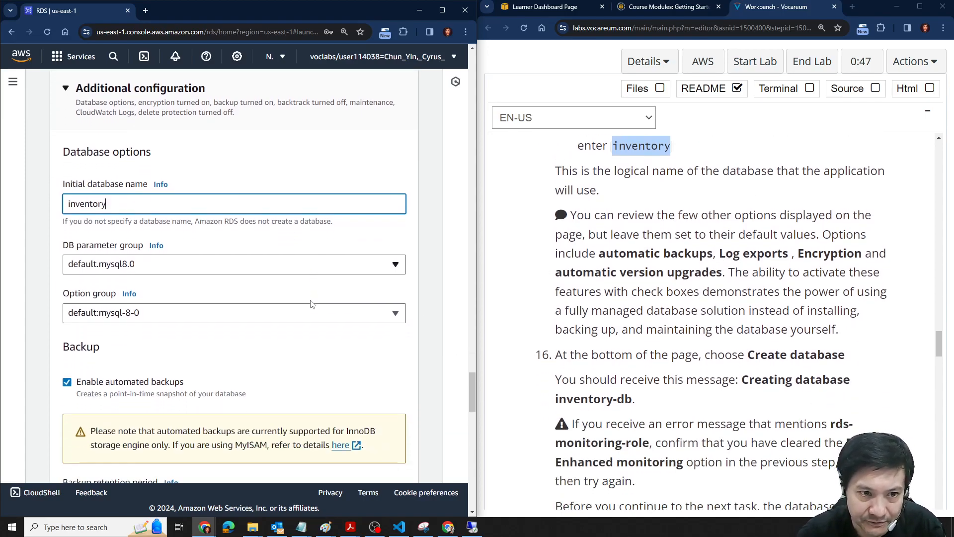
scroll(443, 321, down, 1)
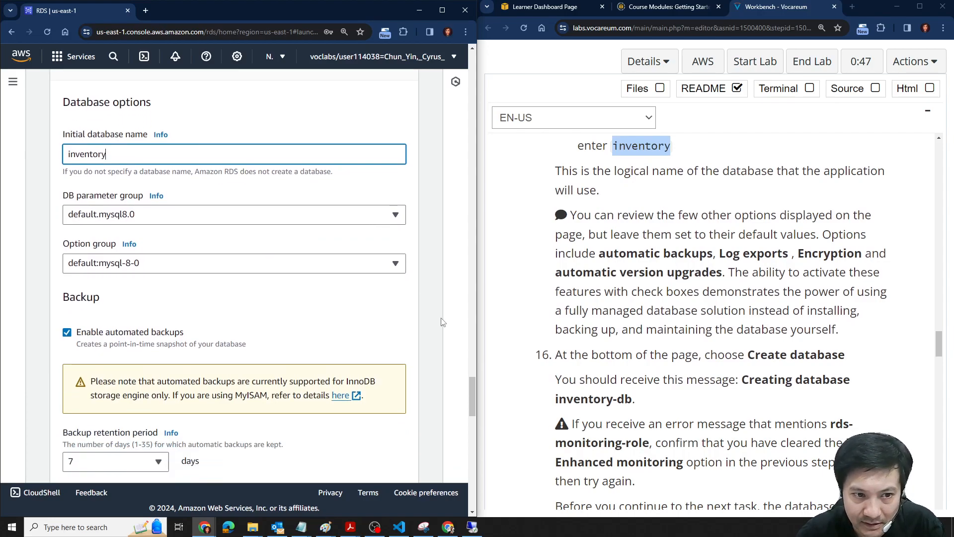
scroll(773, 284, up, 1)
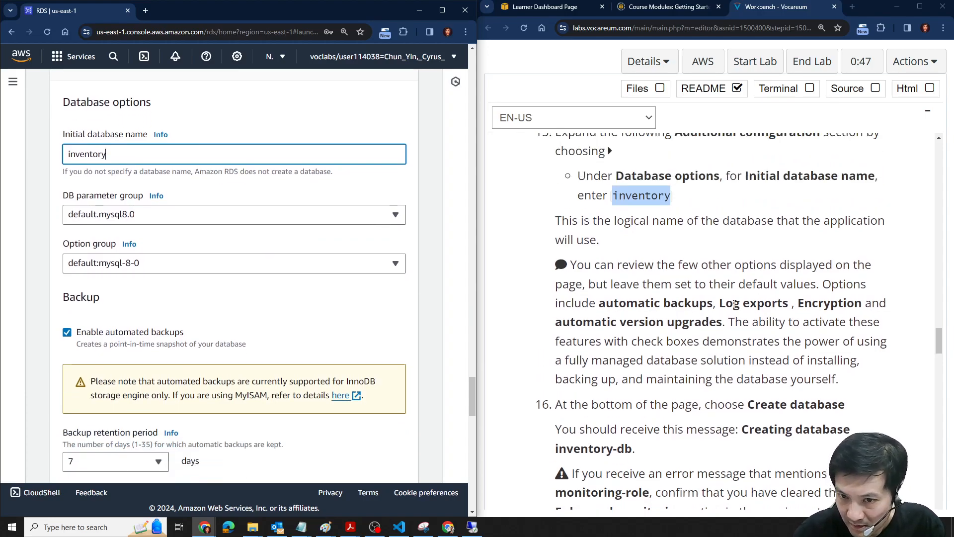
scroll(735, 306, down, 1)
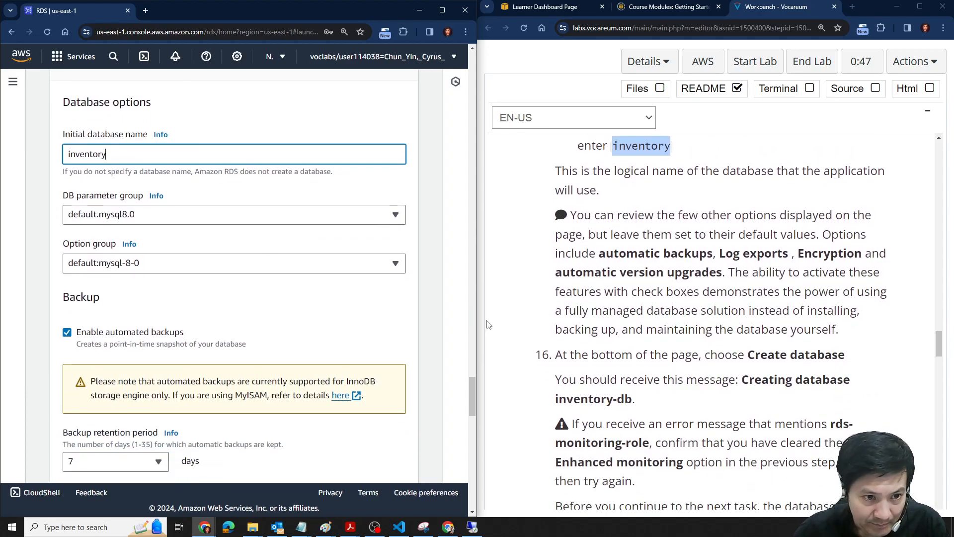
scroll(713, 303, up, 3)
scroll(717, 304, down, 2)
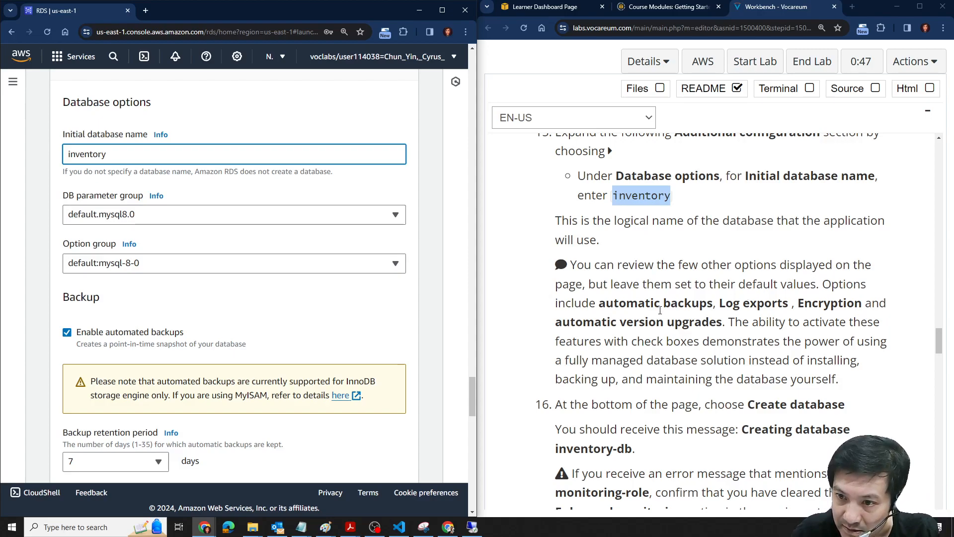
scroll(195, 379, down, 4)
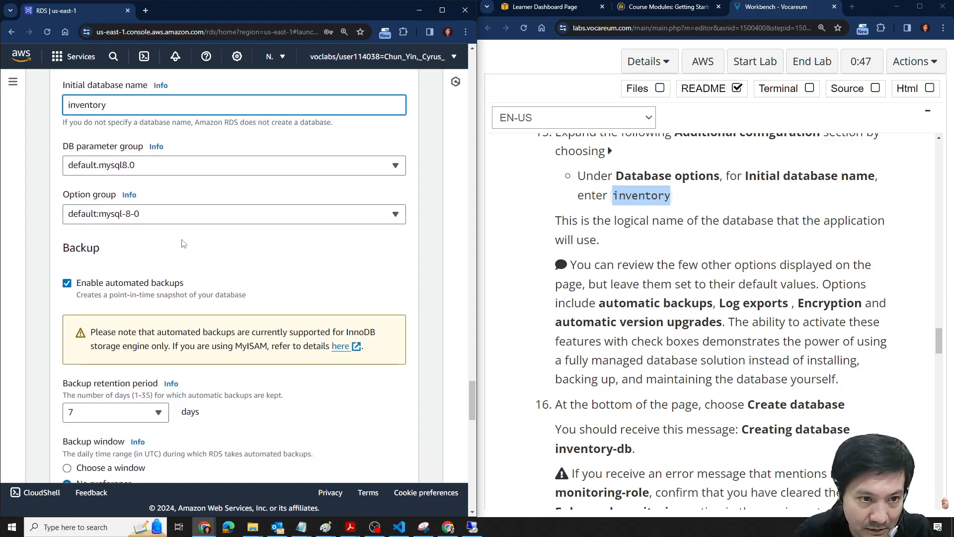
scroll(657, 355, down, 3)
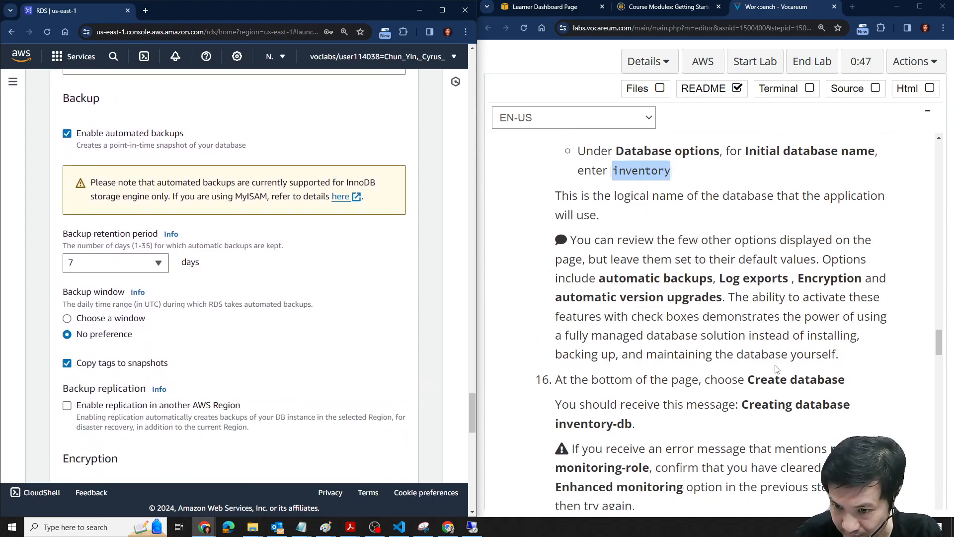
scroll(776, 367, up, 6)
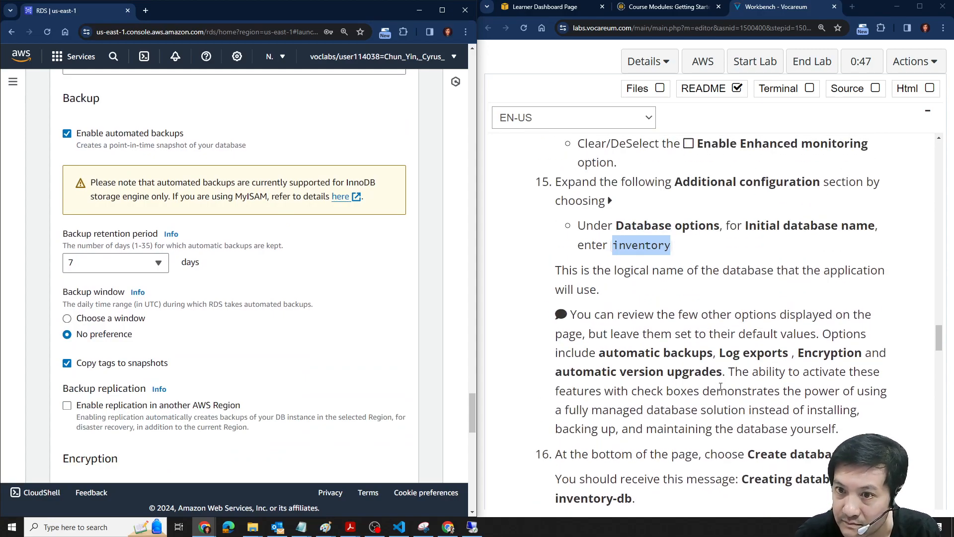
Read the lab's Create database instructions and look over the encryption, log export, maintenance and deletion protection settings
scroll(721, 386, down, 1)
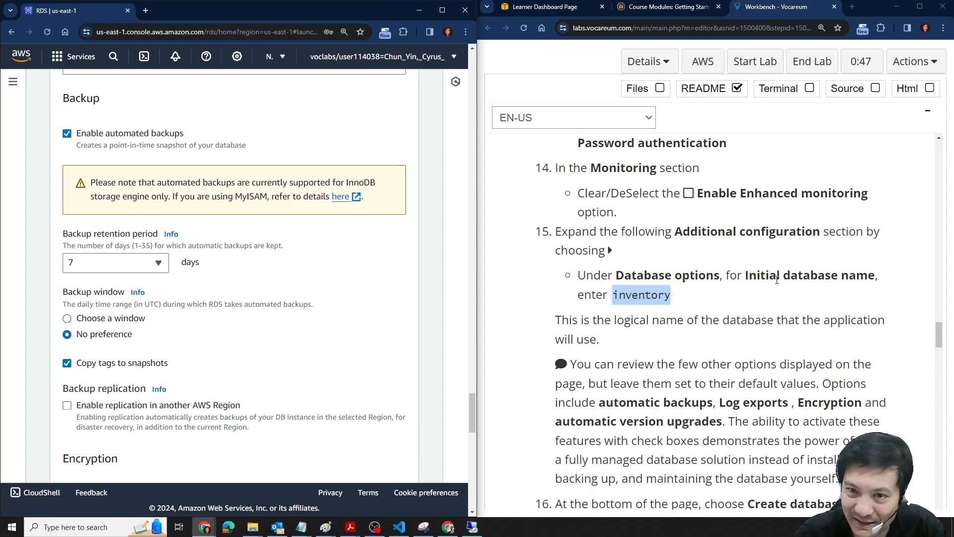
scroll(776, 280, down, 1)
scroll(777, 279, up, 1)
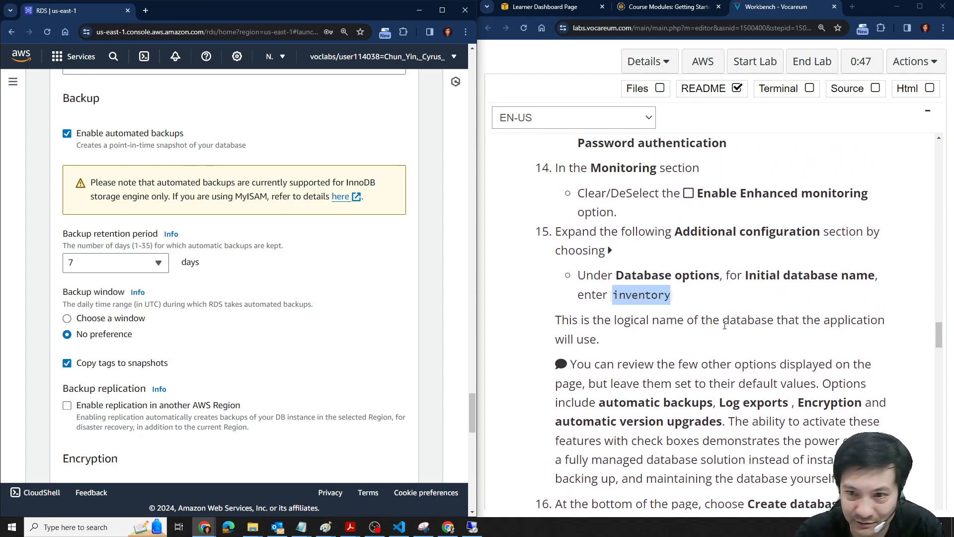
scroll(737, 343, down, 3)
scroll(793, 355, down, 3)
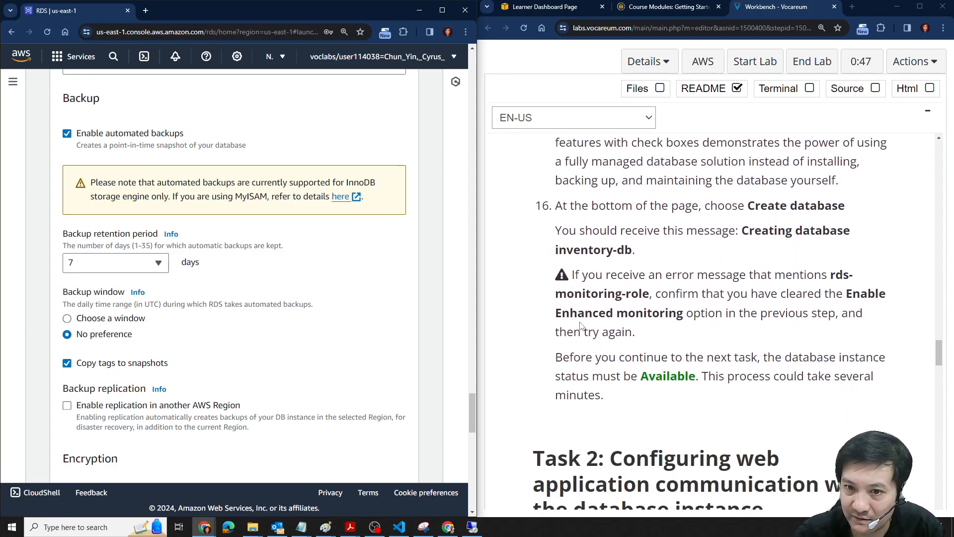
scroll(718, 334, down, 1)
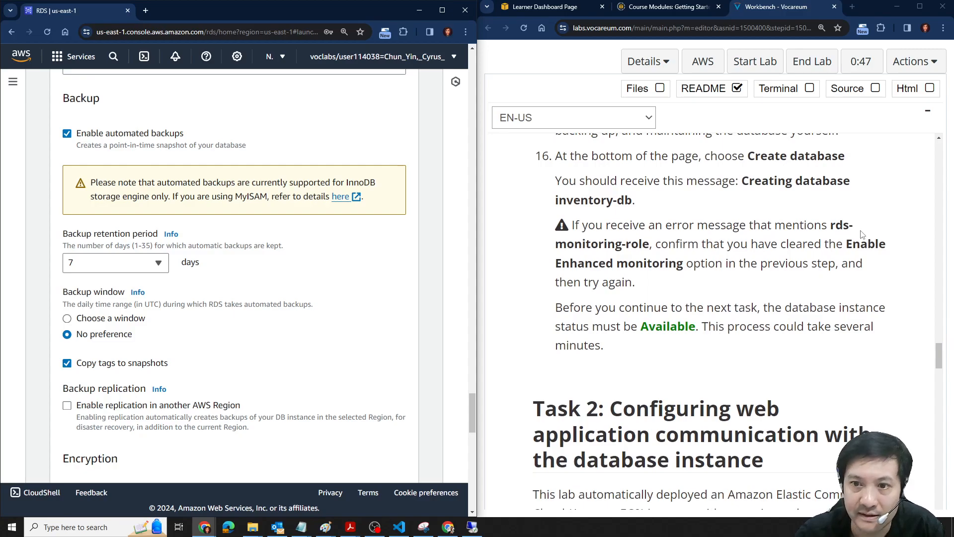
scroll(383, 277, down, 3)
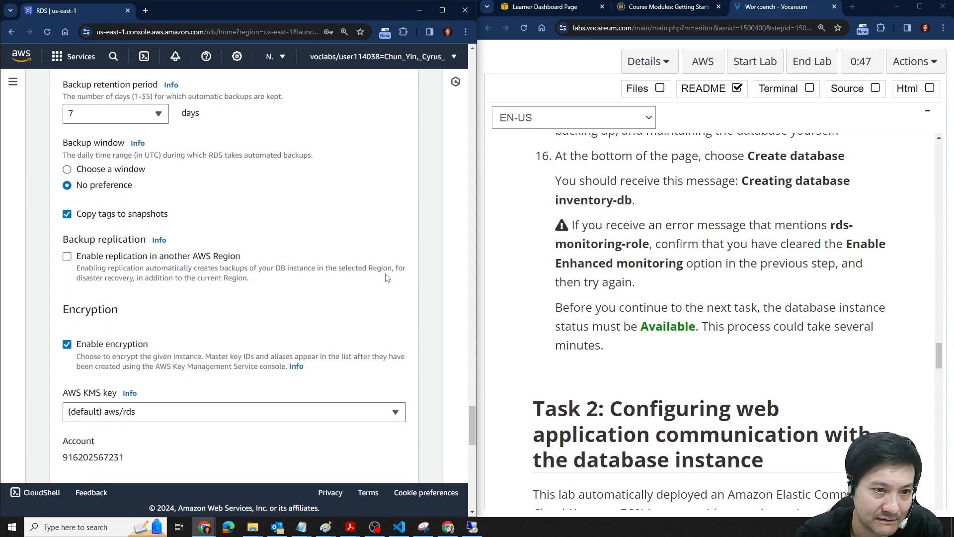
scroll(387, 277, down, 15)
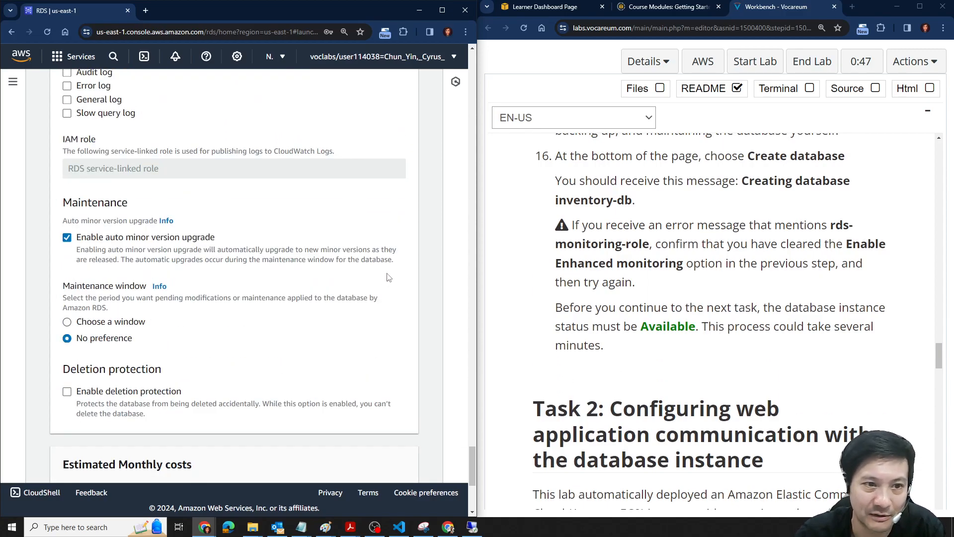
Review the remaining maintenance settings and estimated monthly costs, then create the inventory-db database
scroll(390, 277, up, 2)
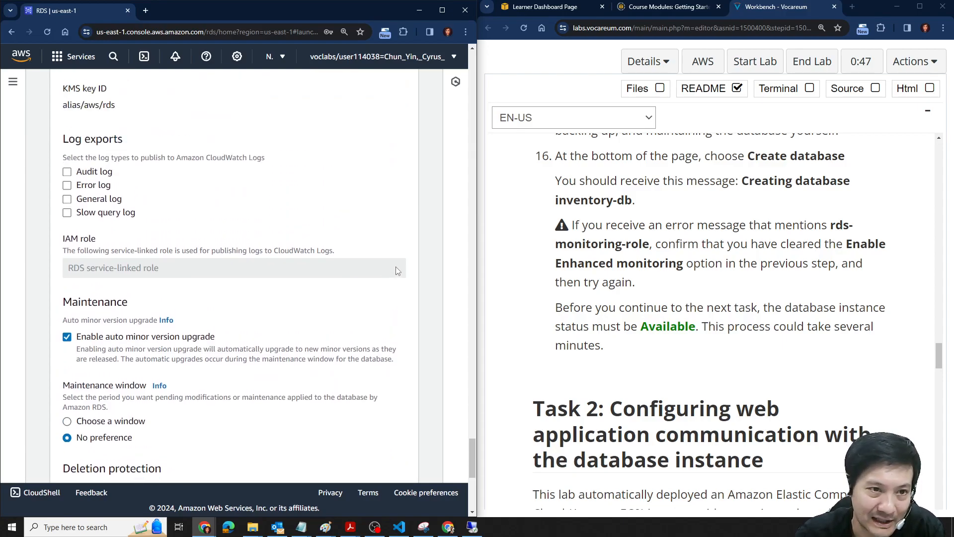
scroll(397, 270, down, 7)
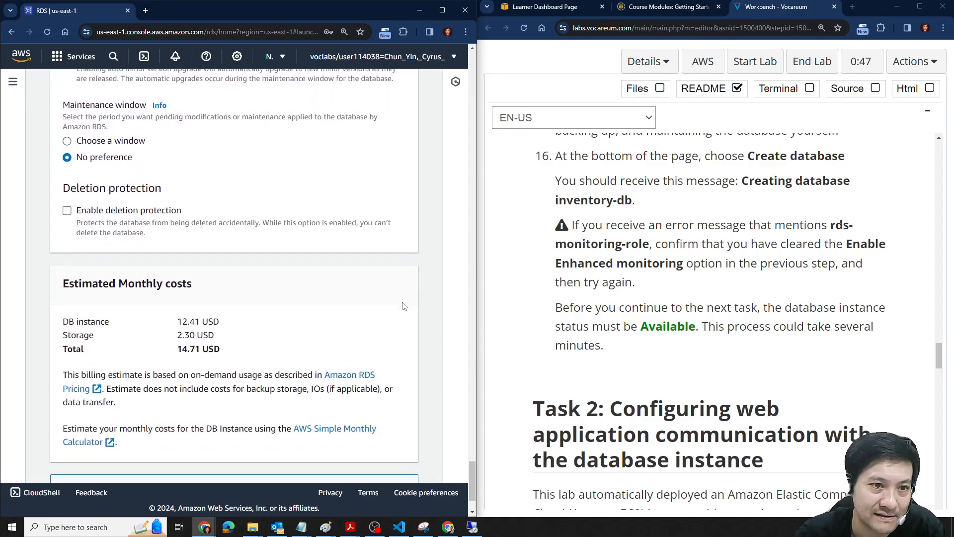
drag(177, 235, 251, 267)
click(194, 264)
drag(178, 263, 243, 267)
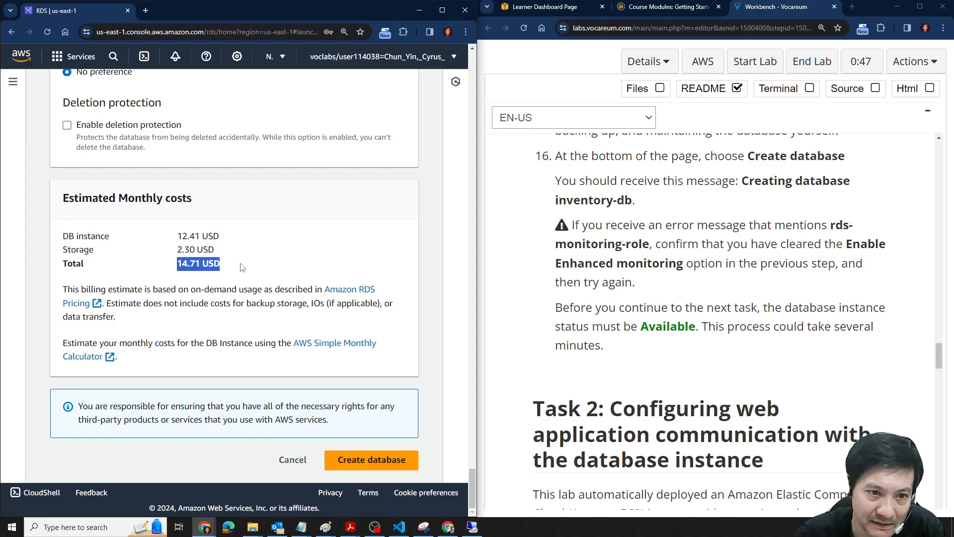
click(179, 264)
drag(178, 264, 236, 264)
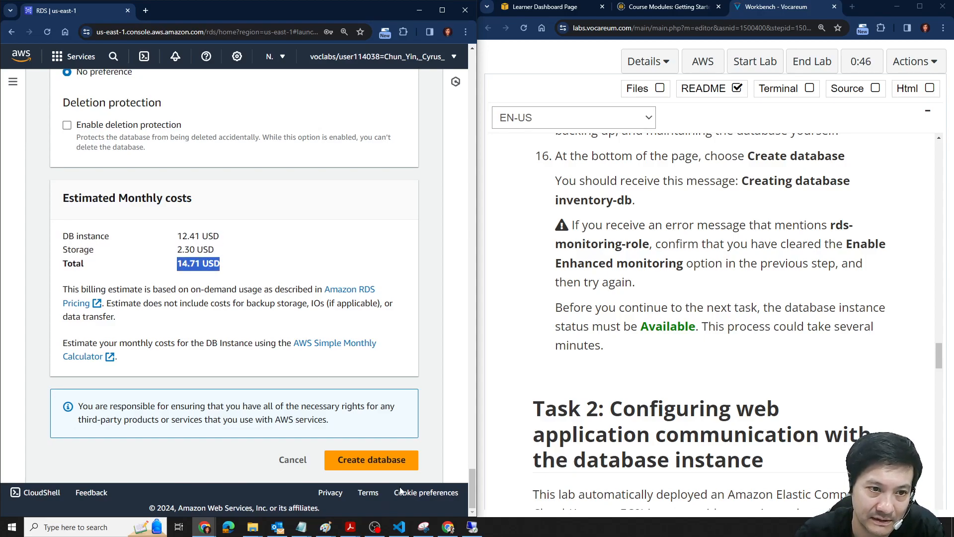
click(393, 464)
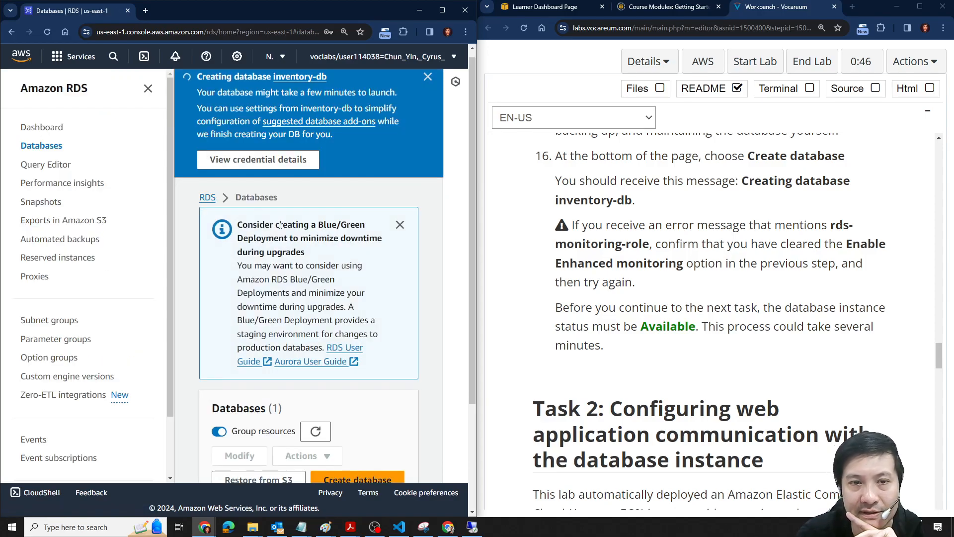
View and close the suggested add-ons for inventory-db, and clear the creation notice and navigation pane from the Databases page
click(350, 121)
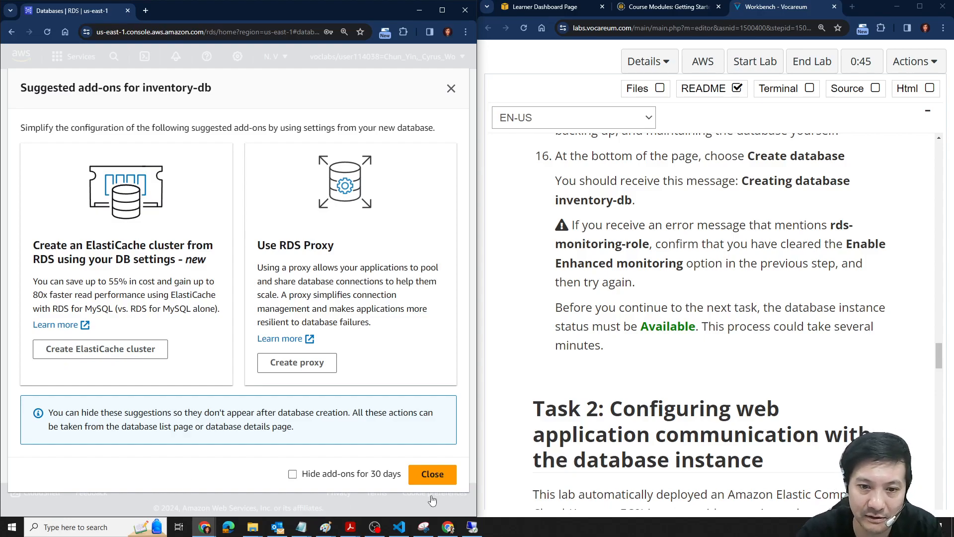
click(431, 475)
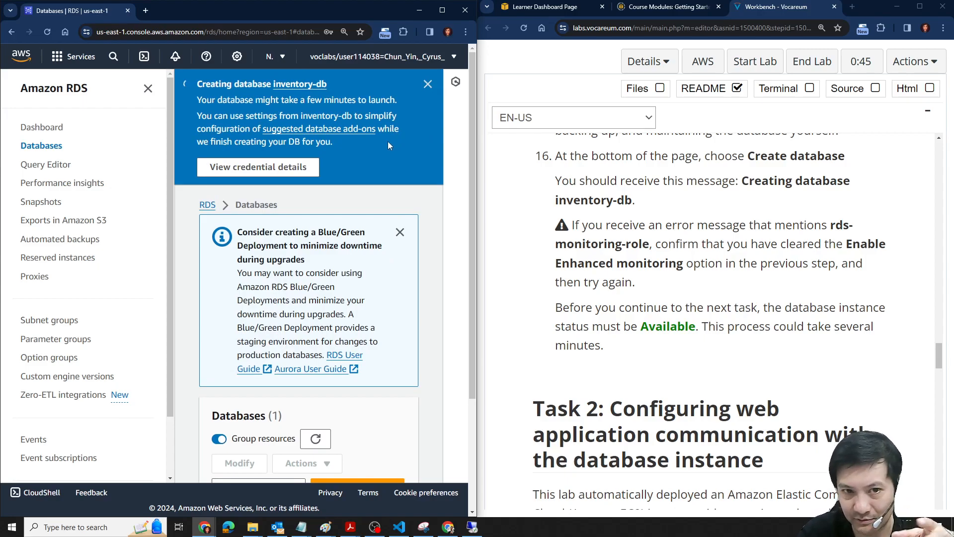
click(428, 86)
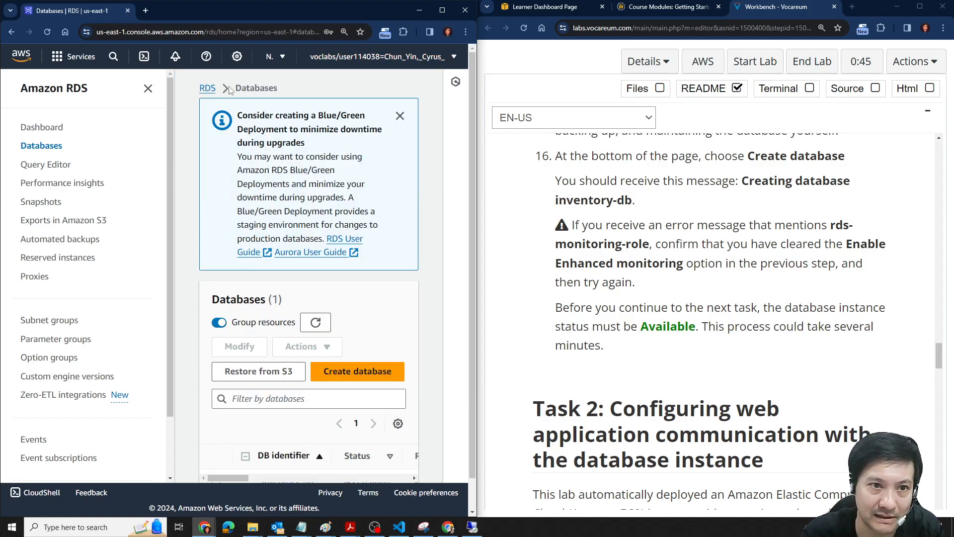
click(148, 88)
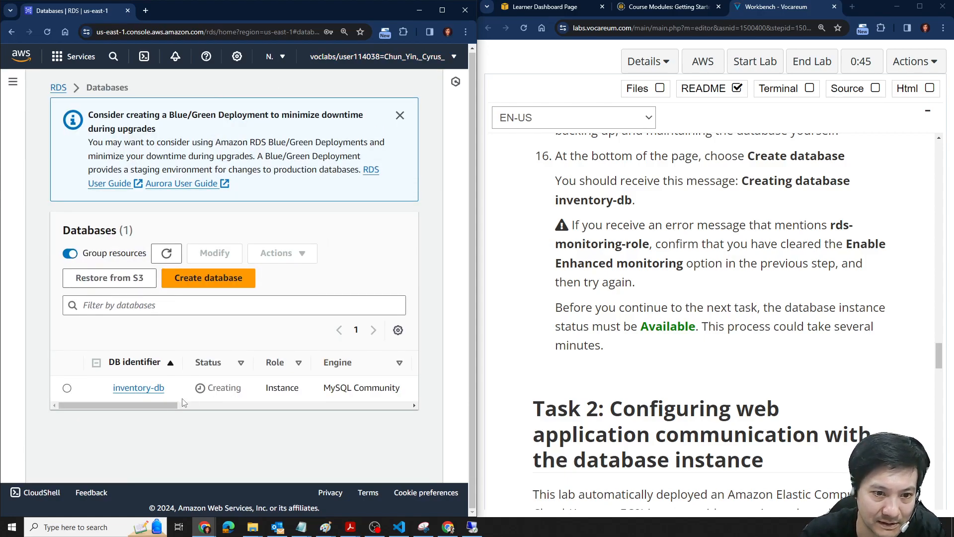
Refresh the database list and check inventory-db's status against the status required by the lab instructions
click(166, 253)
mouse_move(163, 407)
mouse_down()
mouse_move(218, 408)
mouse_move(239, 418)
mouse_move(160, 413)
mouse_up()
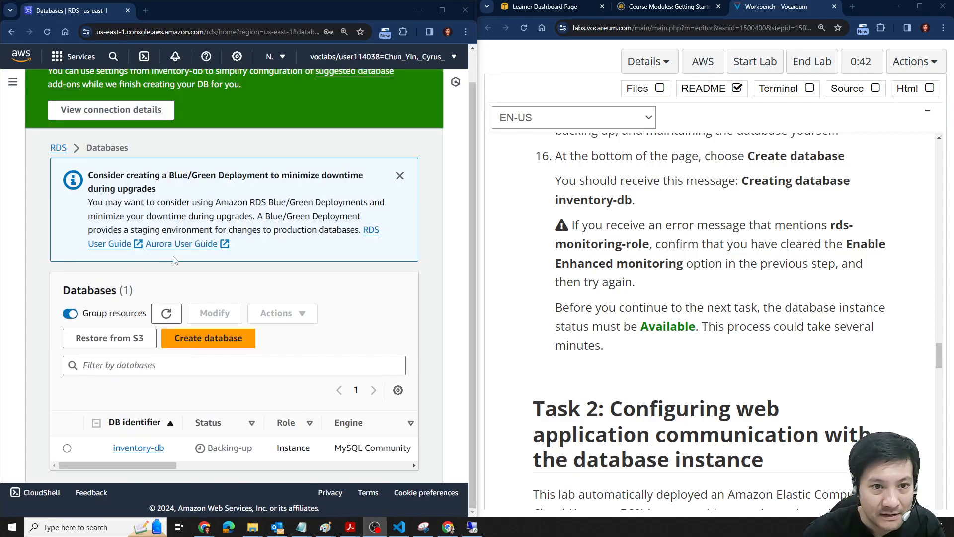
drag(208, 448, 253, 448)
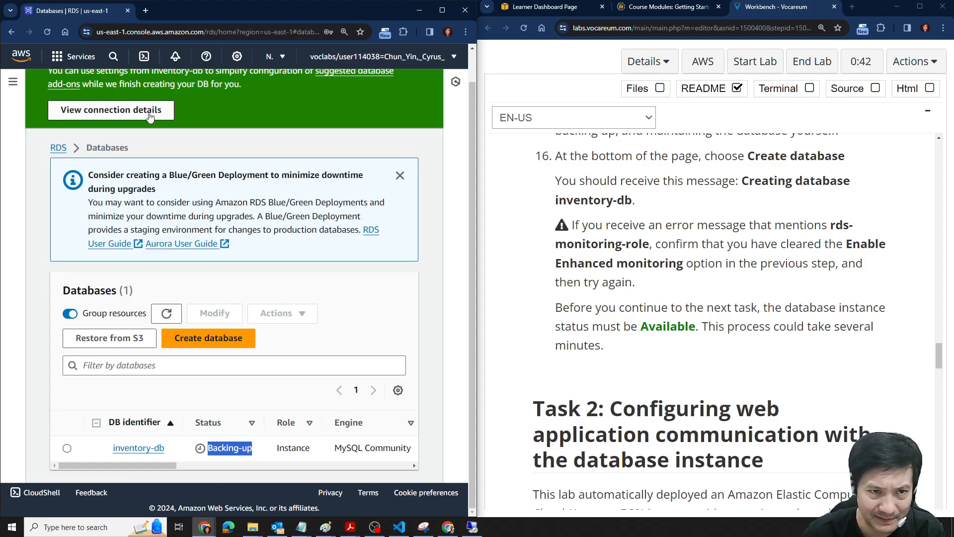
double_click(667, 326)
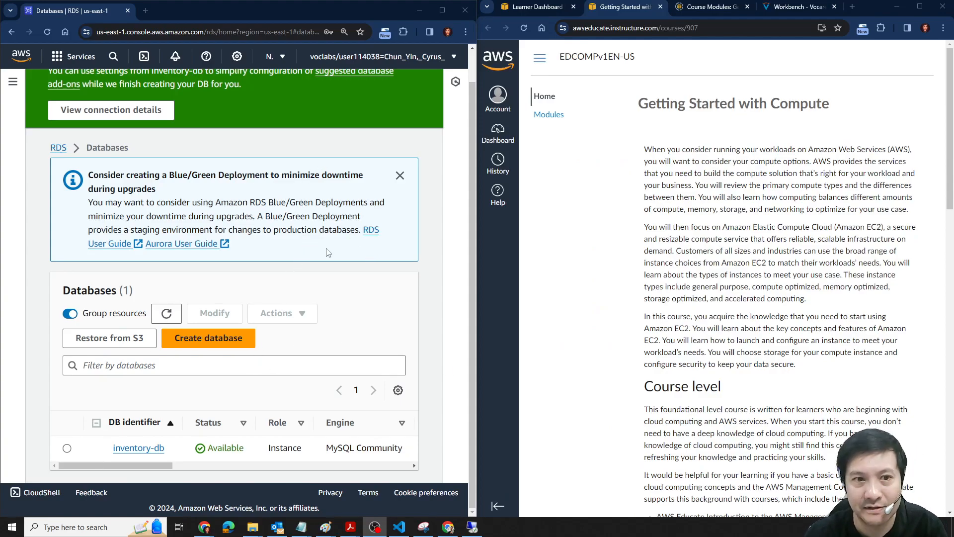
Return to the Vocareum Workbench lab page and read the Task 2 introduction on web application communication with the database
click(536, 6)
click(708, 7)
click(793, 6)
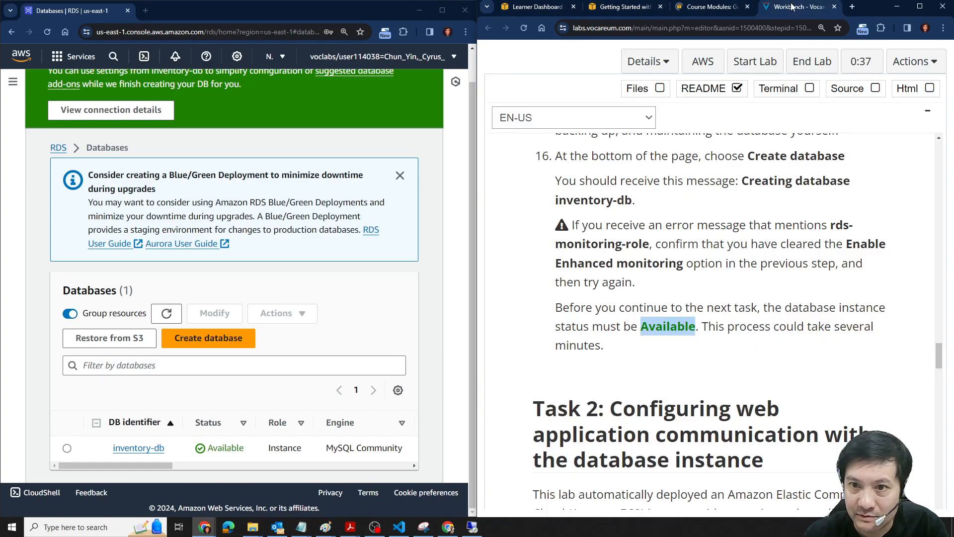
scroll(775, 287, down, 1)
scroll(775, 287, down, 5)
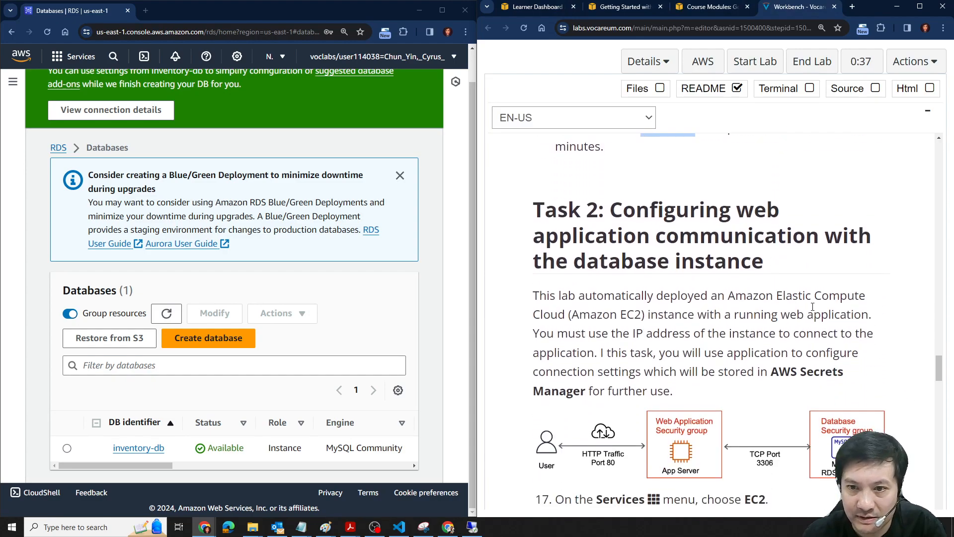
scroll(626, 262, up, 2)
scroll(643, 339, down, 1)
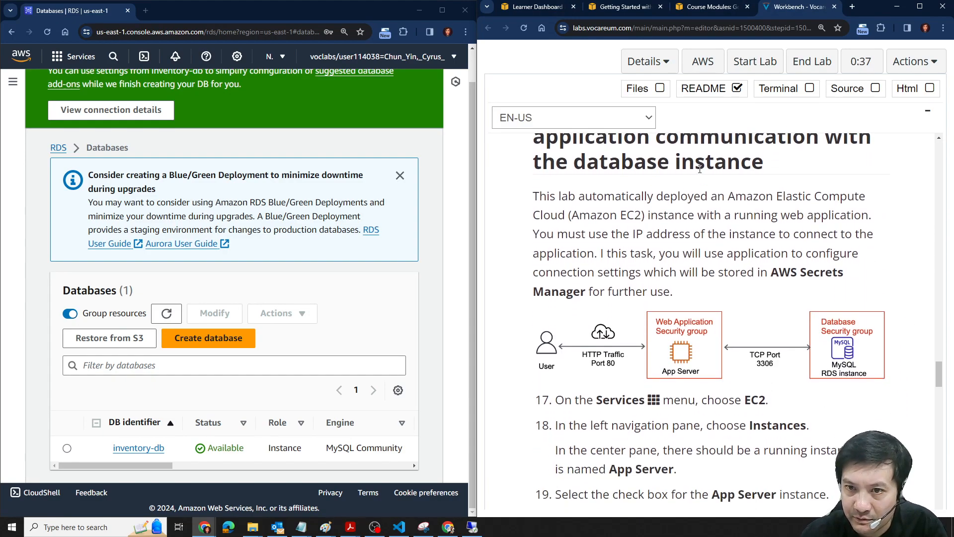
scroll(621, 190, up, 1)
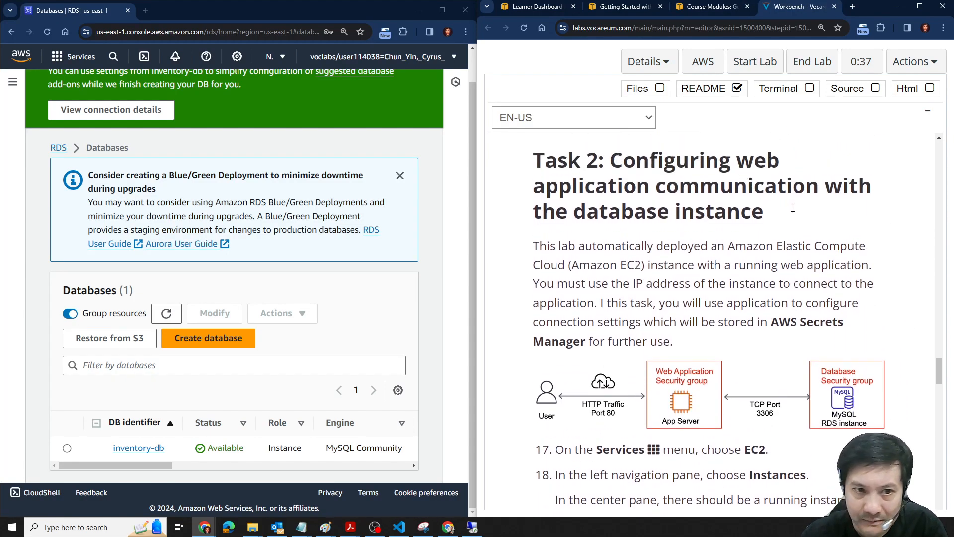
scroll(792, 207, up, 1)
scroll(790, 224, down, 3)
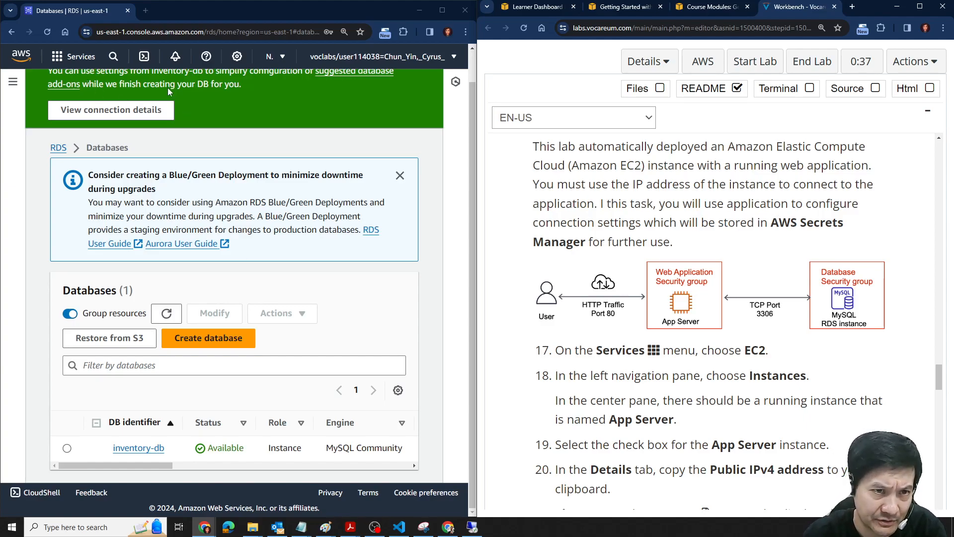
Search the AWS services for ec2 and open the EC2 console in a new browser tab
key(alt+s)
text(e)
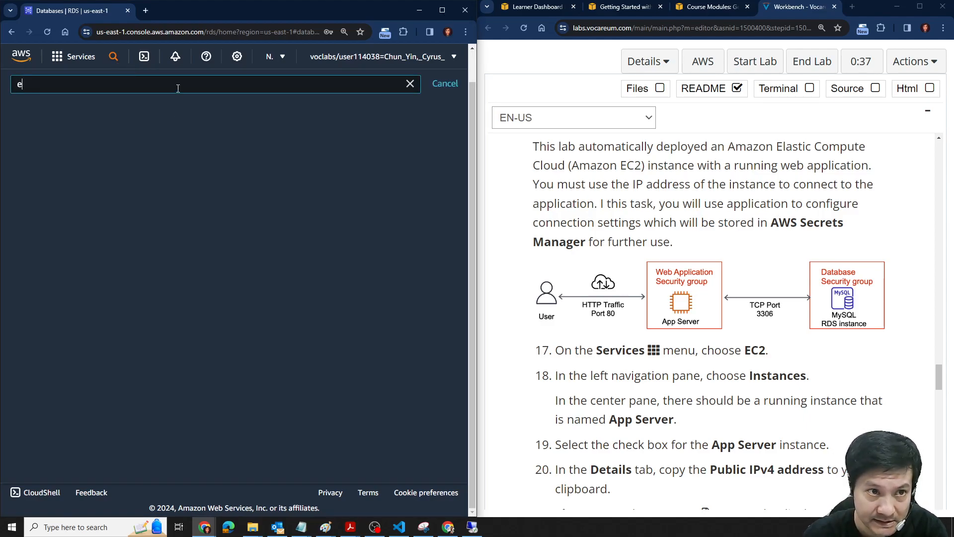
text(c2)
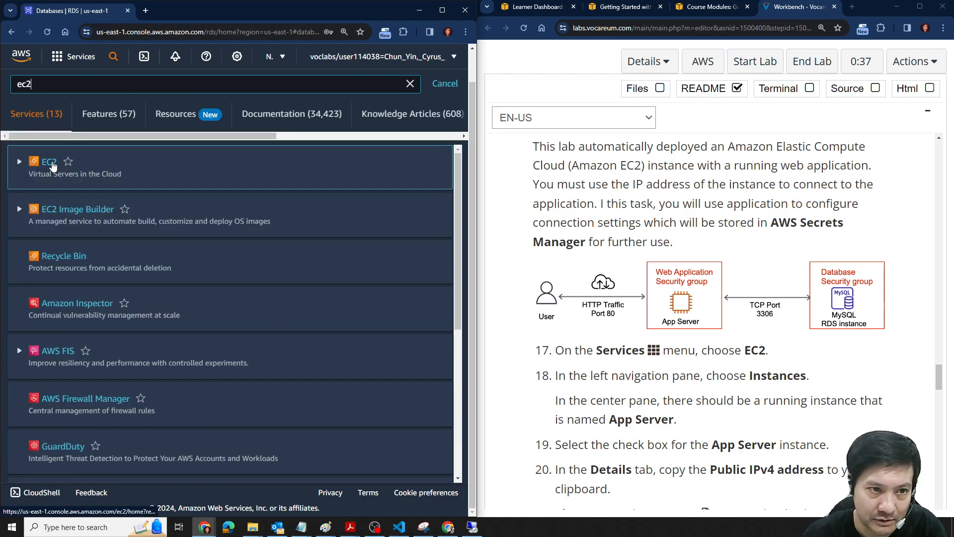
click(52, 163)
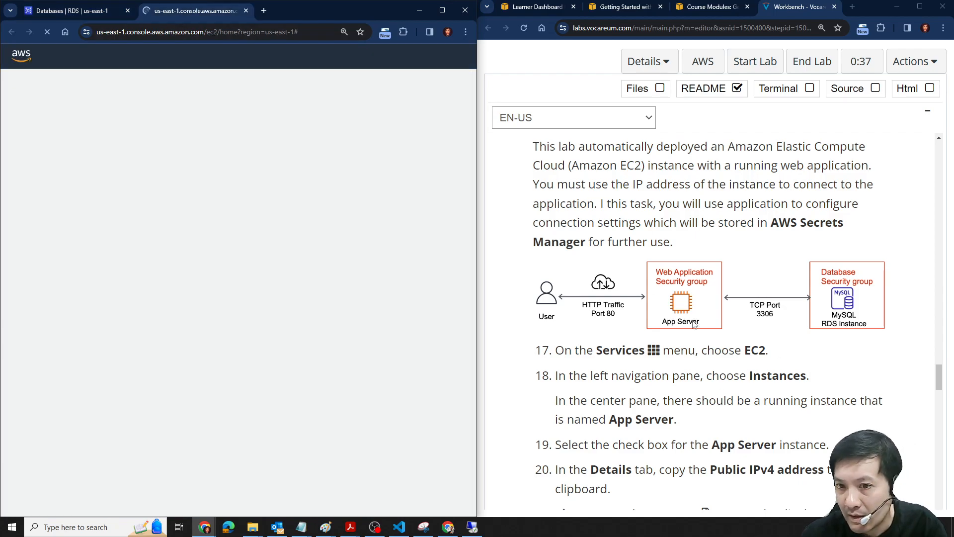
List the running EC2 instances and select the App Server instance
scroll(610, 376, down, 1)
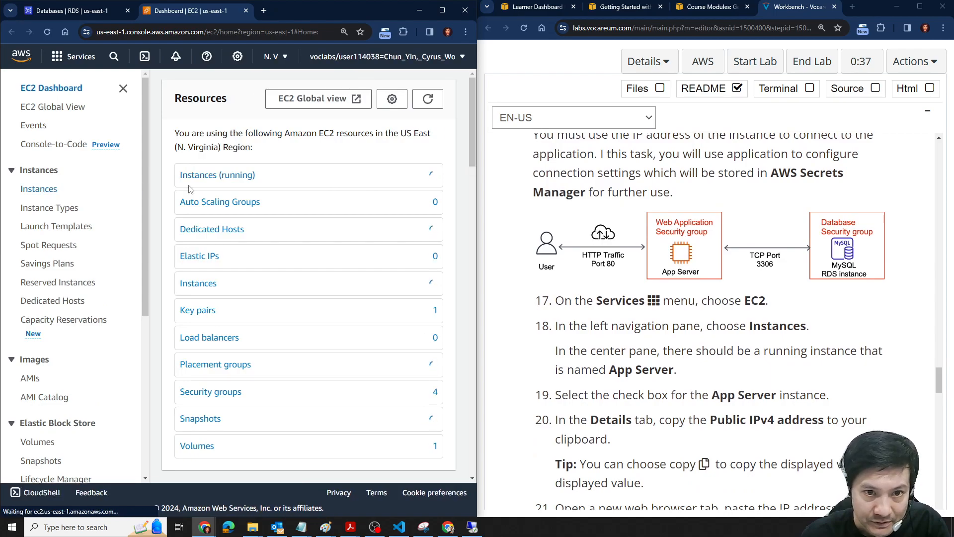
click(55, 190)
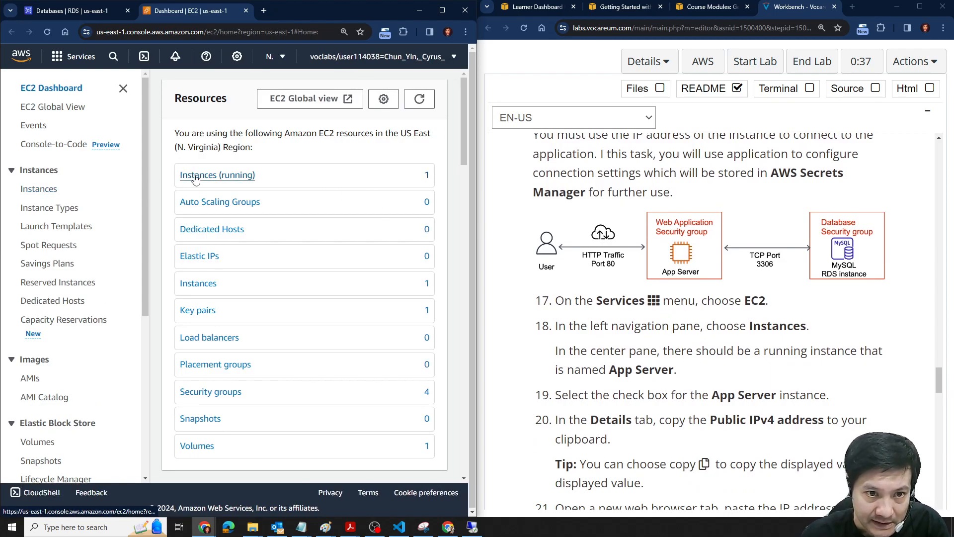
click(230, 180)
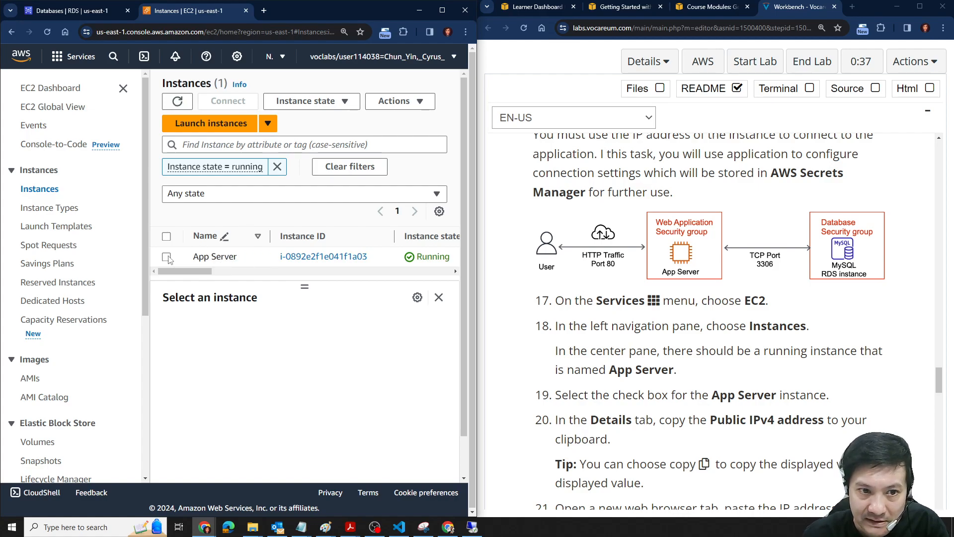
click(167, 257)
Copy the App Server instance's public IPv4 address from its details, as lab step 20 instructs
scroll(716, 357, down, 2)
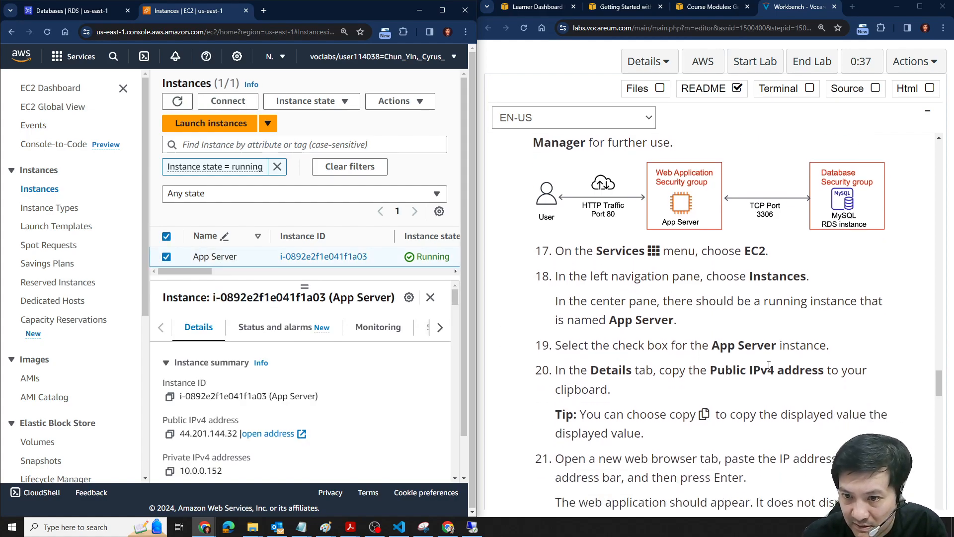
scroll(170, 385, down, 1)
click(171, 385)
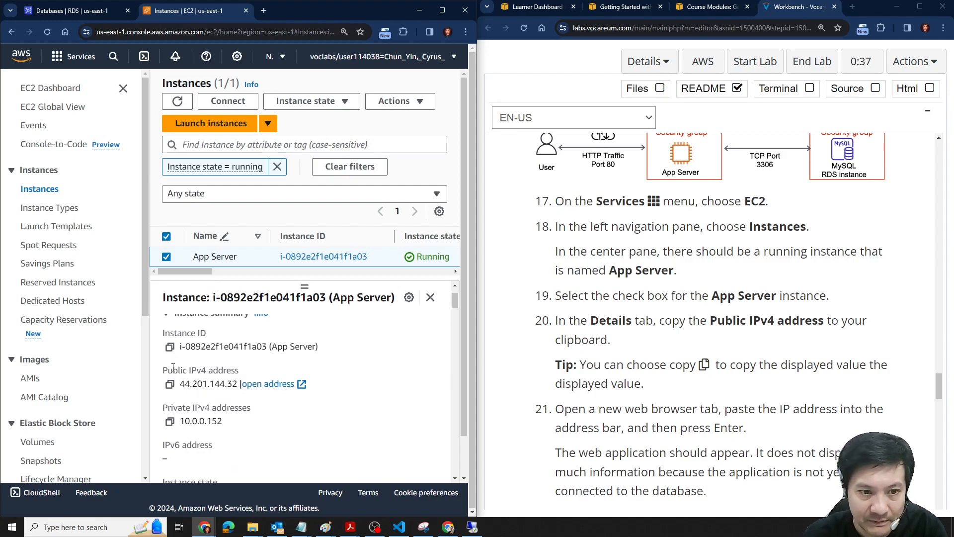
click(170, 384)
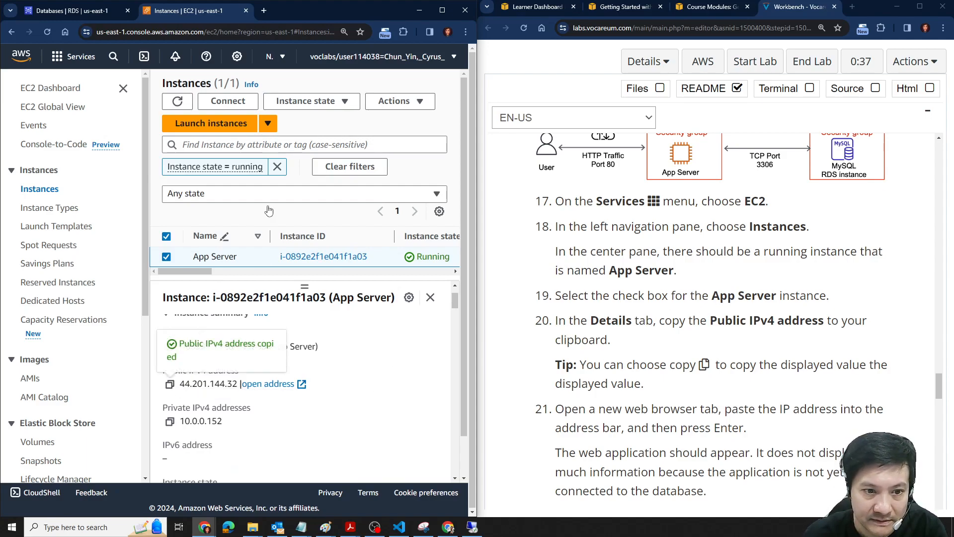
Load the copied IP address in a new browser tab and open the Inventory application's Settings page
click(264, 11)
key(ctrl+v)
key(Return)
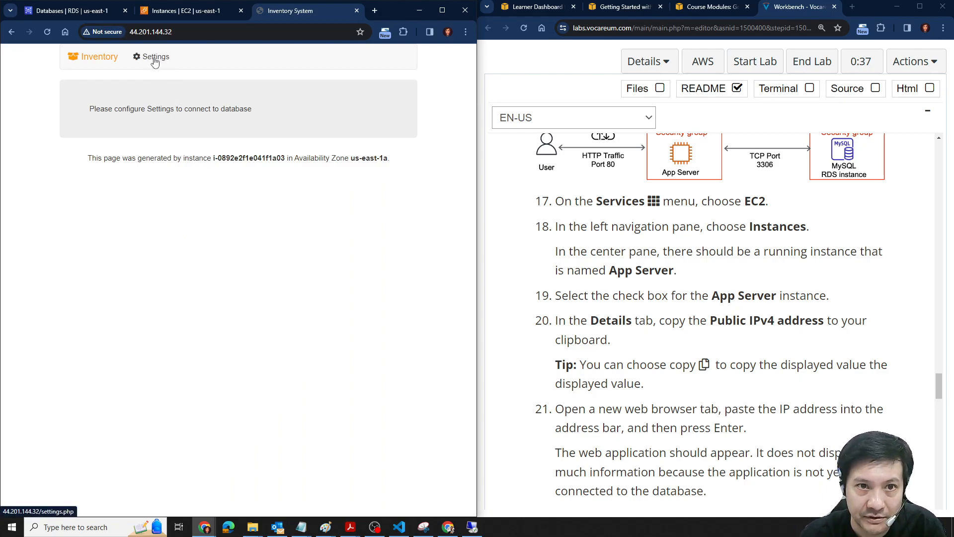
click(154, 61)
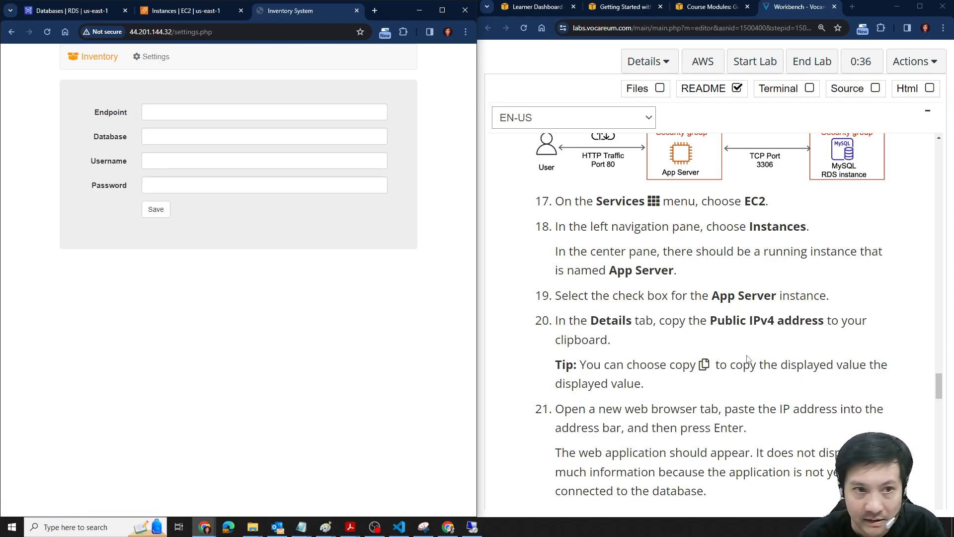
Read lab steps 22 to 28 and open the inventory-db details page in the RDS console
scroll(742, 344, down, 6)
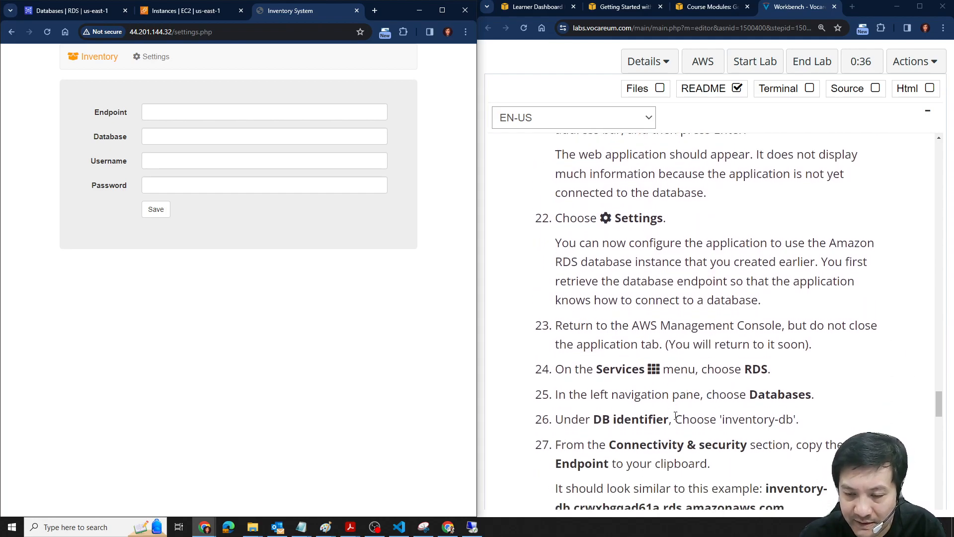
scroll(659, 415, down, 1)
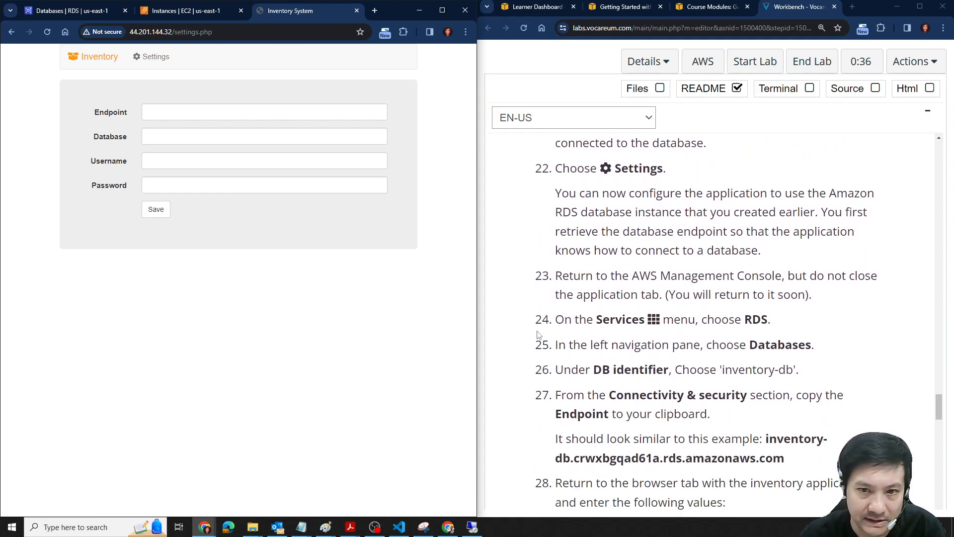
scroll(715, 382, down, 1)
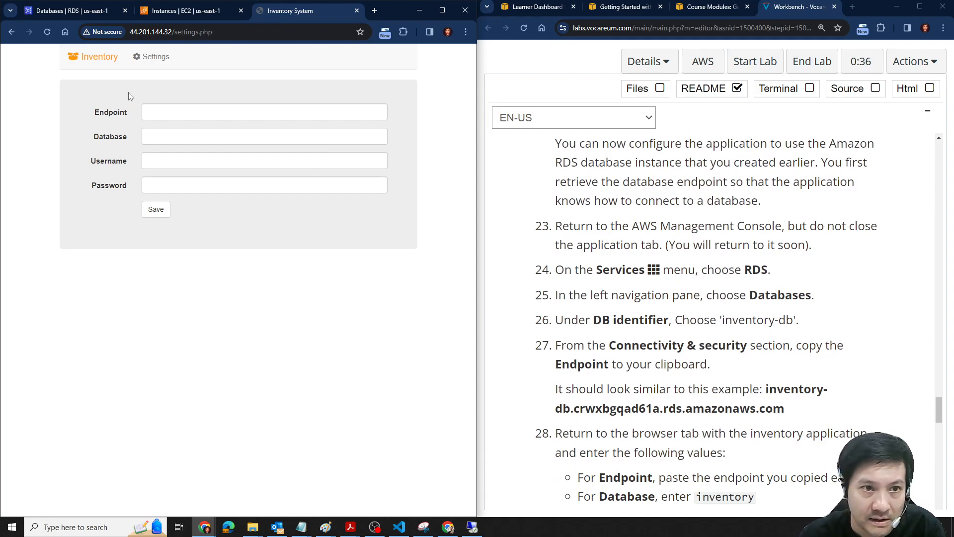
click(173, 15)
click(91, 14)
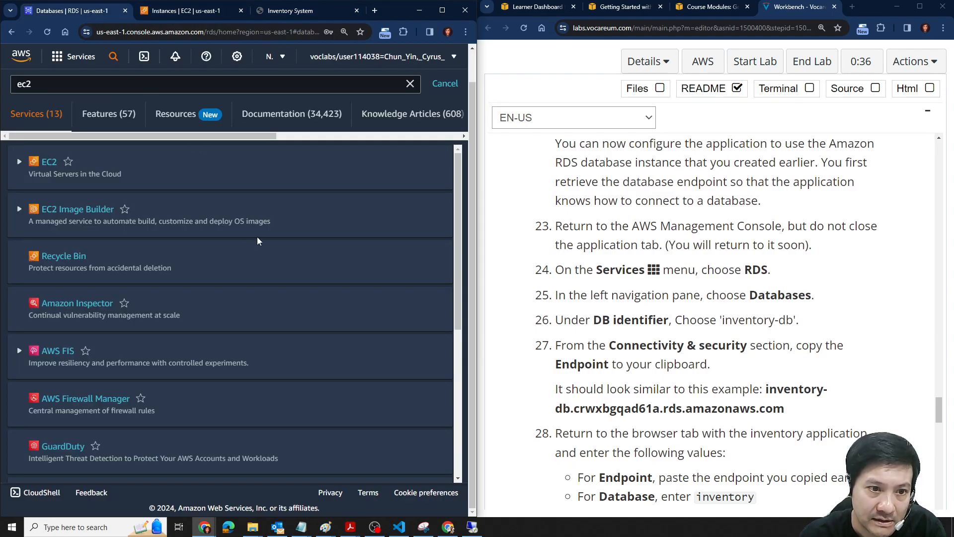
click(446, 89)
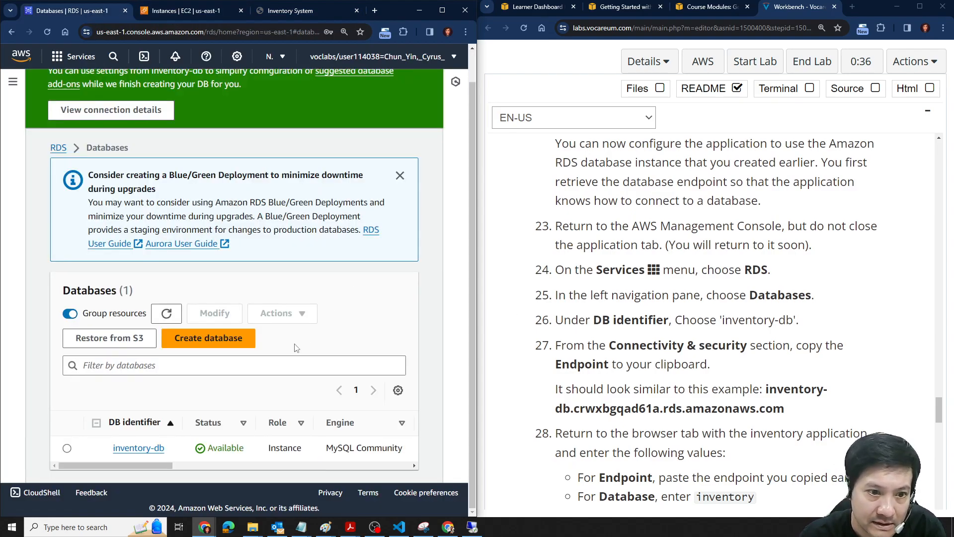
click(121, 448)
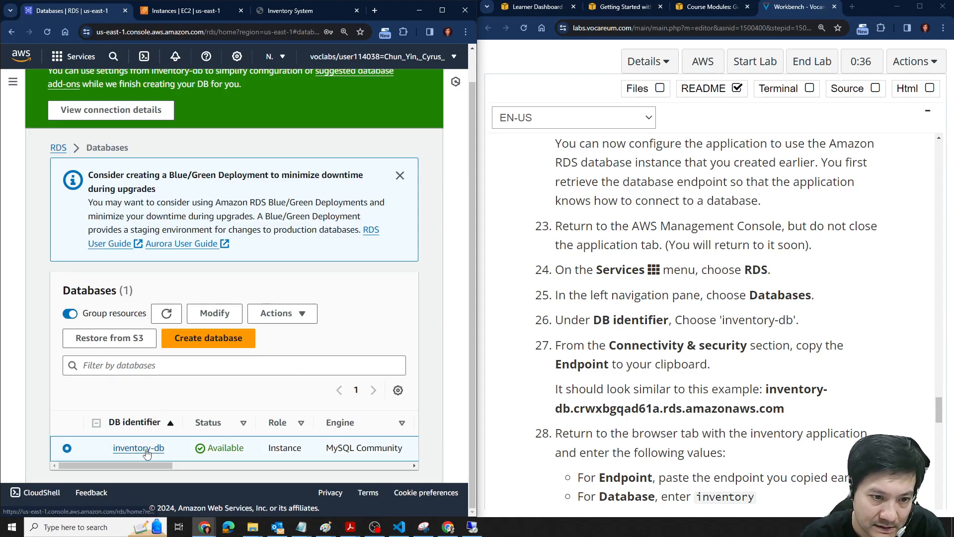
scroll(417, 86, up, 1)
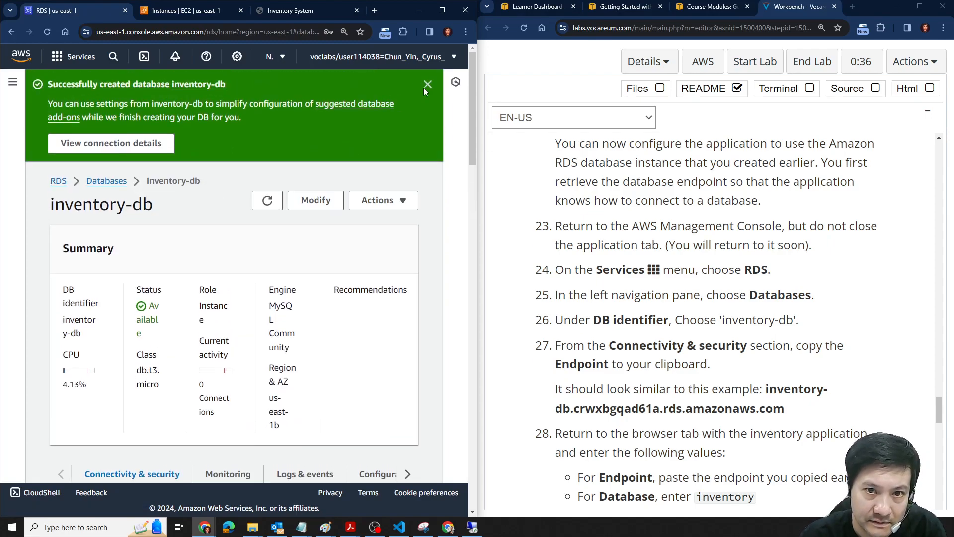
Dismiss the database creation notice and examine the connectivity, security and proxy details of inventory-db
click(428, 87)
scroll(364, 294, down, 7)
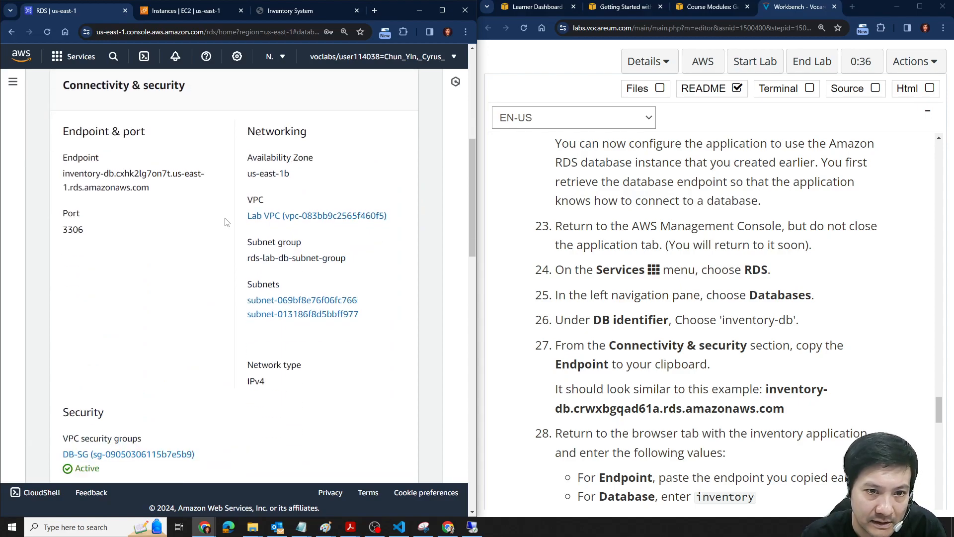
scroll(164, 278, up, 7)
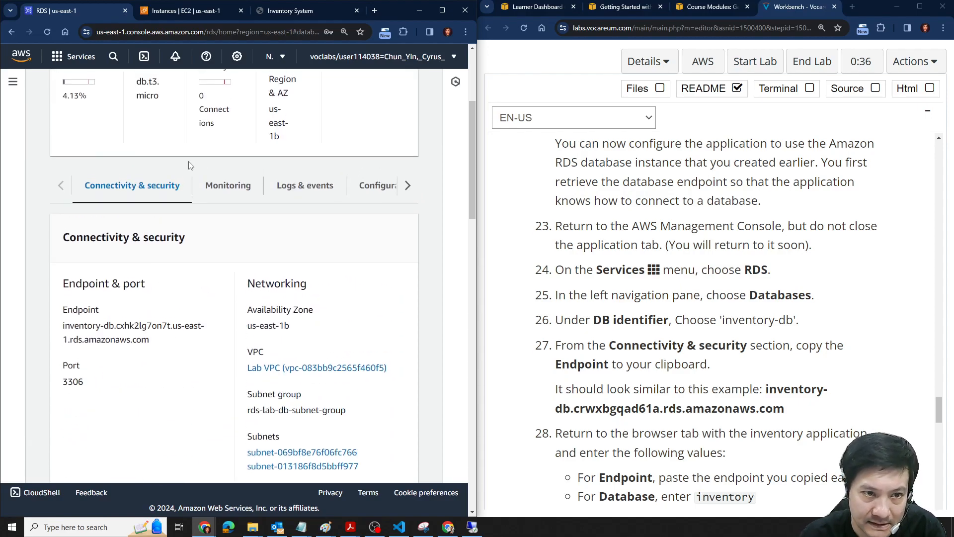
scroll(196, 206, down, 12)
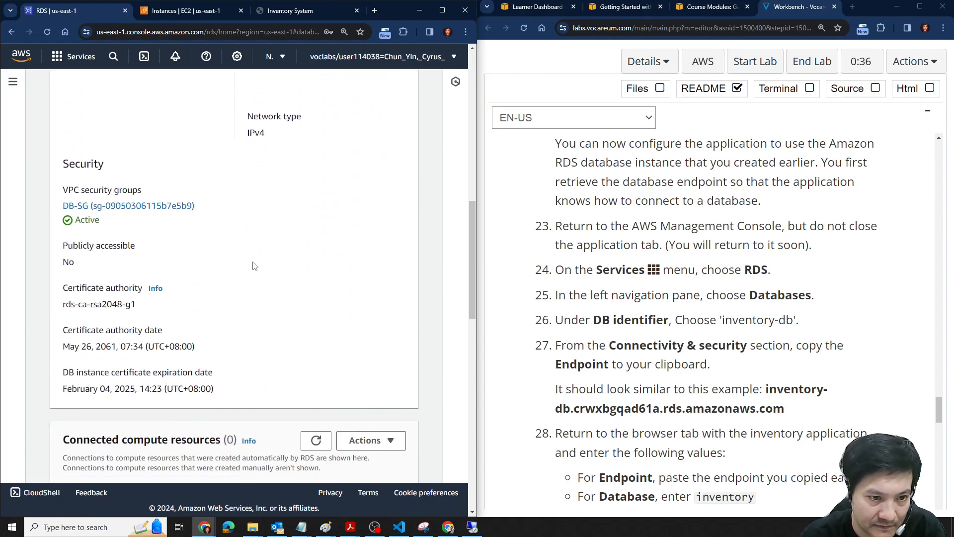
scroll(158, 197, up, 4)
scroll(174, 208, down, 6)
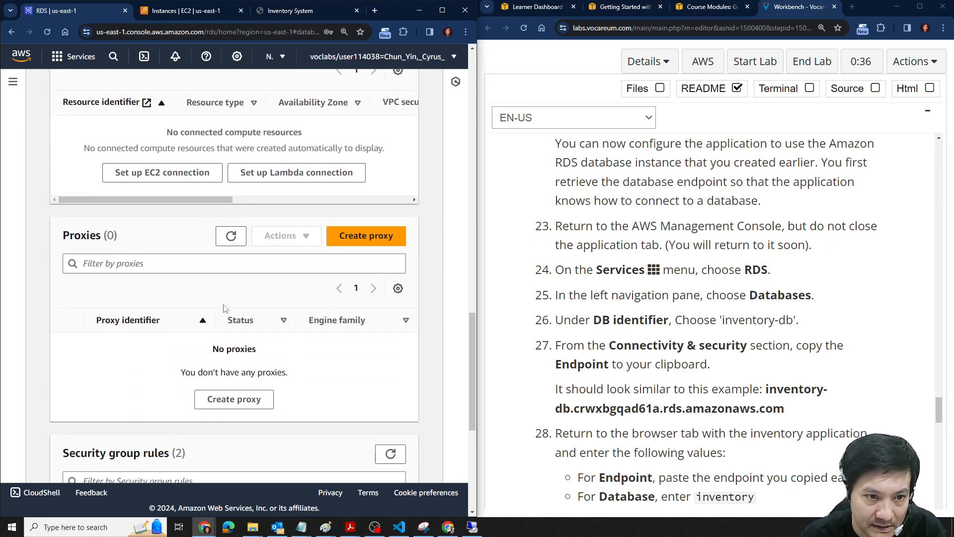
scroll(183, 213, up, 7)
scroll(194, 249, up, 3)
scroll(199, 298, down, 1)
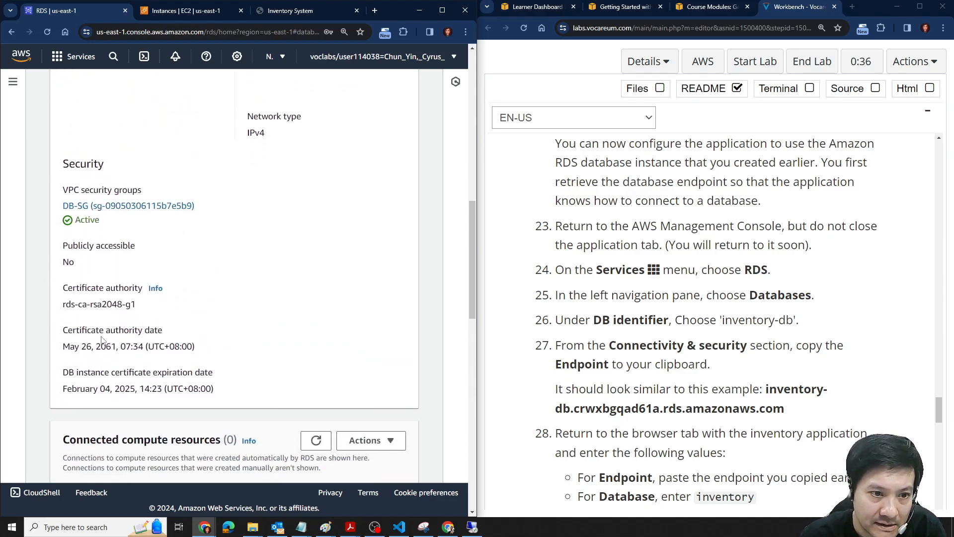
scroll(248, 347, up, 3)
scroll(298, 390, up, 3)
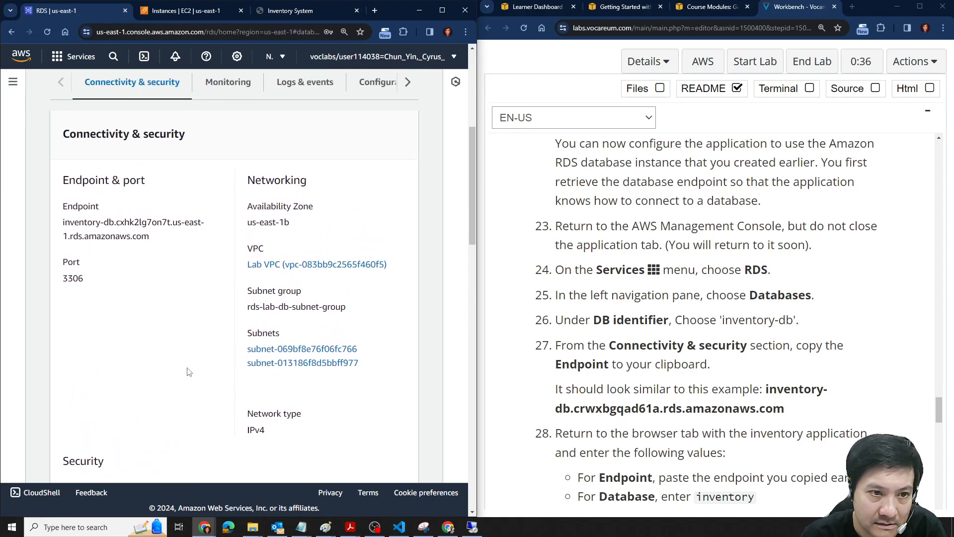
Copy the inventory-db endpoint from its Connectivity & security details, as lab step 27 instructs
drag(63, 226, 156, 247)
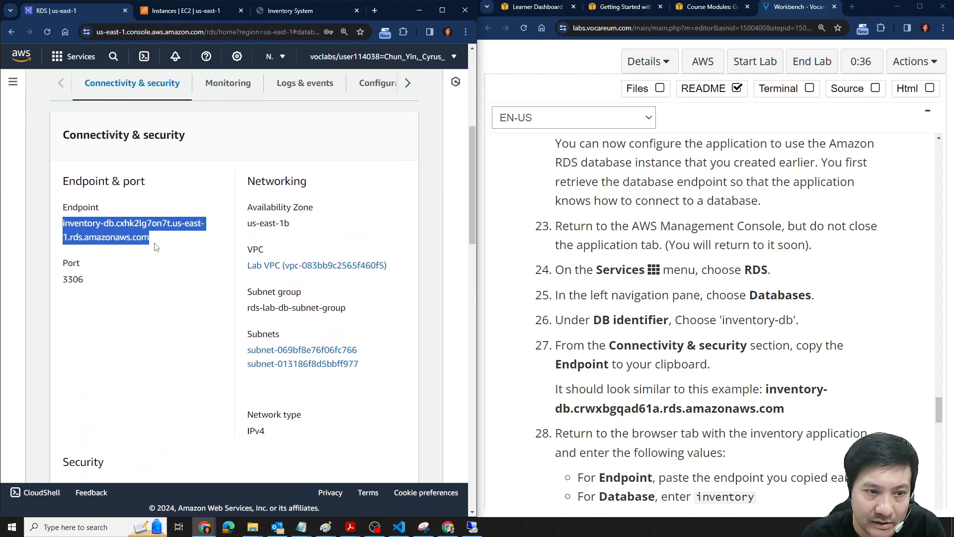
key(ctrl+c)
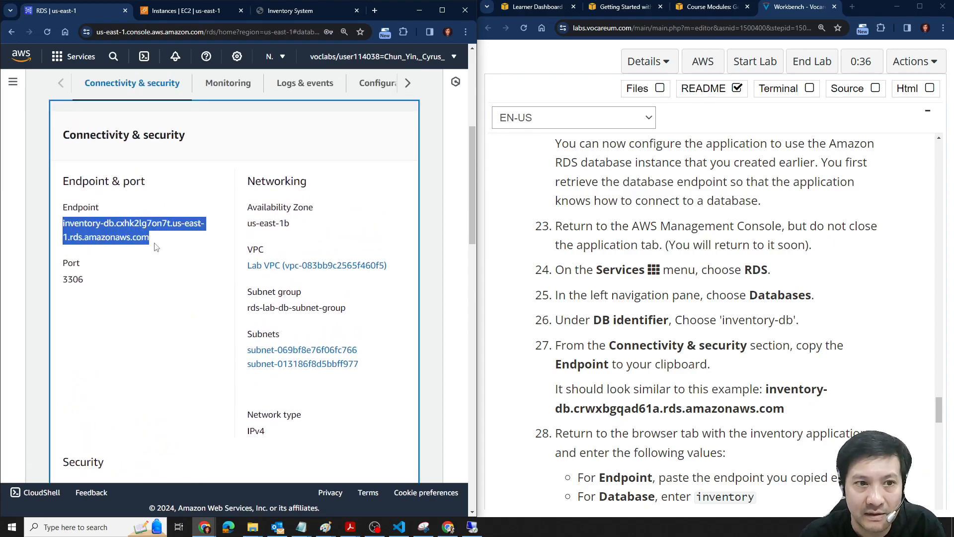
scroll(106, 203, up, 1)
scroll(234, 174, up, 3)
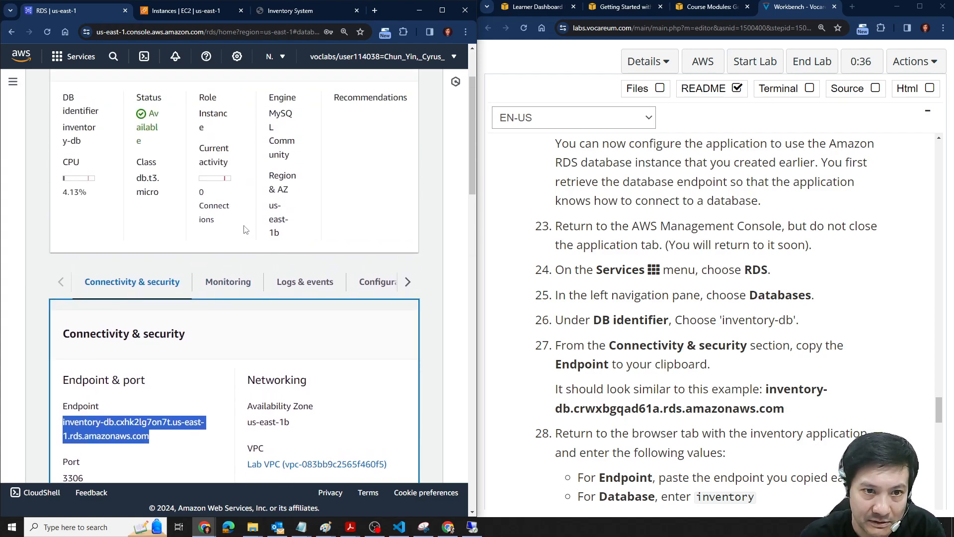
click(401, 287)
click(63, 283)
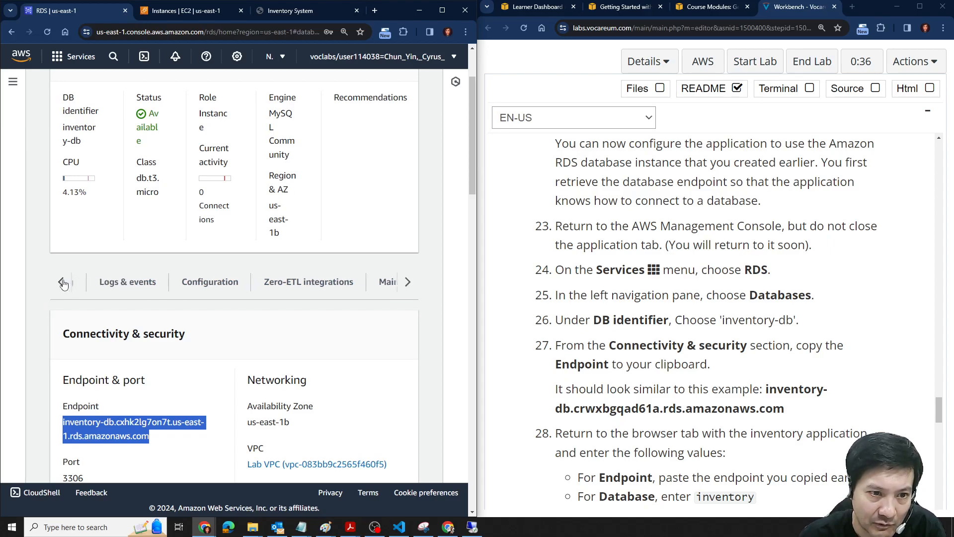
scroll(102, 280, down, 4)
click(73, 220)
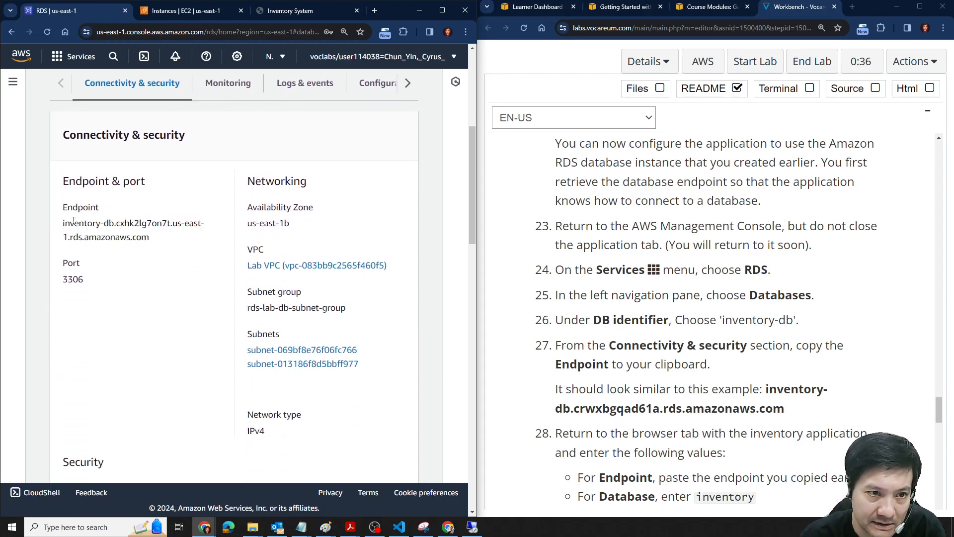
drag(65, 222, 42, 230)
click(163, 244)
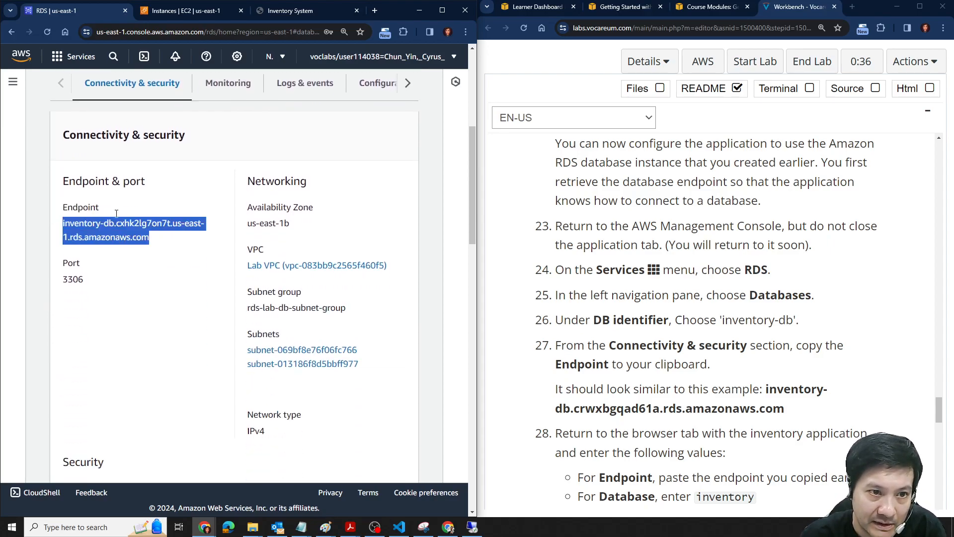
key(ctrl+c)
Return to the Inventory application's Settings page and paste the copied database endpoint as the Endpoint
click(201, 10)
click(291, 11)
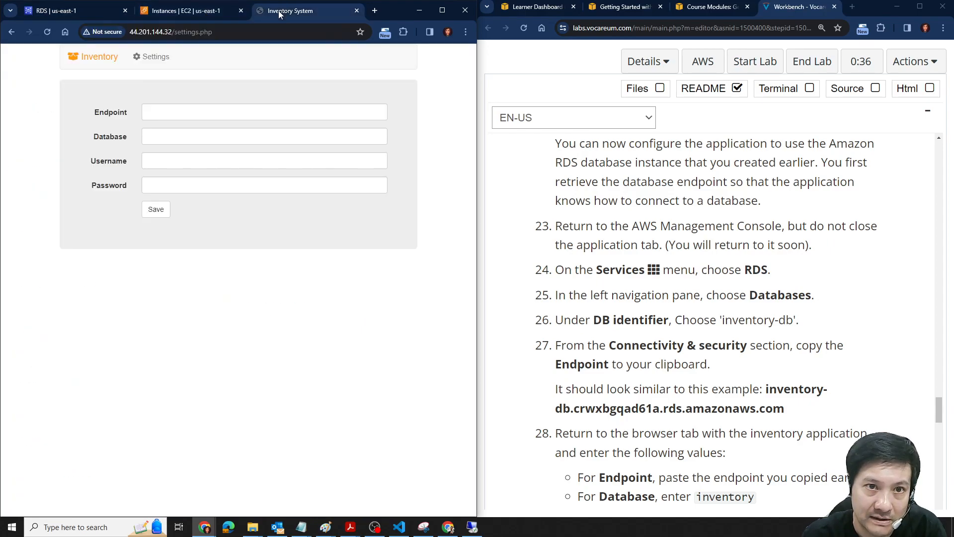
click(159, 113)
key(ctrl+v)
Set the Database to inventory and the Username to admin, copying both values from lab step 28
click(205, 137)
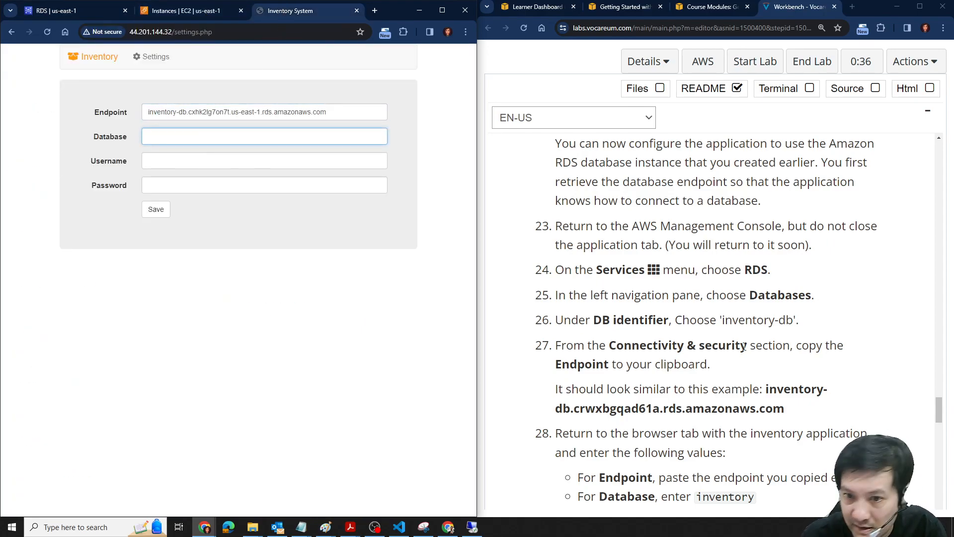
scroll(696, 412, down, 2)
double_click(728, 396)
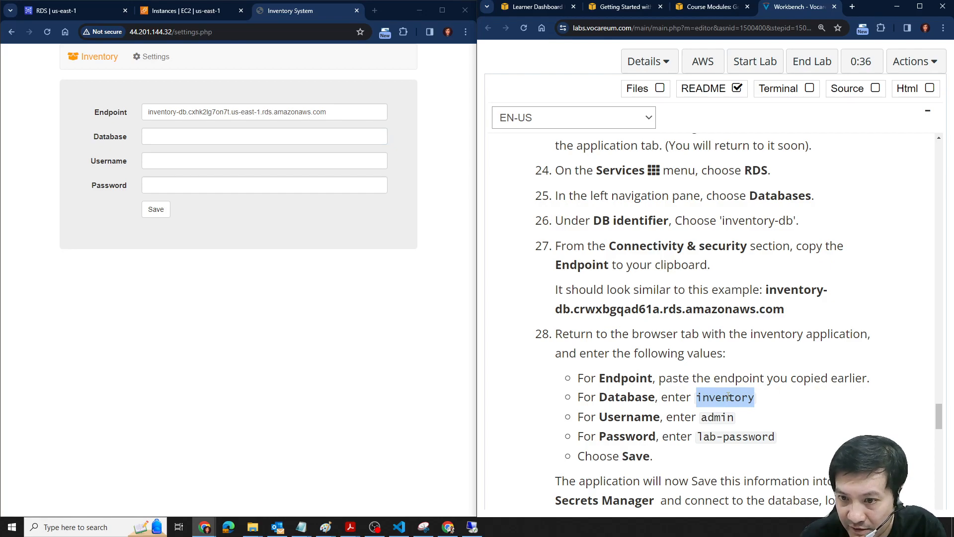
key(ctrl+c)
click(189, 136)
key(ctrl+v)
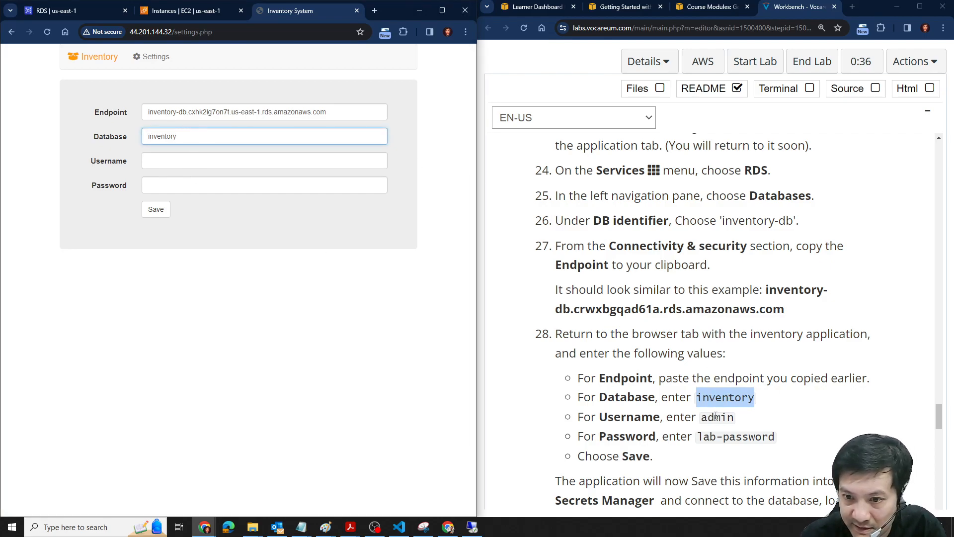
double_click(716, 416)
key(ctrl+c)
click(263, 163)
key(ctrl+v)
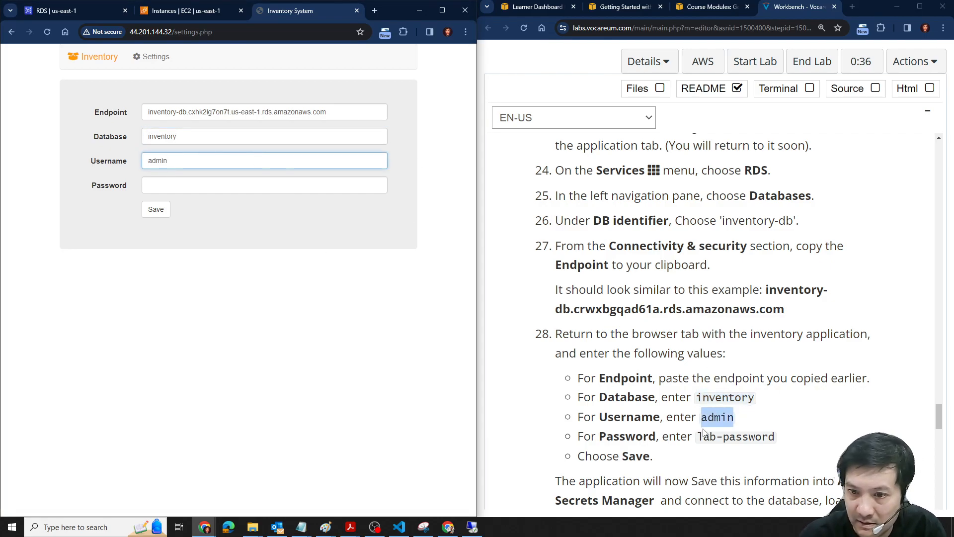
Enter the database password given in lab step 28 and save the Inventory application's connection settings
drag(697, 436, 775, 436)
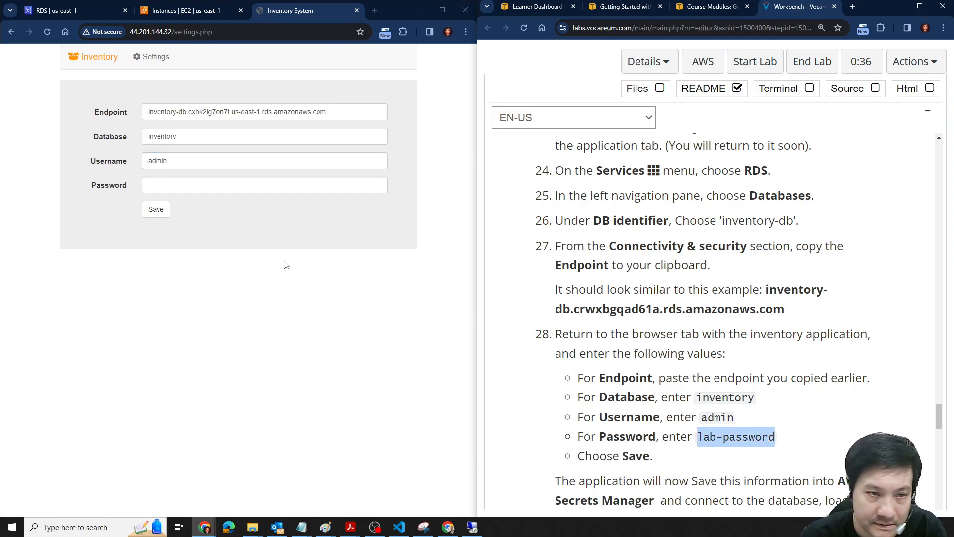
click(253, 190)
key(ctrl+v)
click(156, 209)
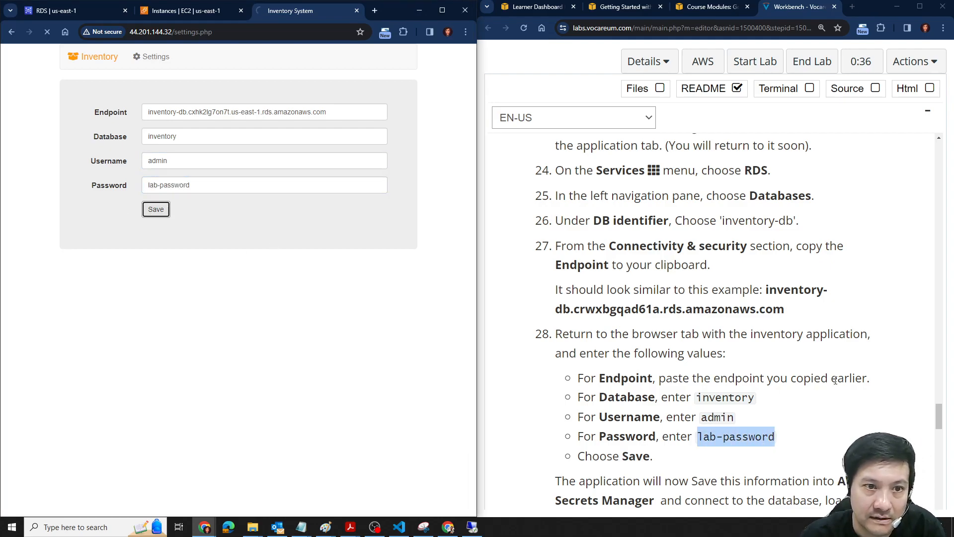
Review lab steps 23 to 30 on connecting the application to the database and managing inventory records
scroll(795, 313, down, 3)
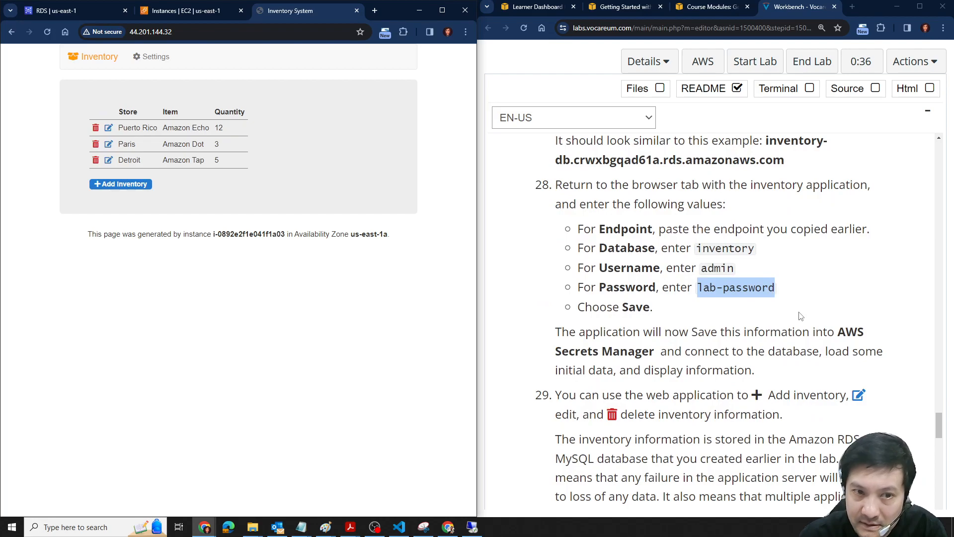
scroll(801, 316, down, 2)
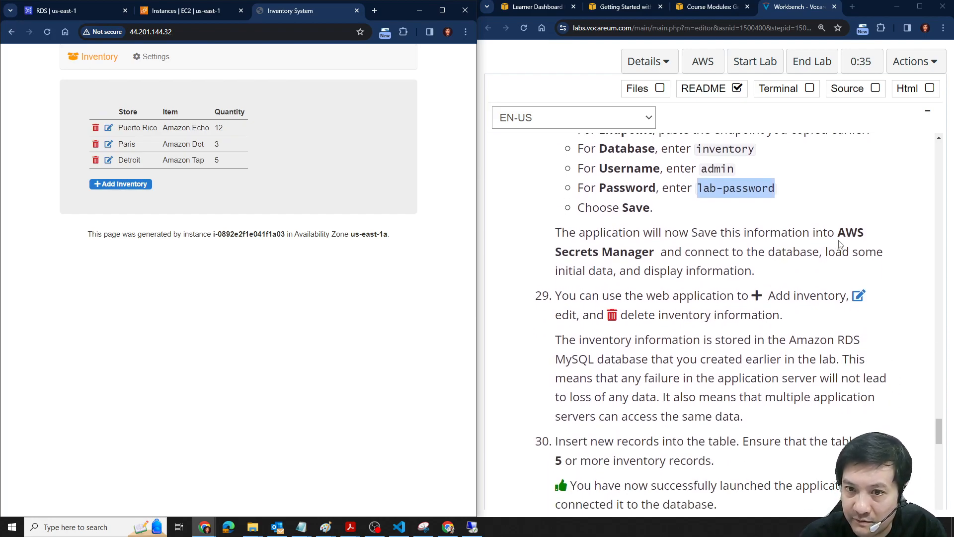
scroll(850, 361, up, 4)
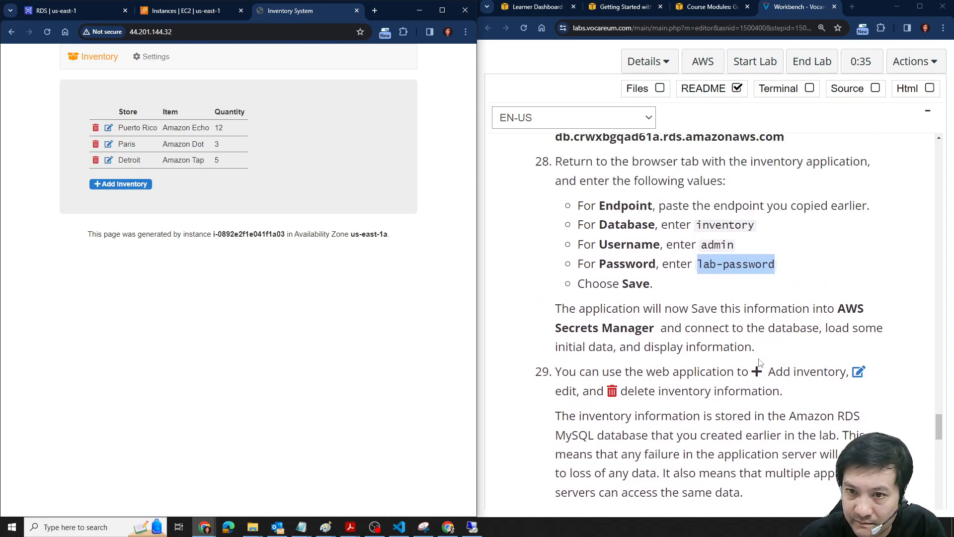
scroll(626, 362, up, 5)
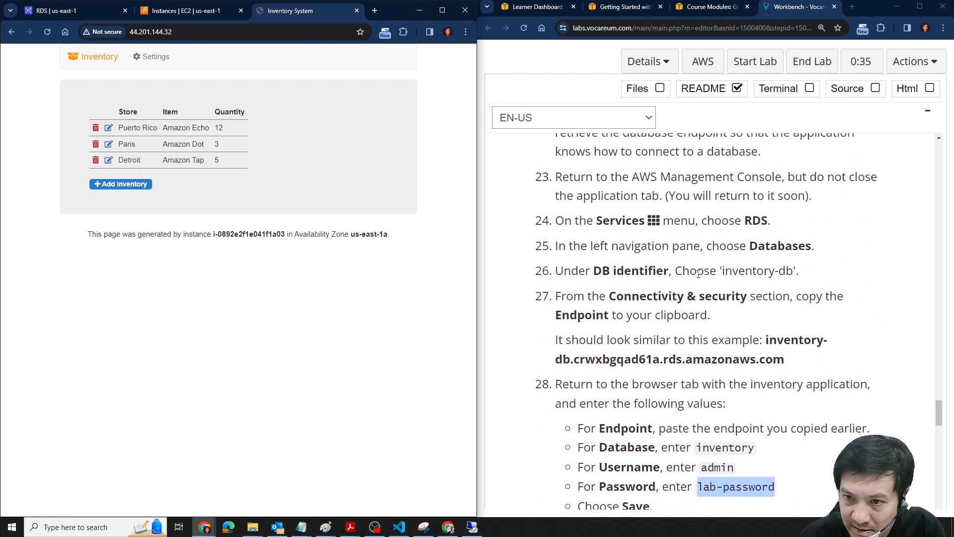
scroll(708, 310, up, 2)
scroll(708, 311, down, 5)
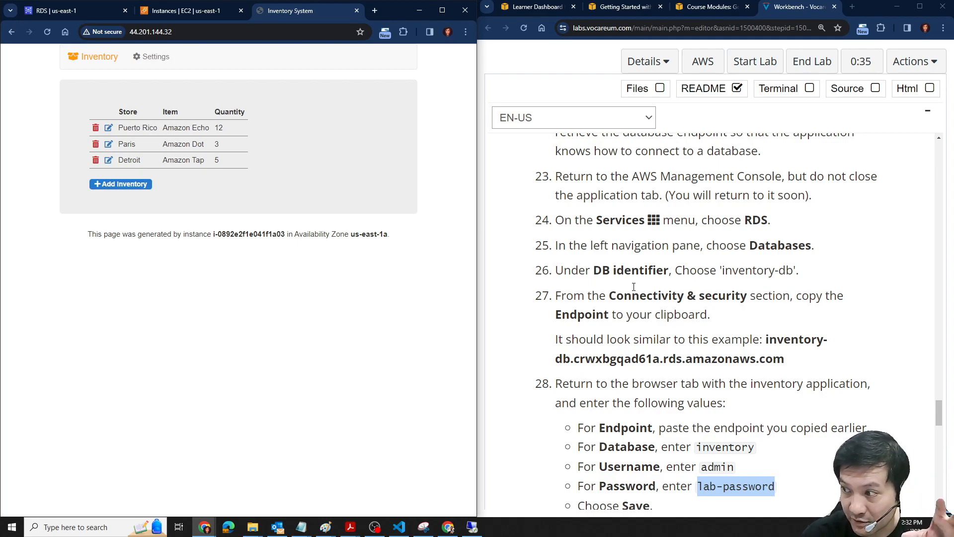
scroll(762, 326, down, 5)
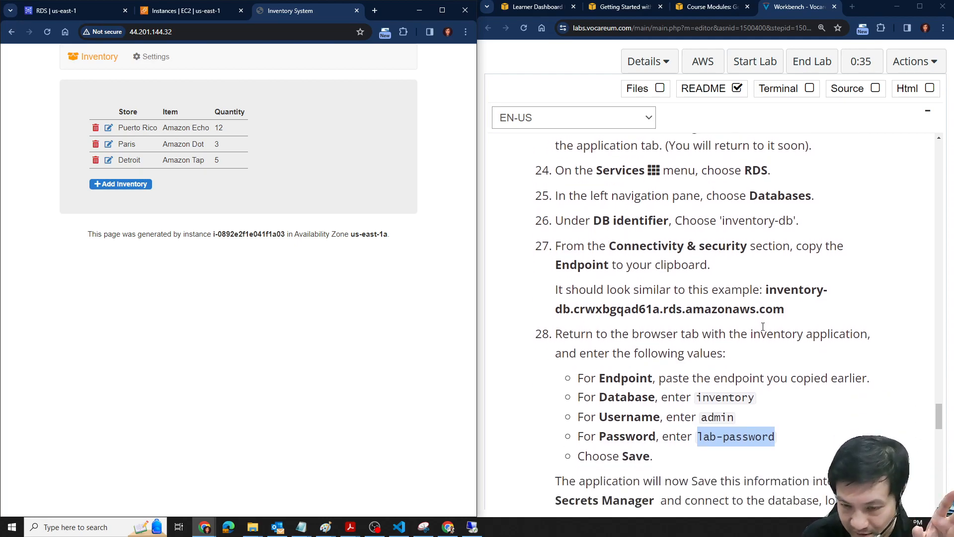
scroll(763, 326, down, 3)
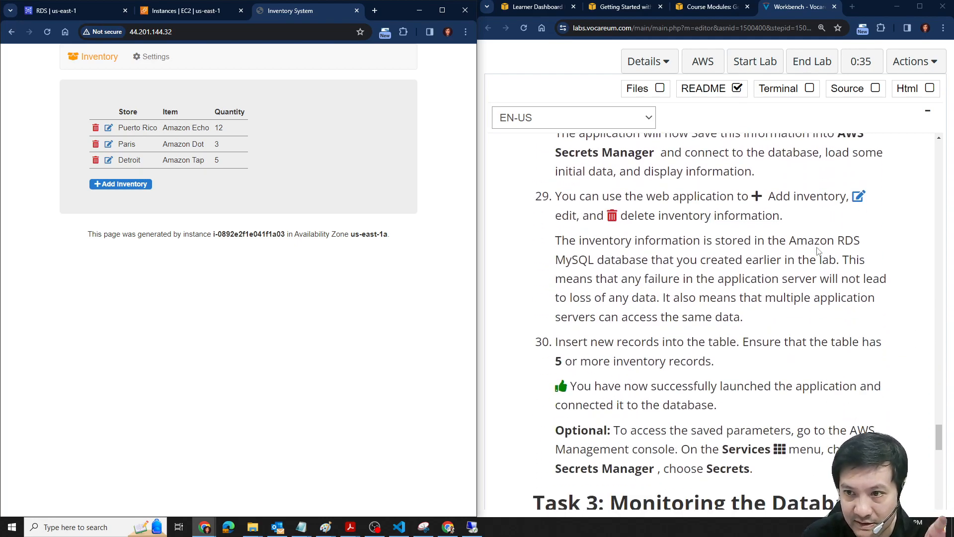
Add a trial inventory record with store demo, item demo and quantity 1, and delete that record
click(121, 184)
click(157, 145)
text(demo)
click(149, 155)
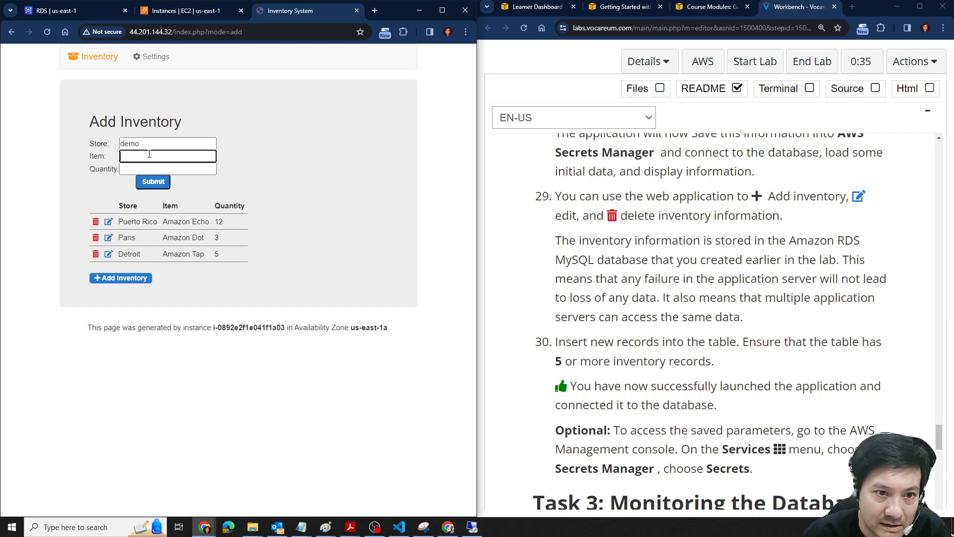
text(demo)
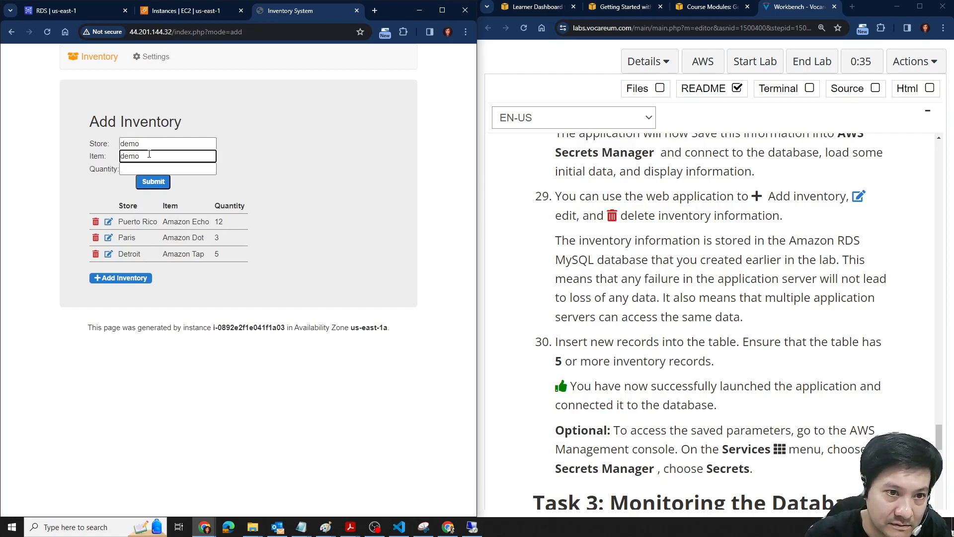
click(159, 169)
text(1)
click(157, 182)
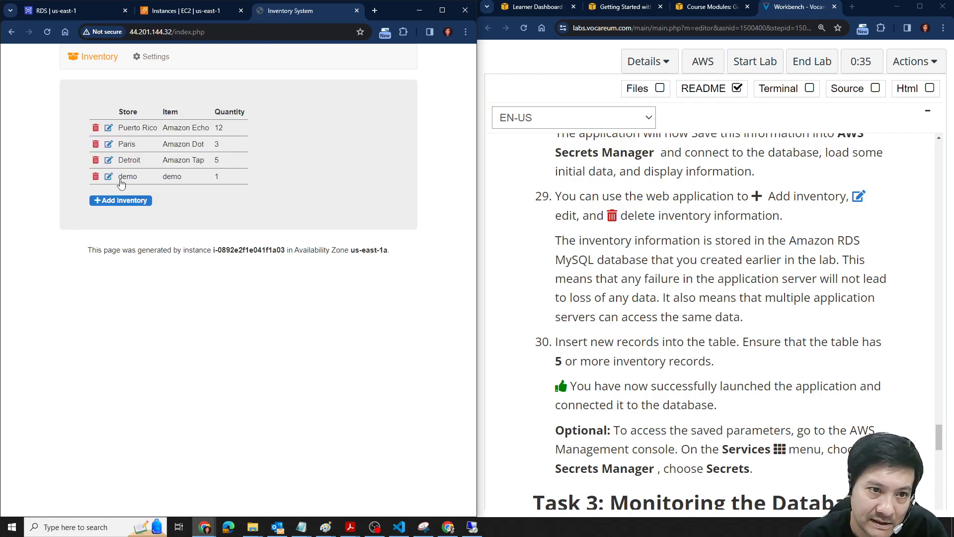
click(96, 178)
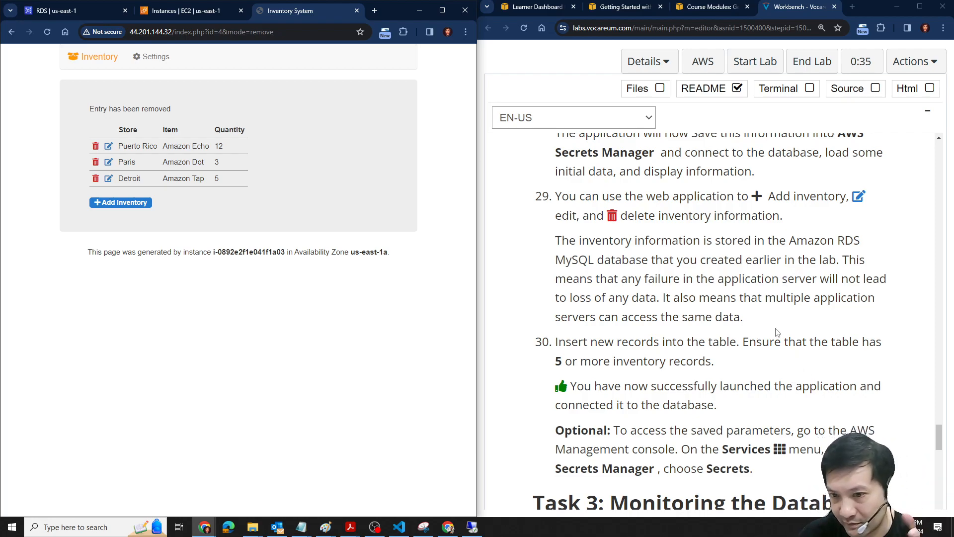
Read lab step 30, the optional Secrets Manager note and the introduction to Task 3 on monitoring the database instance
scroll(742, 369, down, 2)
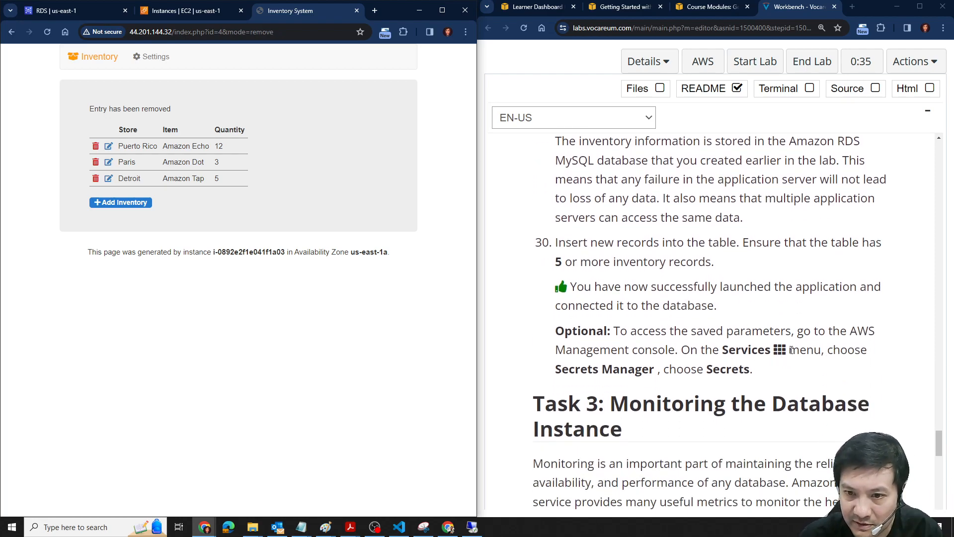
drag(568, 334, 762, 381)
click(639, 372)
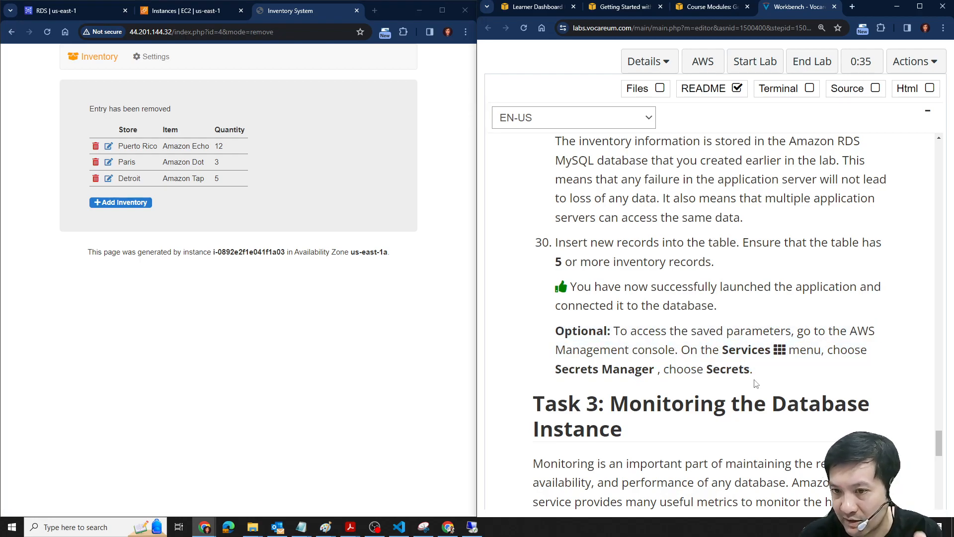
scroll(780, 387, up, 4)
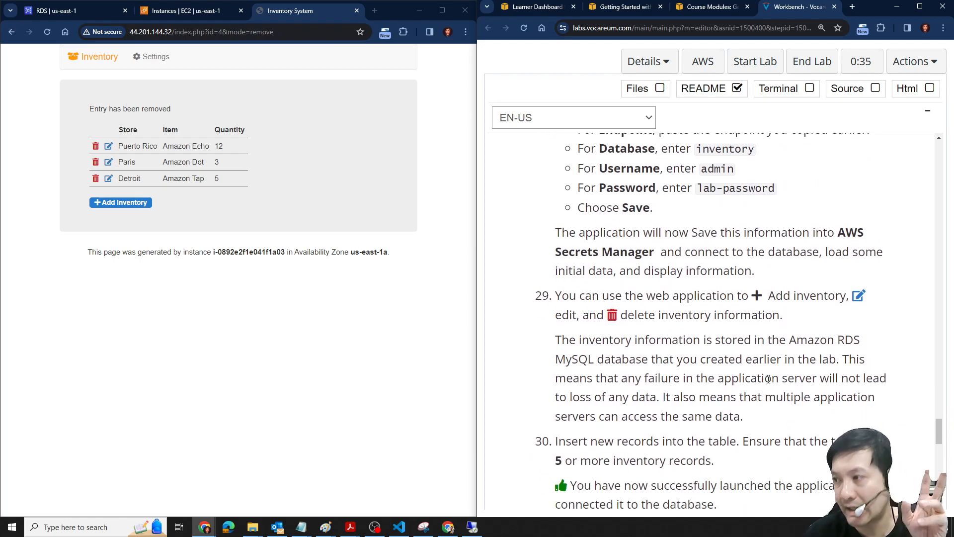
scroll(711, 353, down, 4)
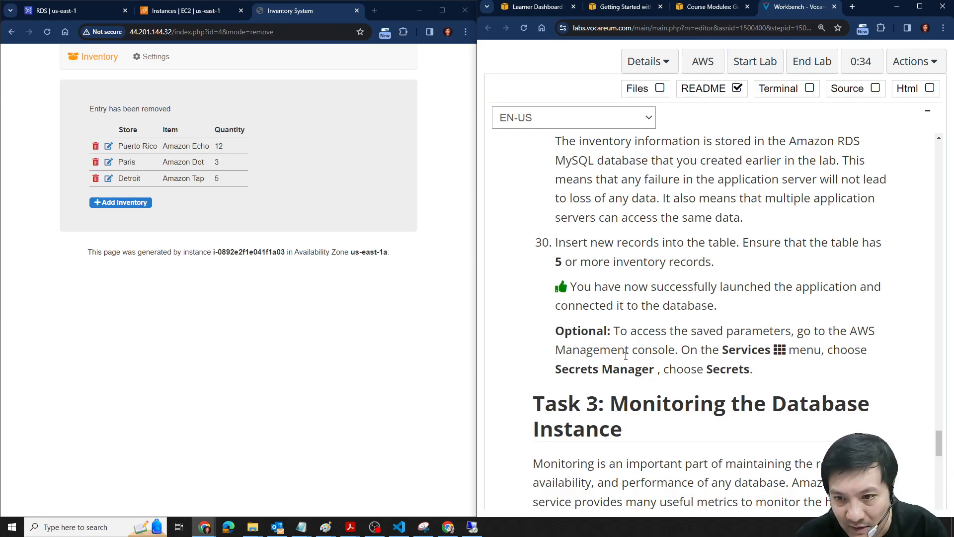
scroll(626, 355, down, 3)
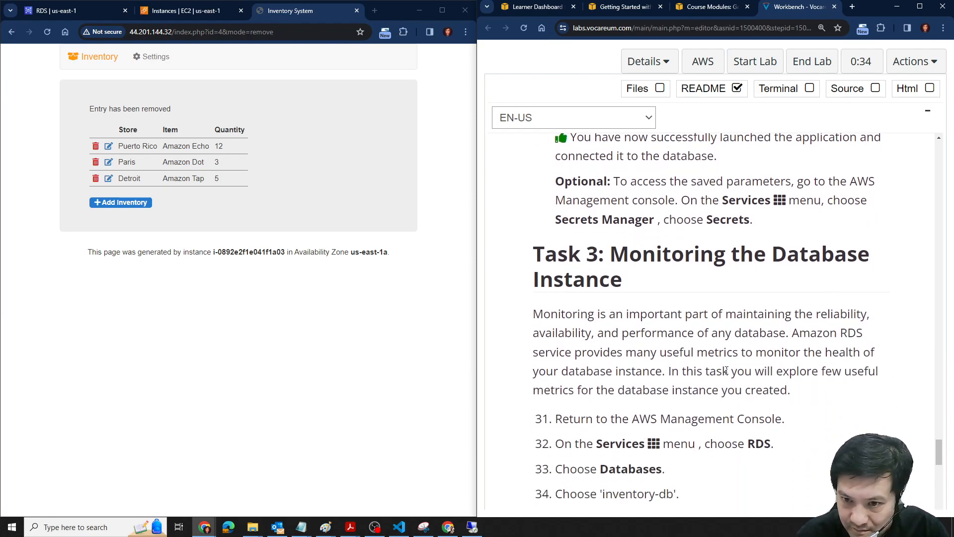
Review lab step 30, the Secrets Manager note and Task 3 steps 31 to 36 on monitoring the database instance
scroll(726, 370, down, 1)
scroll(751, 377, up, 7)
scroll(751, 377, up, 3)
scroll(742, 323, down, 7)
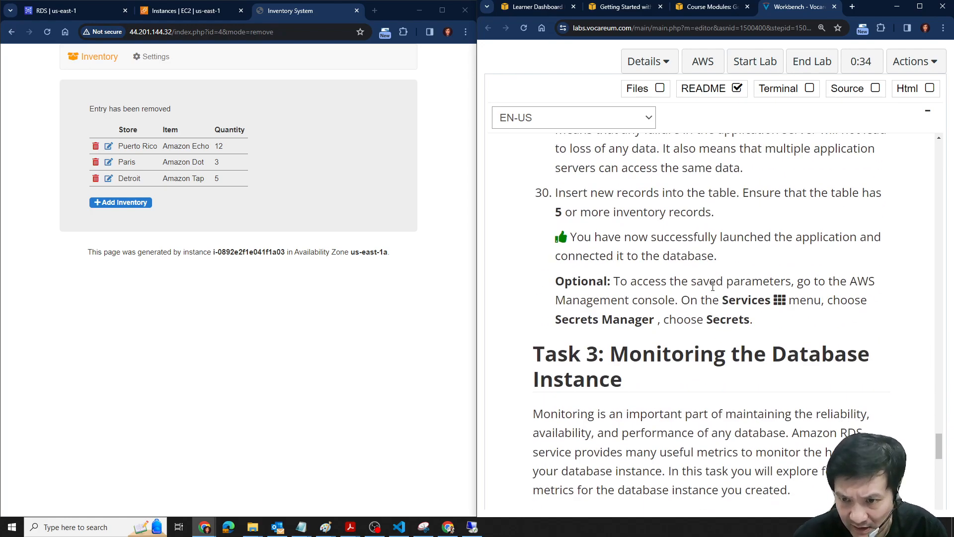
scroll(771, 365, down, 3)
scroll(760, 365, up, 2)
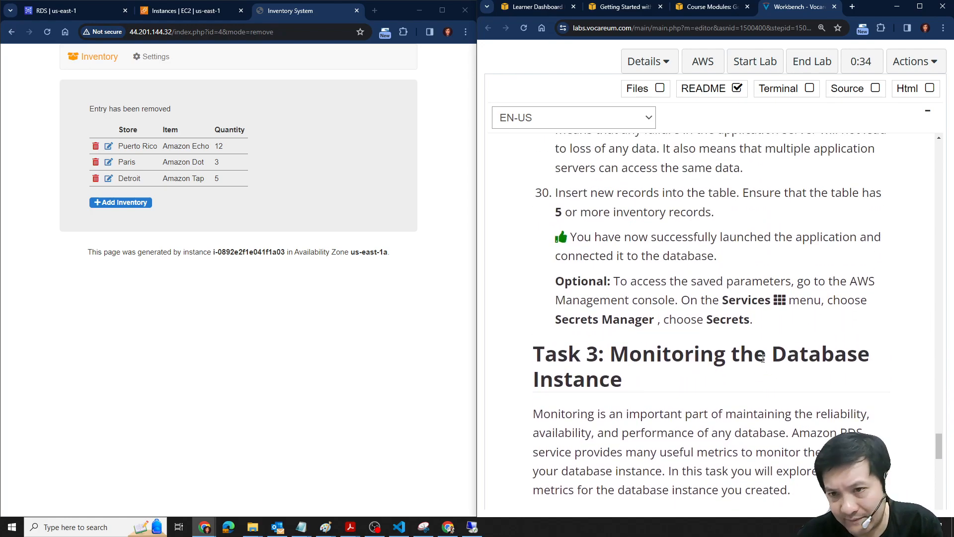
scroll(758, 338, down, 3)
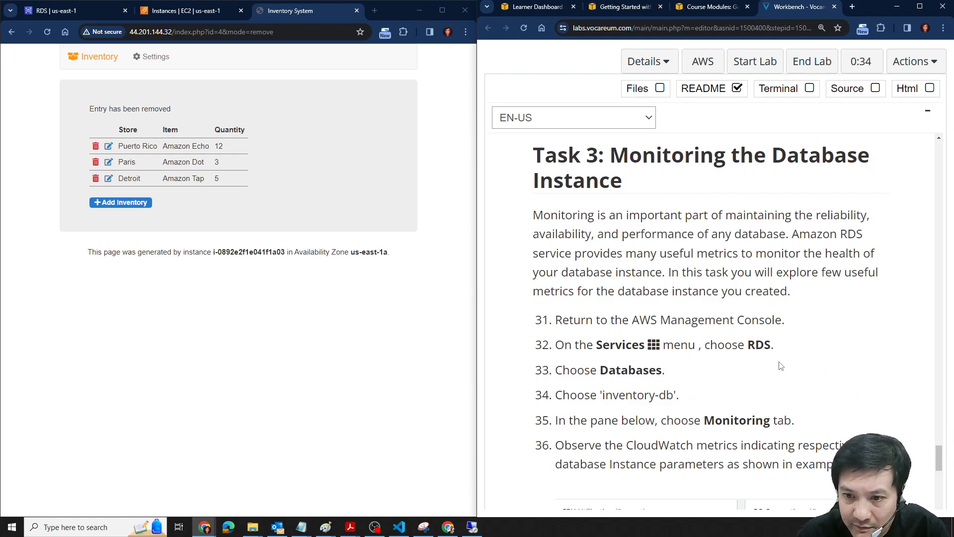
scroll(780, 366, down, 1)
Open the CloudWatch monitoring metrics of inventory-db in the RDS console and look through the available period options
click(183, 11)
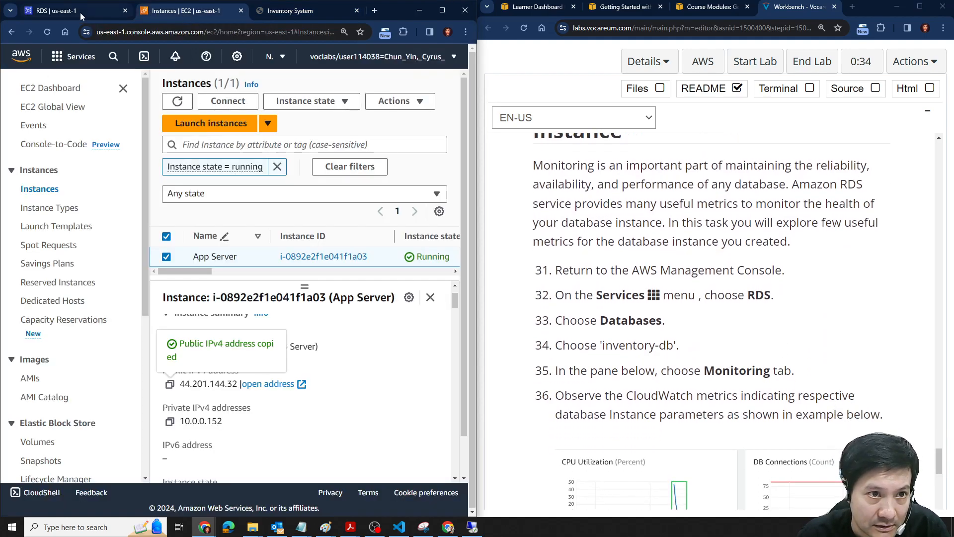
click(79, 13)
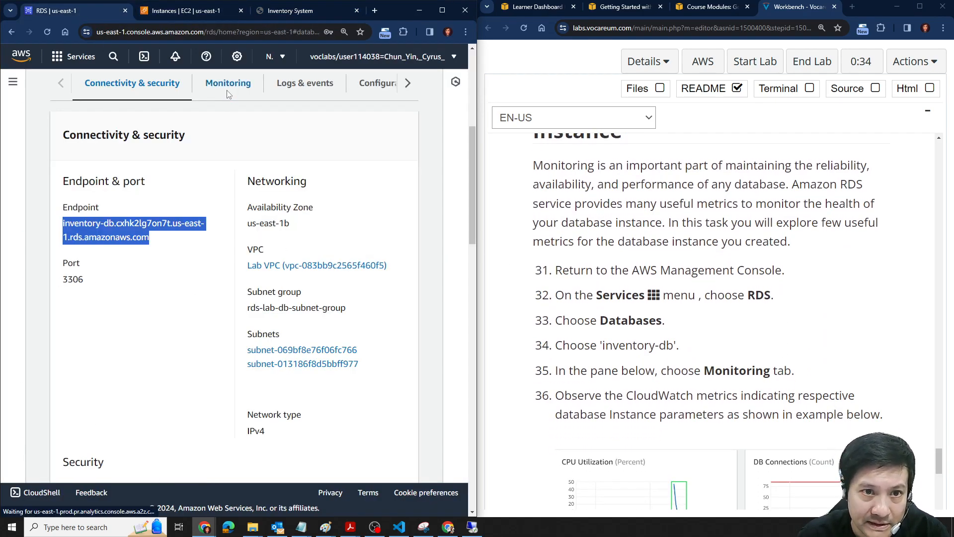
click(228, 84)
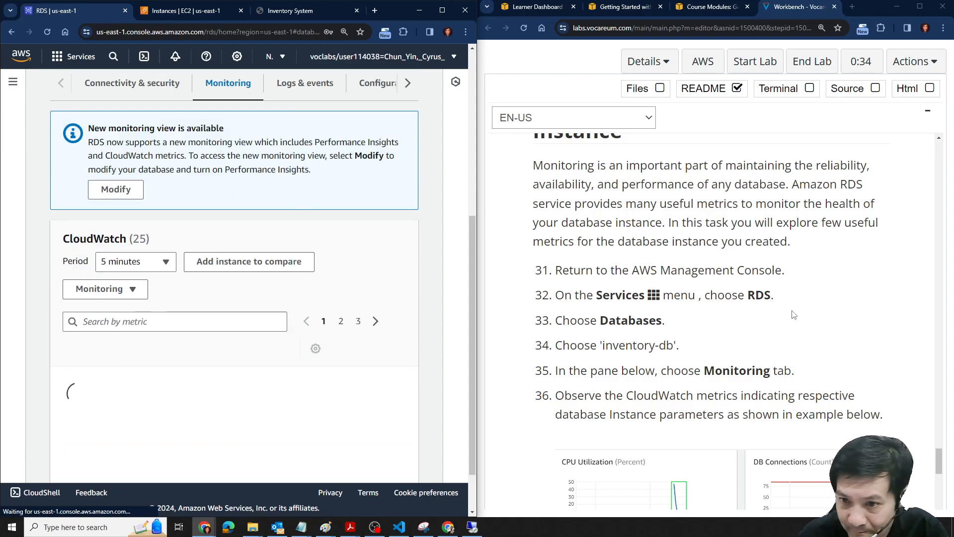
scroll(796, 313, down, 3)
scroll(425, 217, down, 1)
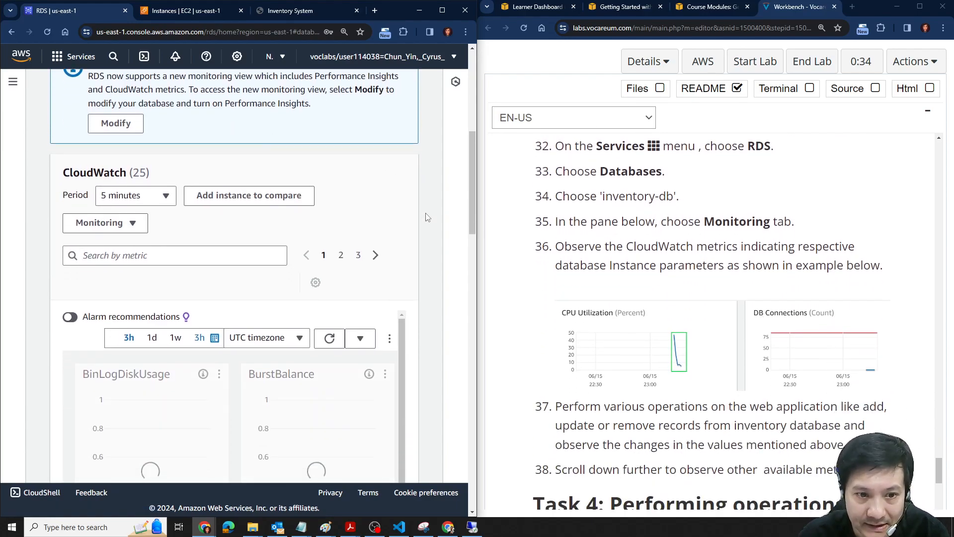
scroll(426, 217, down, 2)
click(161, 122)
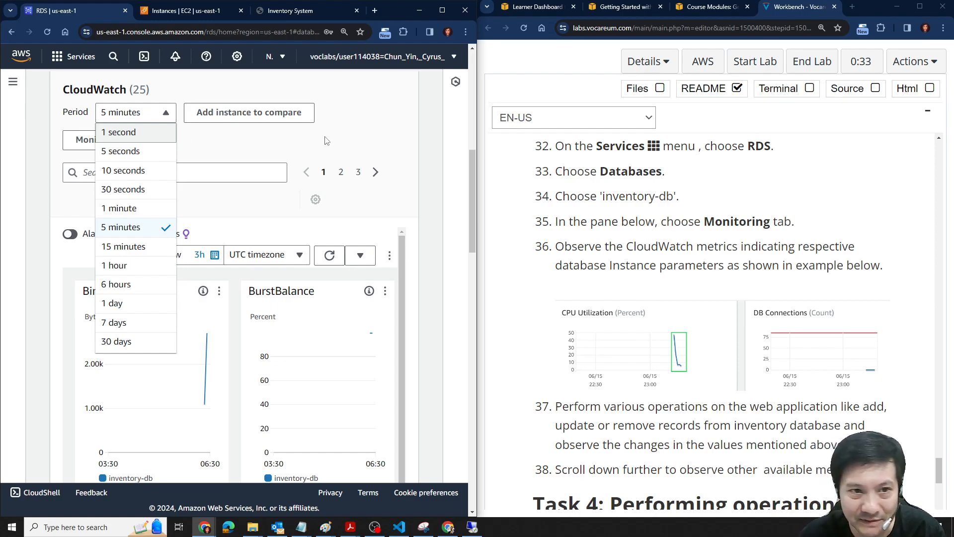
click(388, 138)
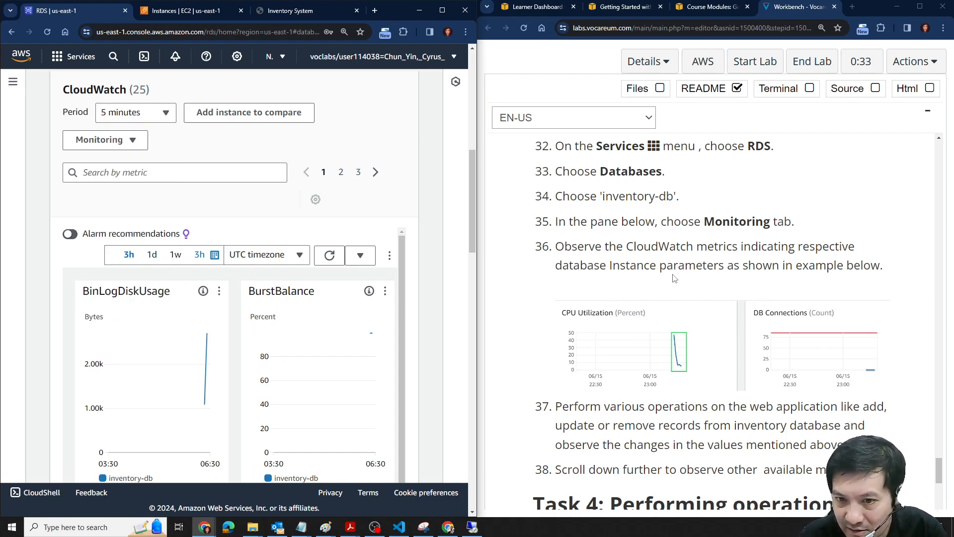
Find the CPUUtilization chart among the inventory-db metrics, enlarge it for inspection and close the enlarged view
scroll(773, 228, down, 1)
scroll(298, 325, down, 1)
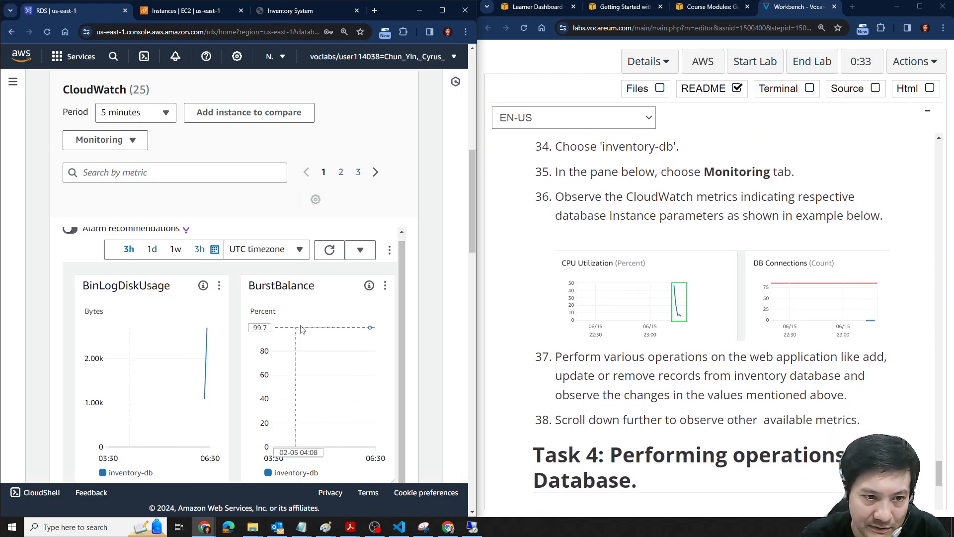
scroll(298, 326, down, 6)
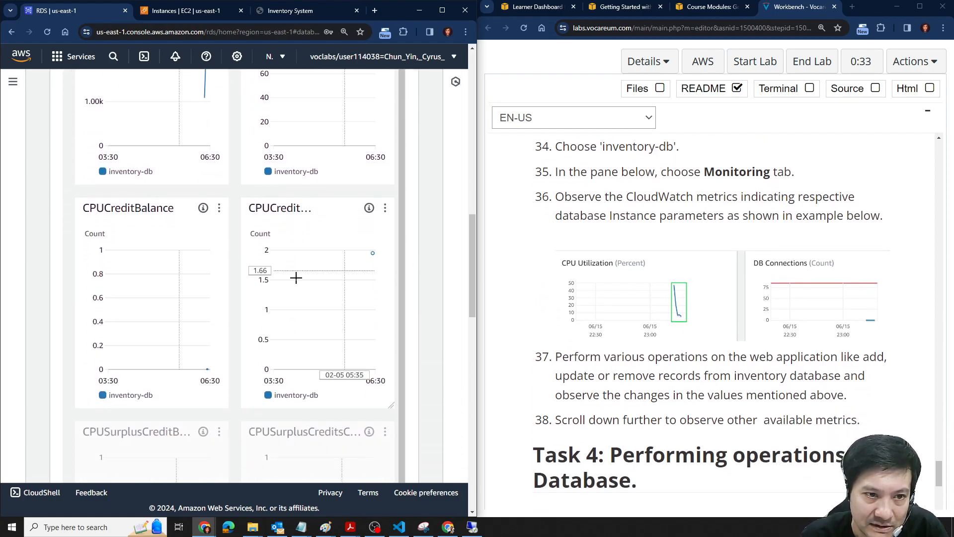
scroll(323, 250, down, 5)
scroll(323, 250, down, 6)
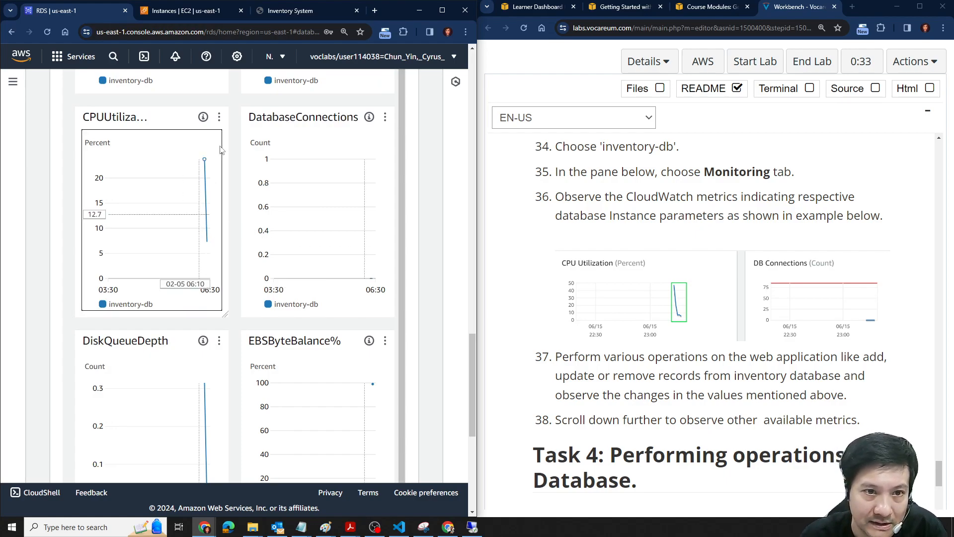
click(220, 119)
click(232, 137)
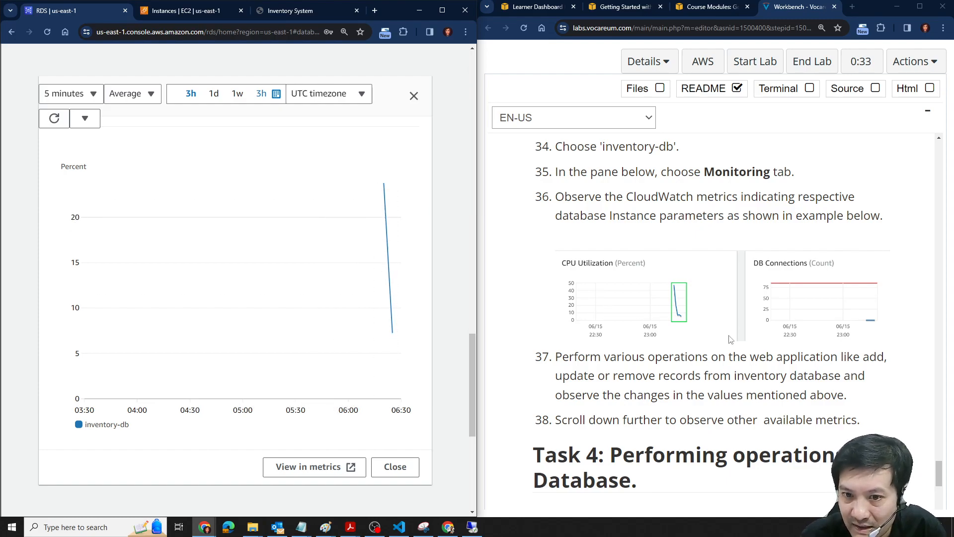
click(414, 95)
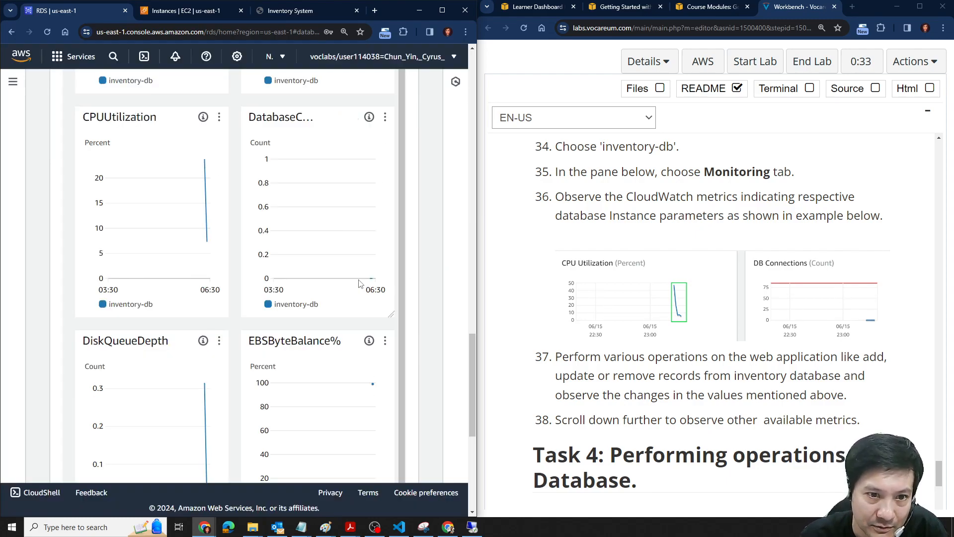
Enlarge the DatabaseConnections chart of inventory-db, inspect its latest data points and close the enlarged view
scroll(427, 281, down, 5)
scroll(430, 284, up, 7)
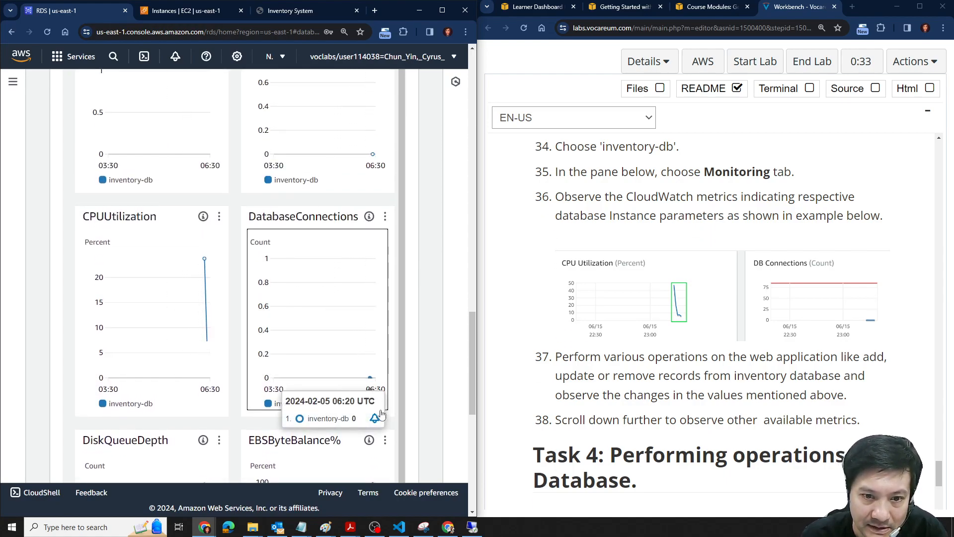
click(385, 216)
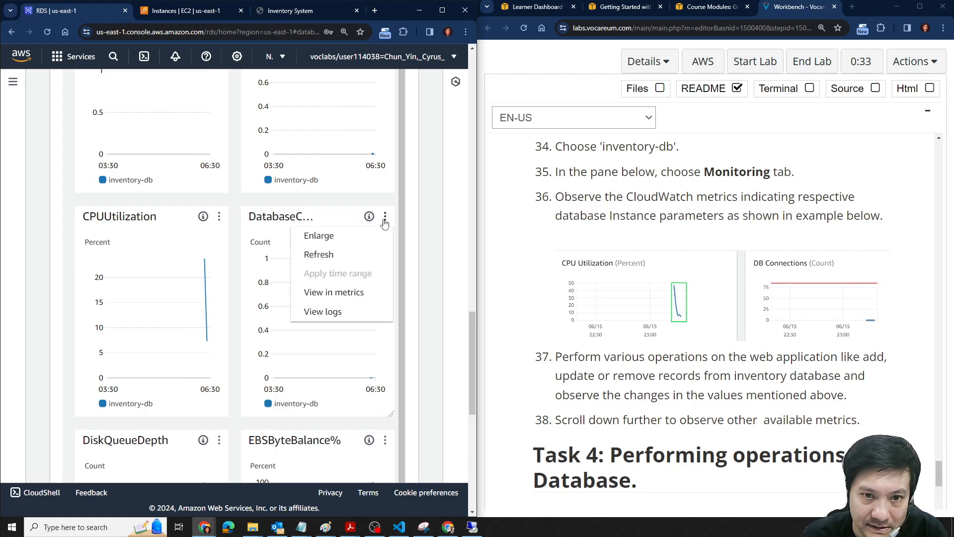
click(345, 242)
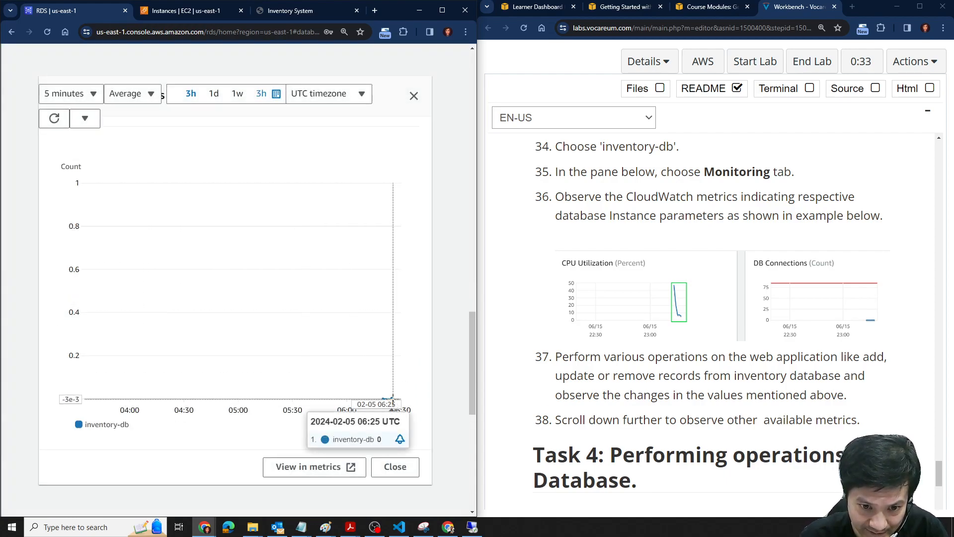
click(414, 95)
Read the Task 4 lab steps on database operations and open the list of actions available for inventory-db
scroll(793, 334, down, 4)
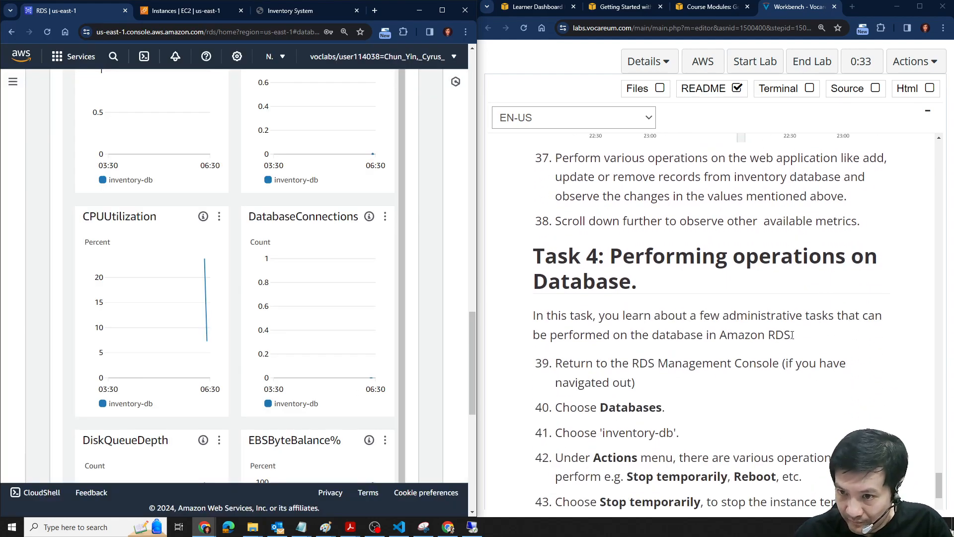
scroll(730, 310, down, 2)
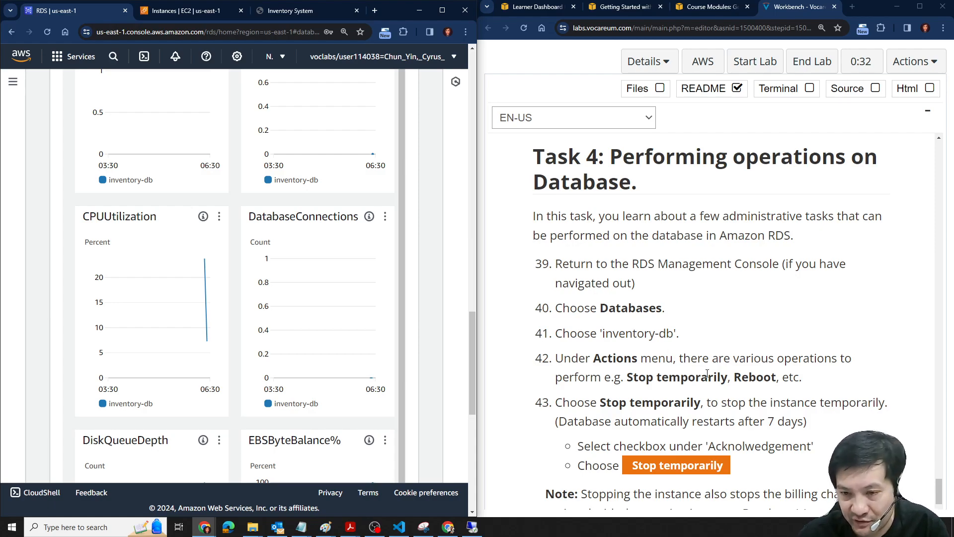
scroll(433, 238, up, 10)
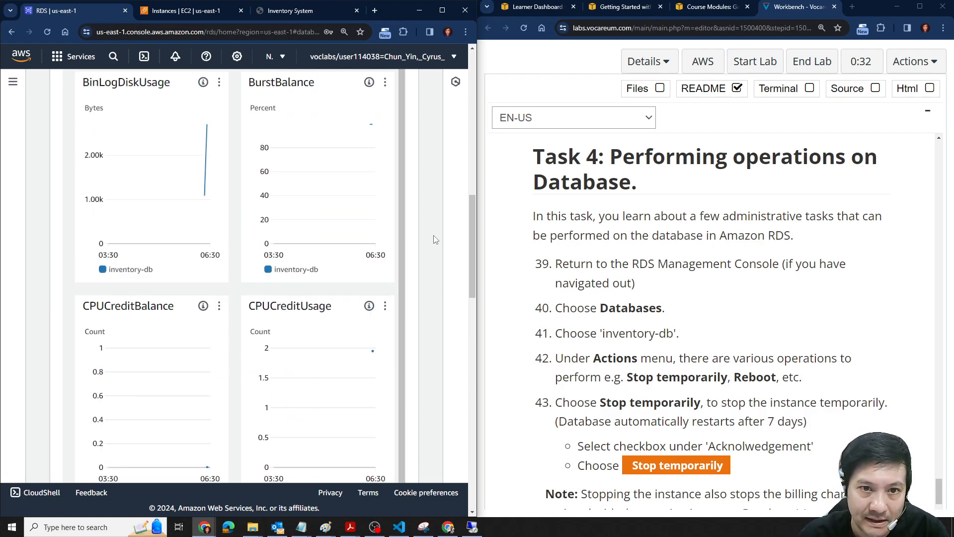
scroll(434, 237, up, 5)
click(407, 109)
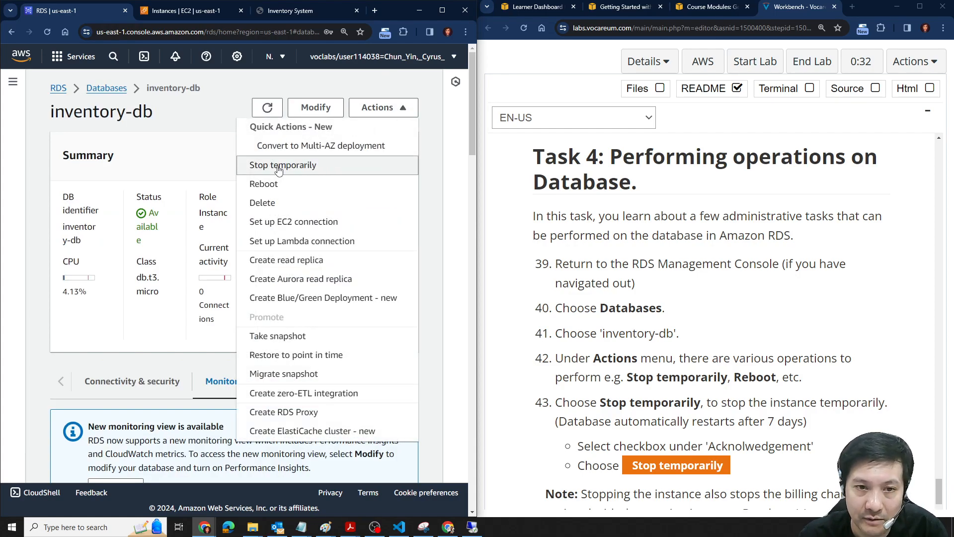
scroll(714, 270, down, 3)
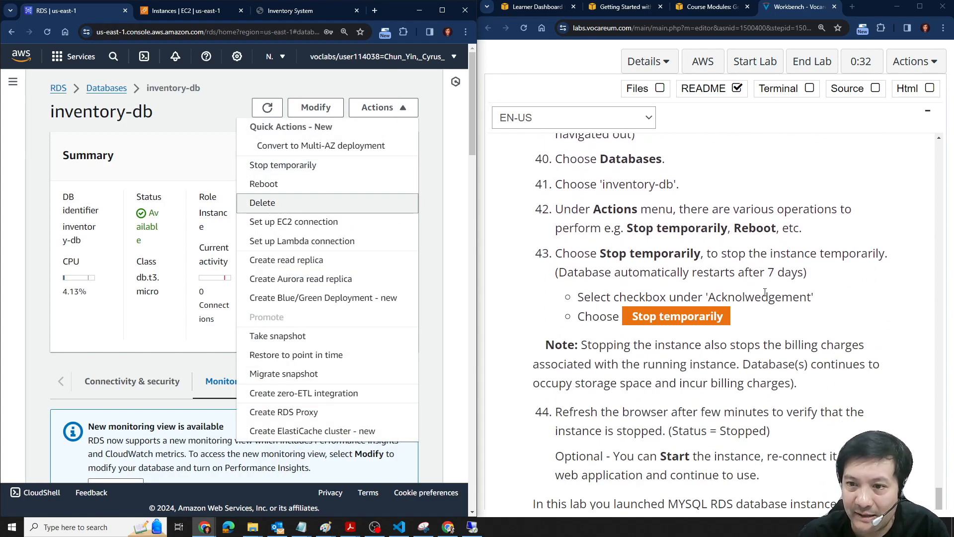
drag(560, 272, 803, 273)
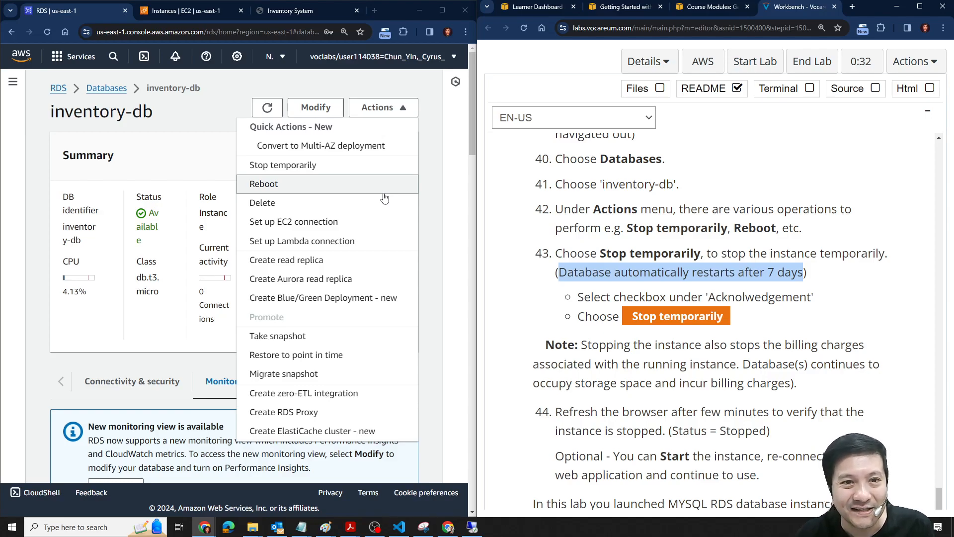
Stop inventory-db temporarily, acknowledging the automatic restart after 7 days and leaving the optional snapshot unselected
click(306, 172)
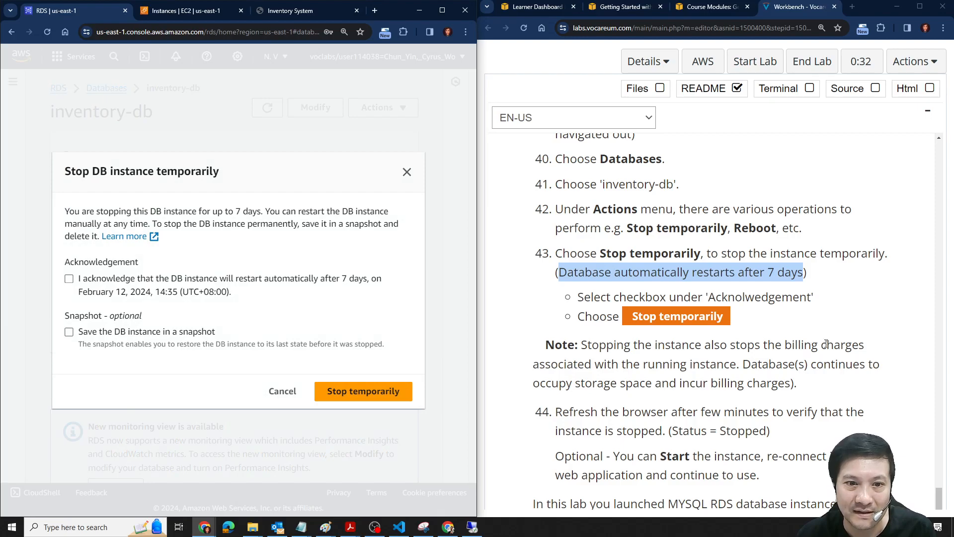
scroll(756, 339, down, 3)
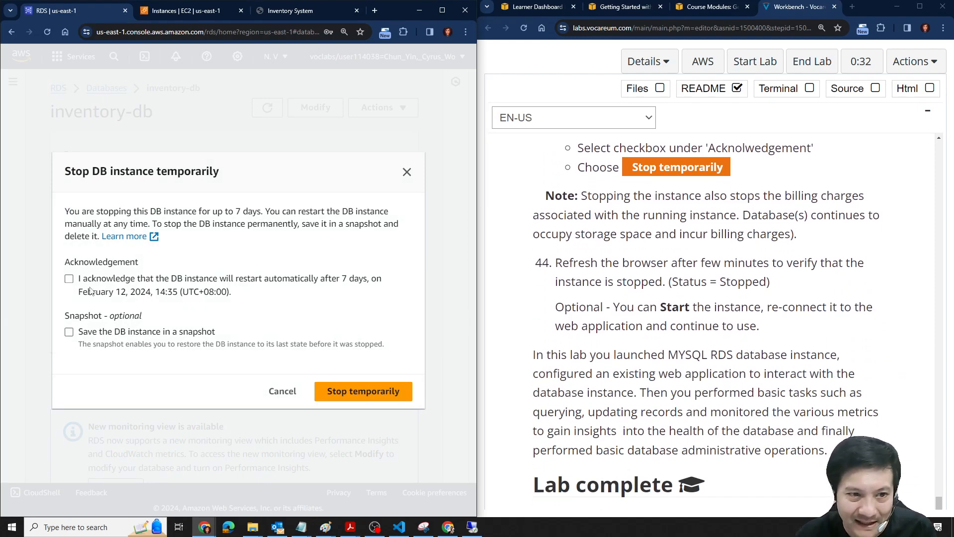
click(69, 279)
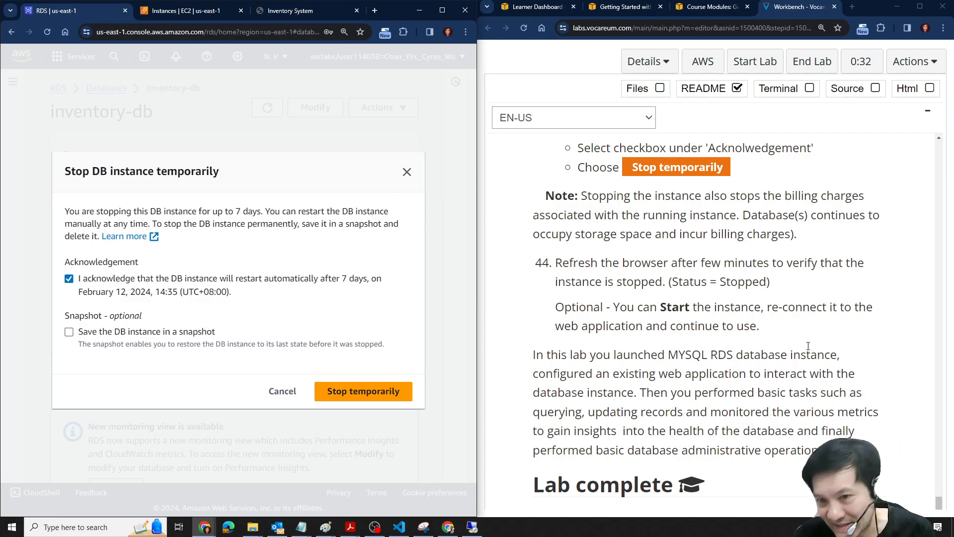
scroll(810, 338, down, 2)
scroll(809, 323, up, 3)
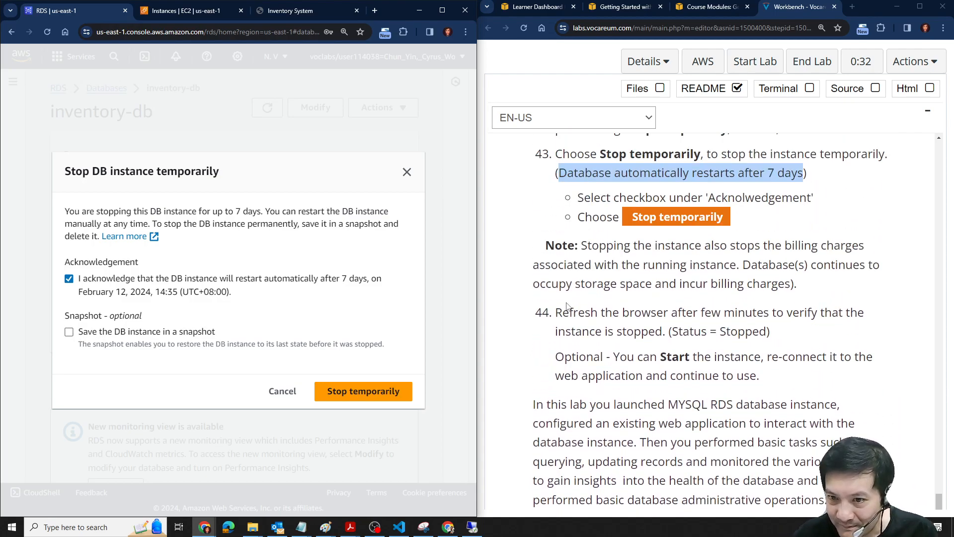
scroll(804, 300, down, 2)
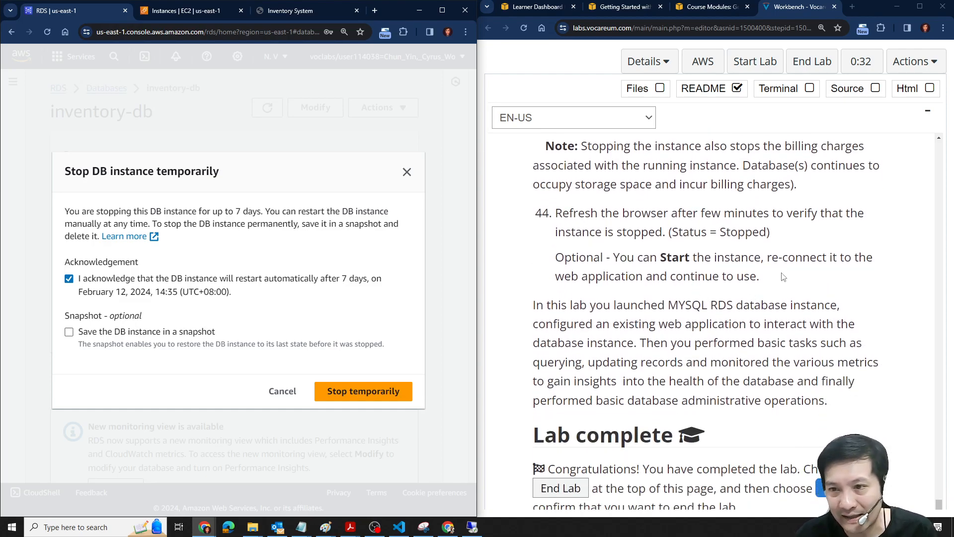
scroll(705, 318, down, 2)
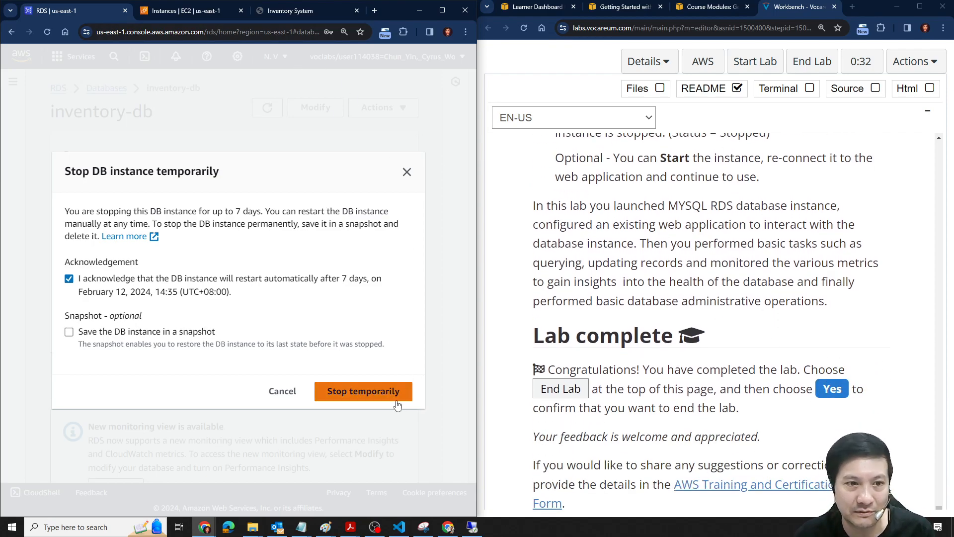
click(360, 392)
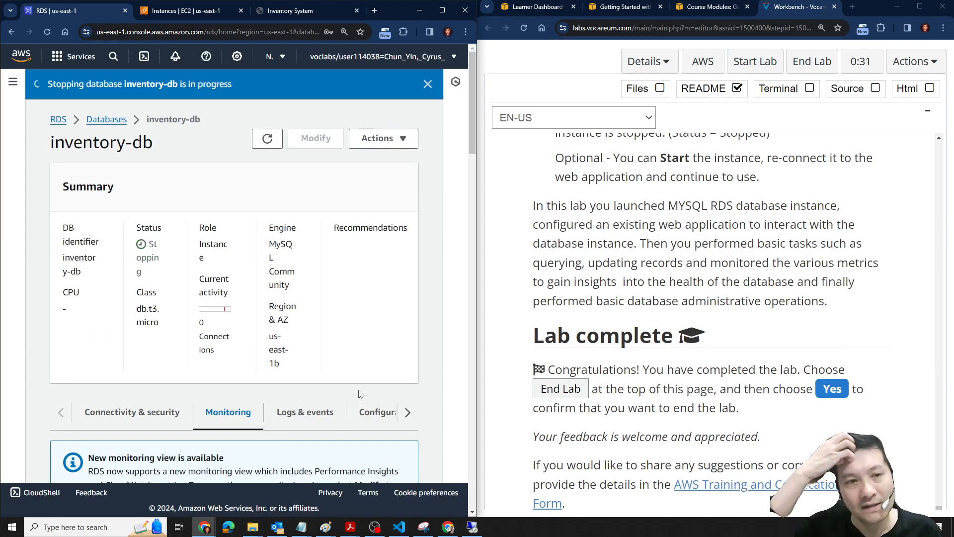
Refresh the inventory-db details and check its status, also looking at the Inventory application and the App Server instance
click(268, 140)
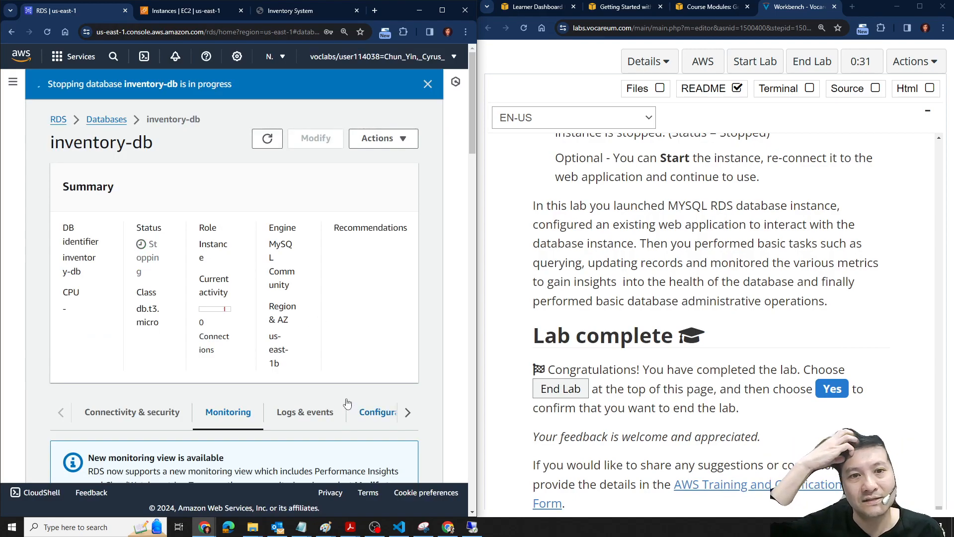
click(310, 10)
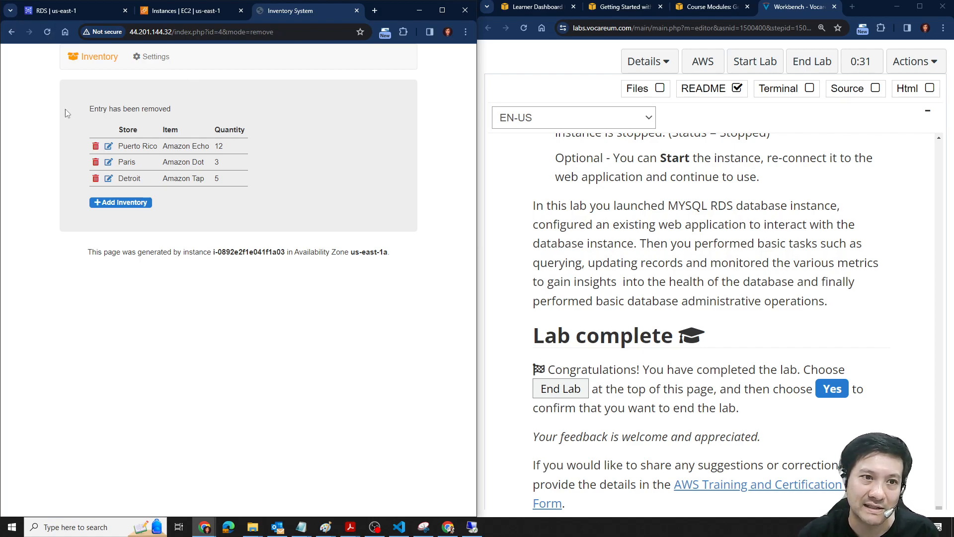
click(190, 4)
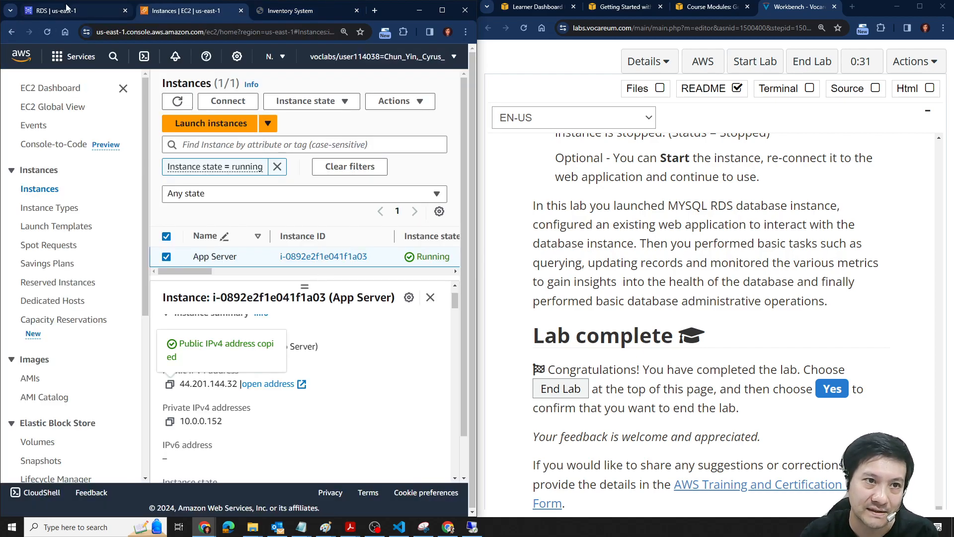
click(75, 10)
scroll(432, 338, down, 5)
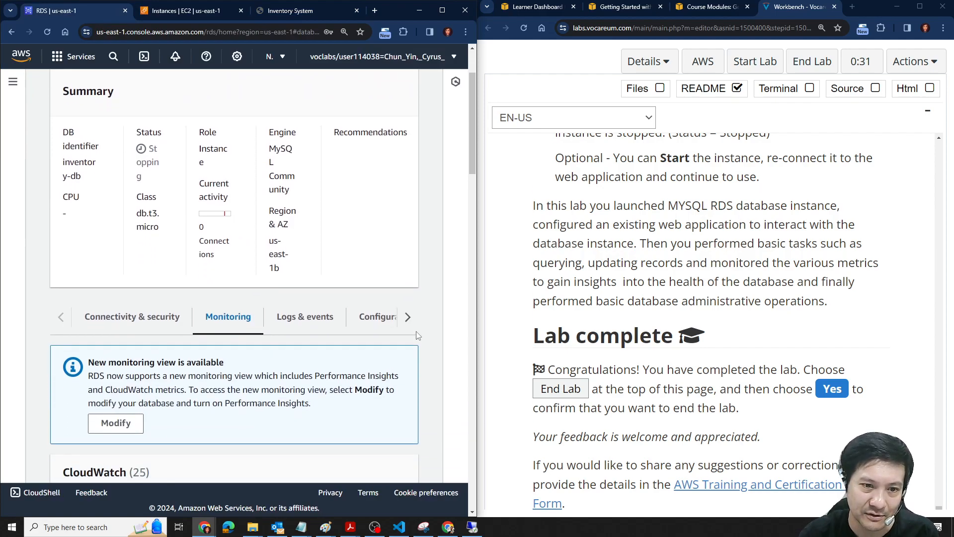
scroll(142, 255, up, 5)
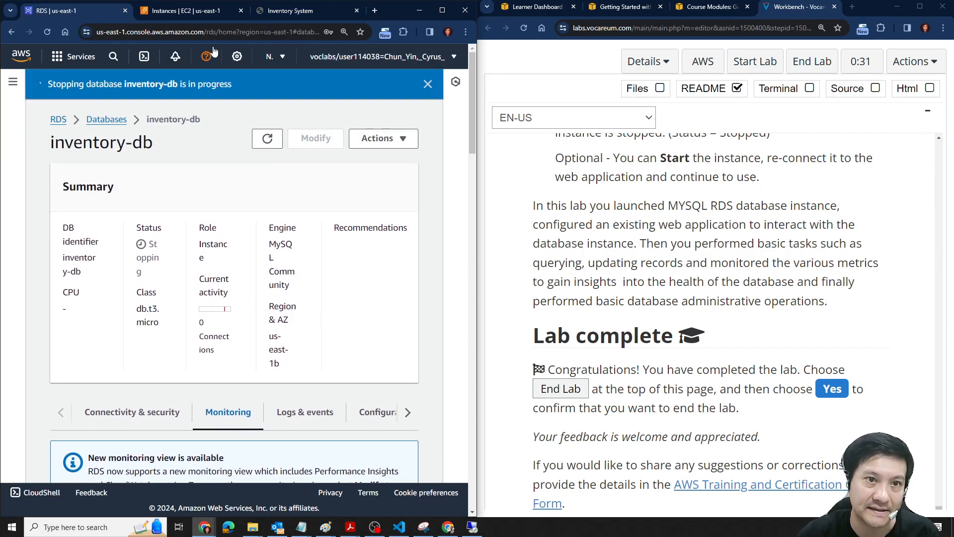
Review the Inventory application page, the App Server instance and the inventory-db summary
click(271, 12)
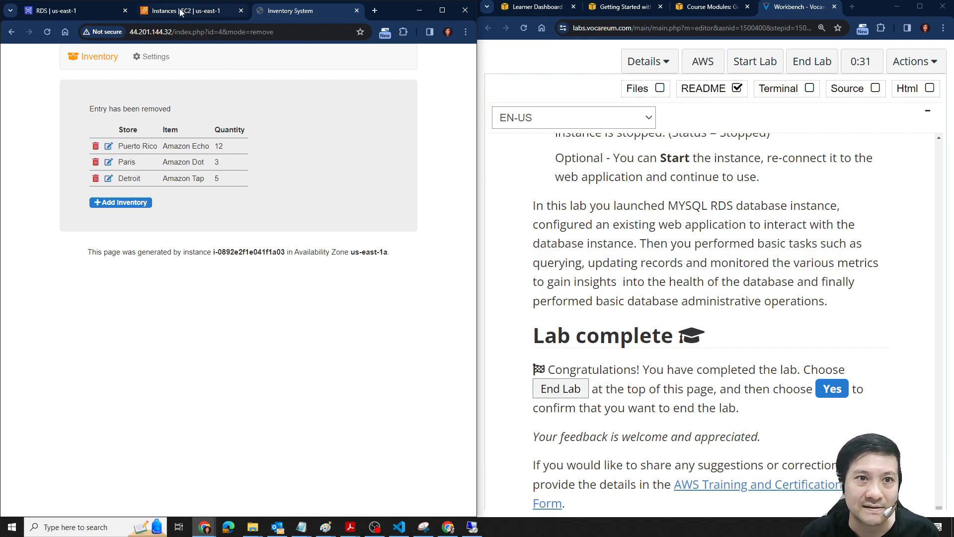
click(162, 10)
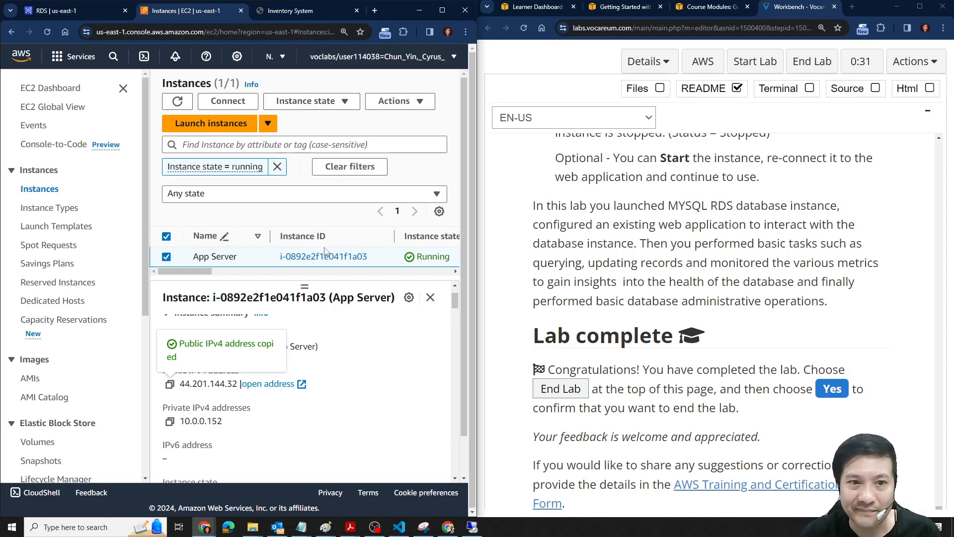
click(71, 10)
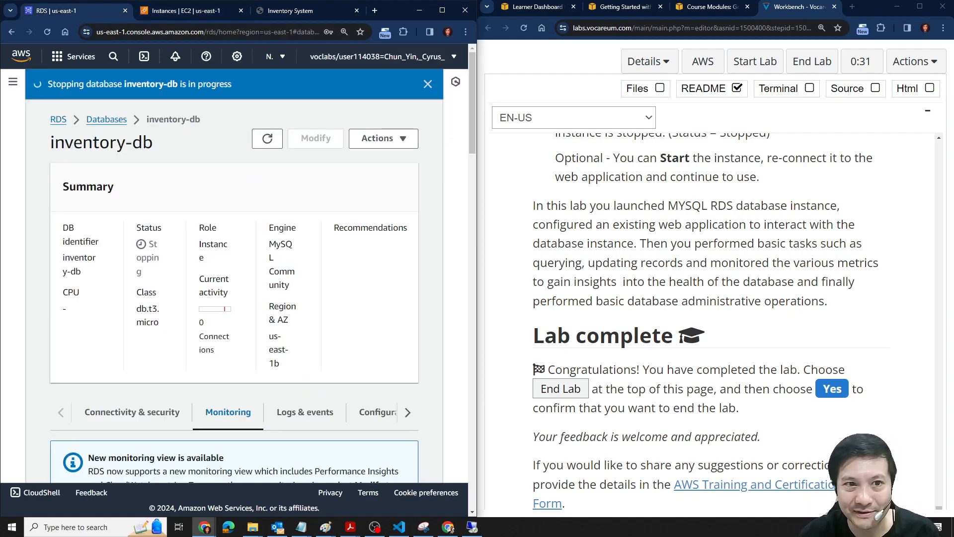
scroll(233, 273, down, 1)
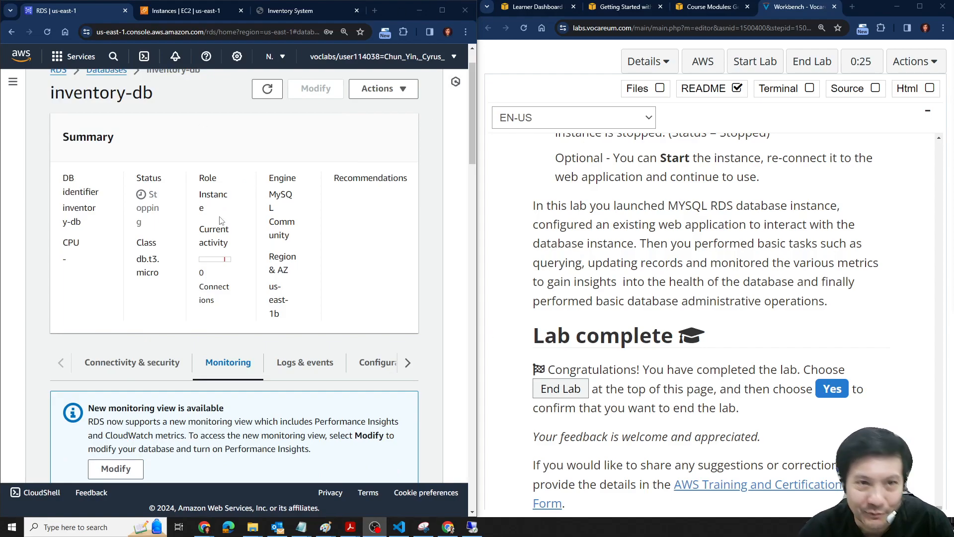
Reload the Inventory application page to test its database connection, checking the inventory-db details while it loads
click(283, 14)
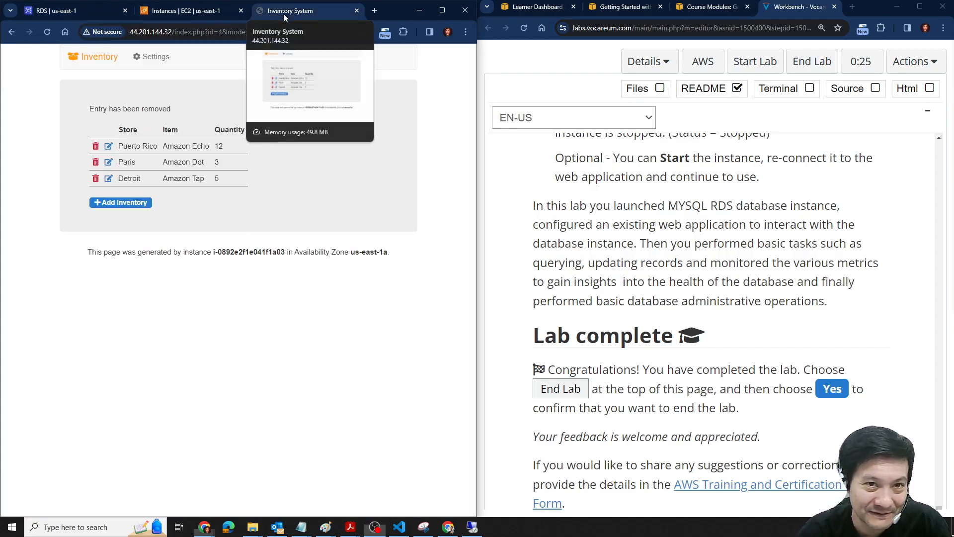
click(46, 32)
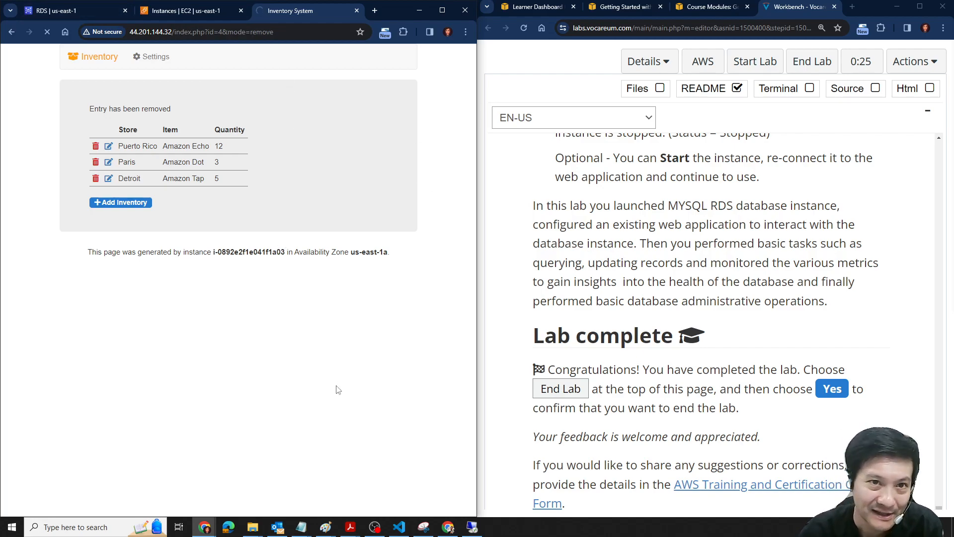
click(95, 9)
scroll(174, 281, down, 10)
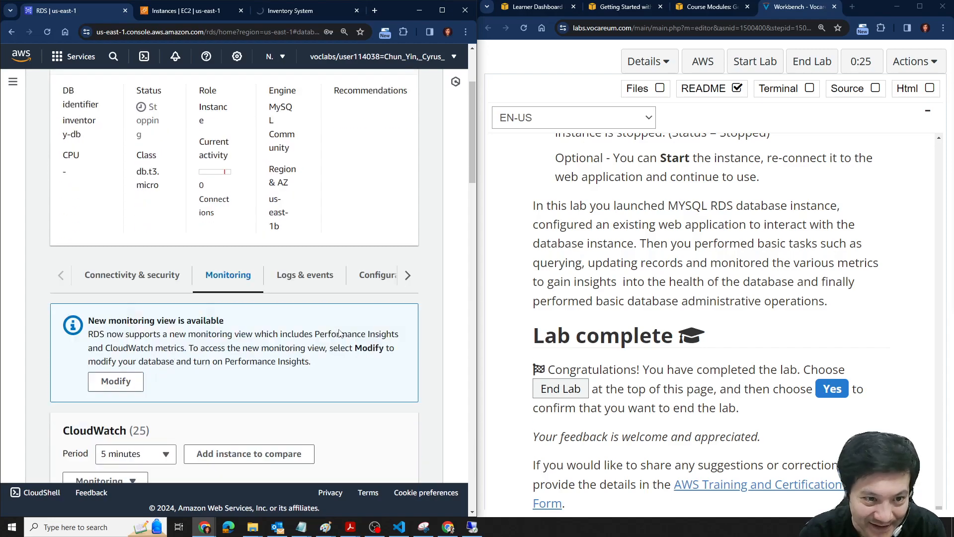
scroll(341, 324, up, 10)
click(296, 11)
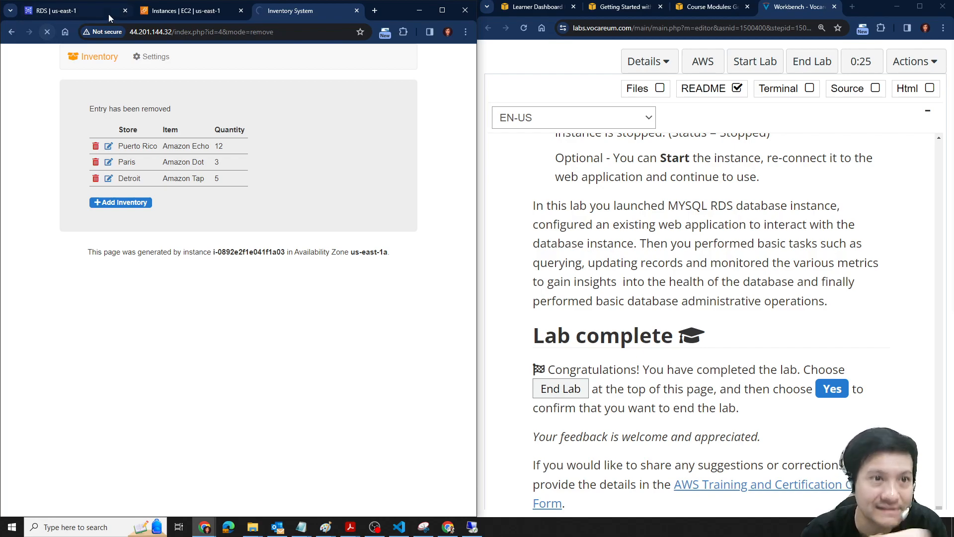
Examine the inventory-db status and its CloudWatch charts, and check the loading state of the Inventory application page
click(88, 11)
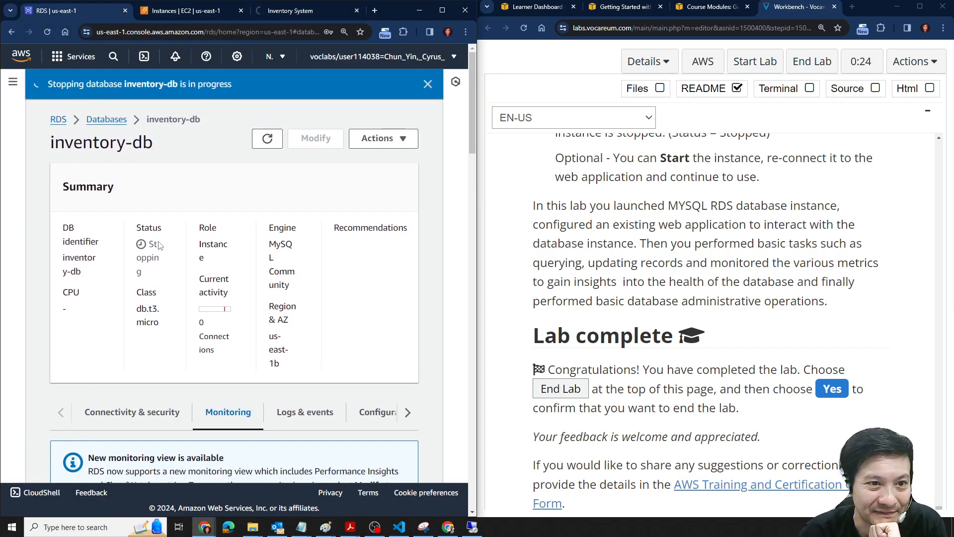
scroll(449, 312, down, 8)
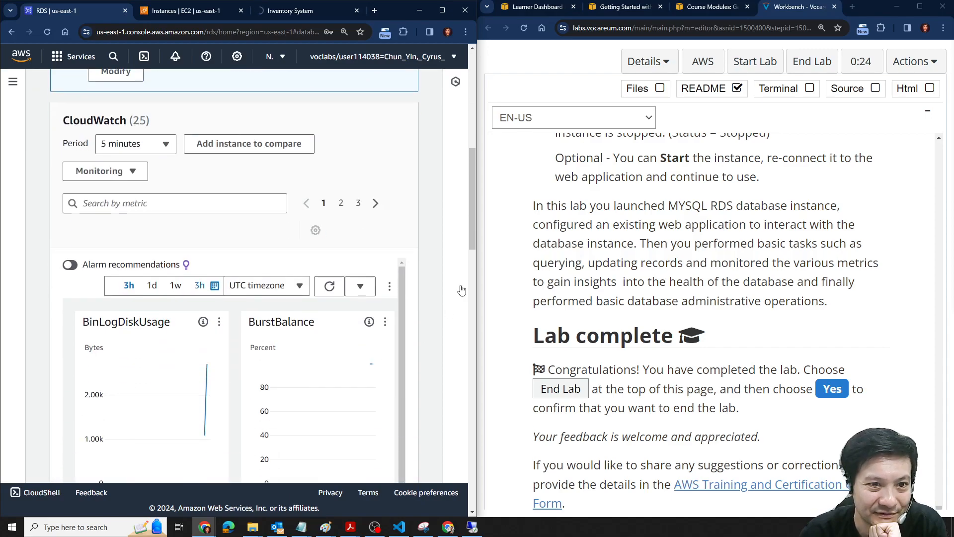
scroll(430, 369, down, 20)
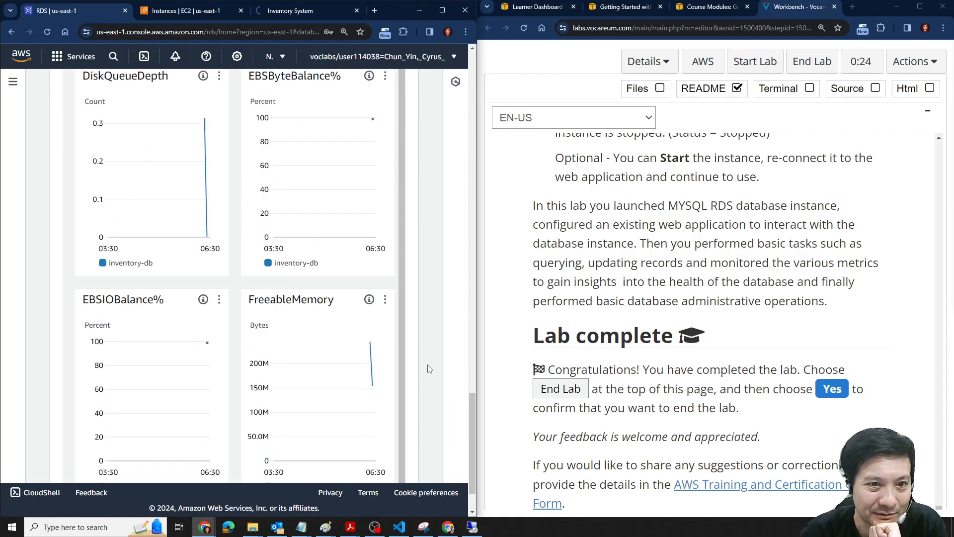
scroll(429, 370, up, 10)
click(294, 11)
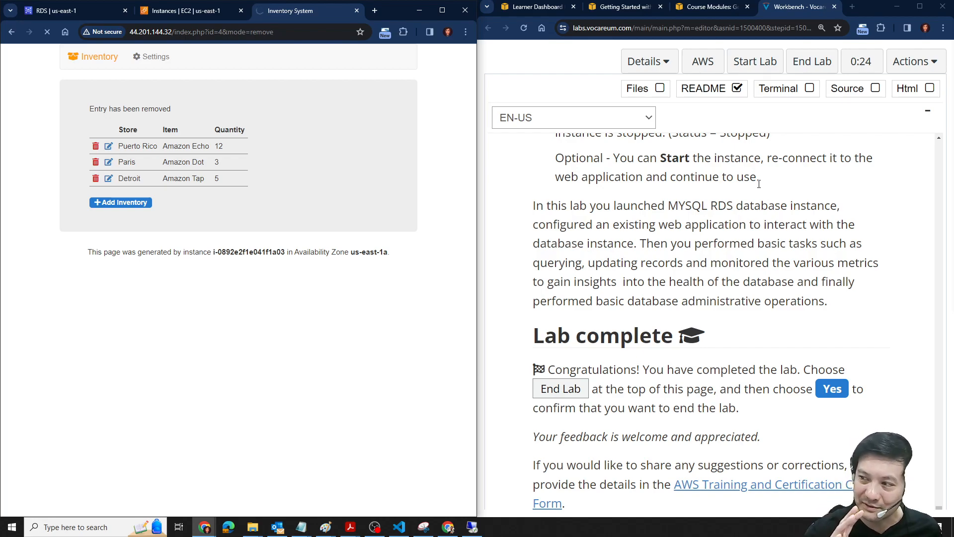
Check the App Server instance in EC2 and the status of inventory-db in the RDS database list
click(199, 11)
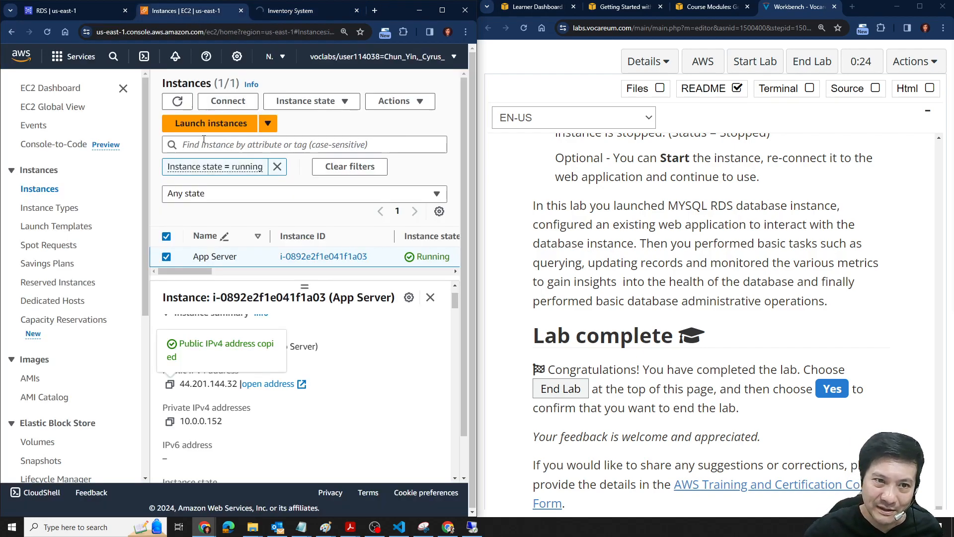
scroll(322, 410, down, 3)
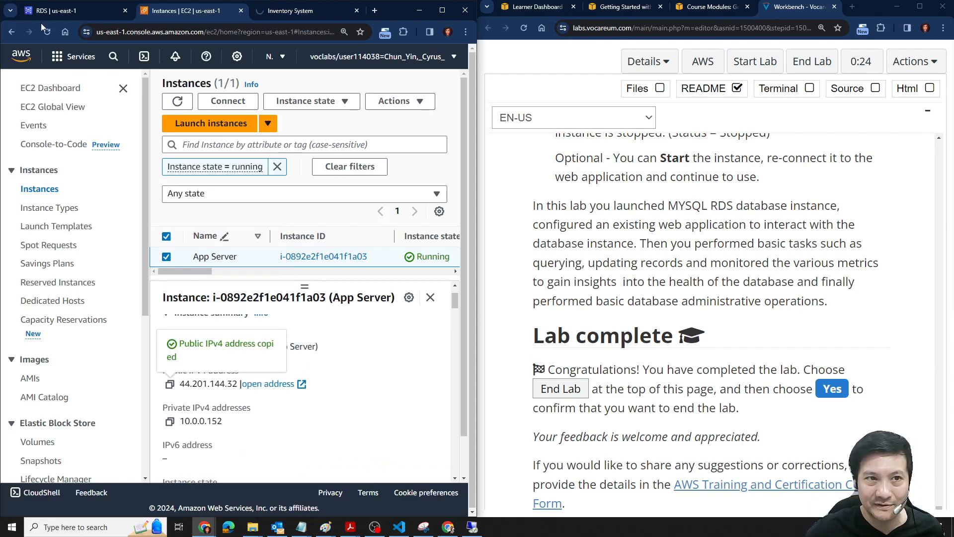
click(74, 11)
scroll(258, 266, up, 5)
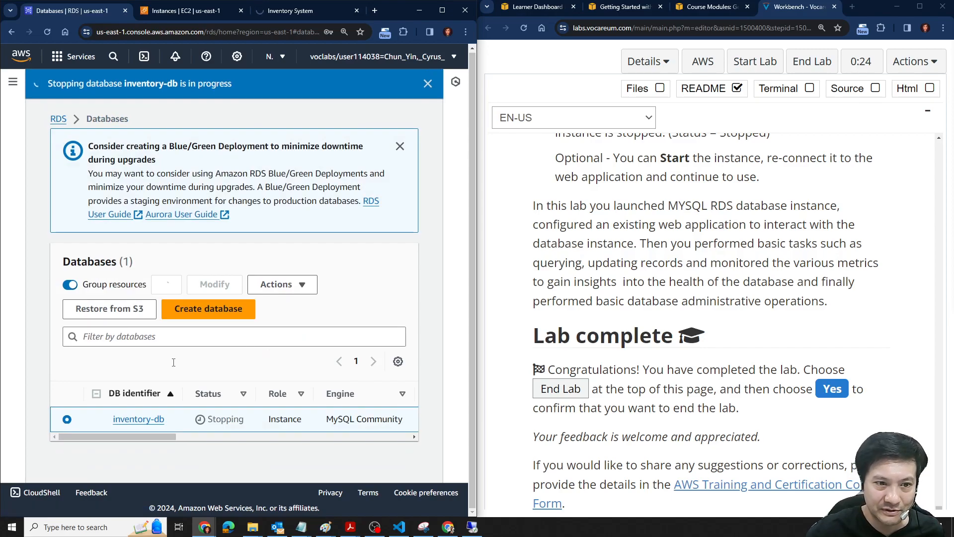
Open the inventory-db details, read through its connectivity and security information and highlight the endpoint address
click(139, 420)
scroll(208, 280, down, 8)
scroll(208, 283, down, 4)
scroll(171, 308, up, 3)
scroll(171, 317, down, 5)
scroll(244, 339, up, 6)
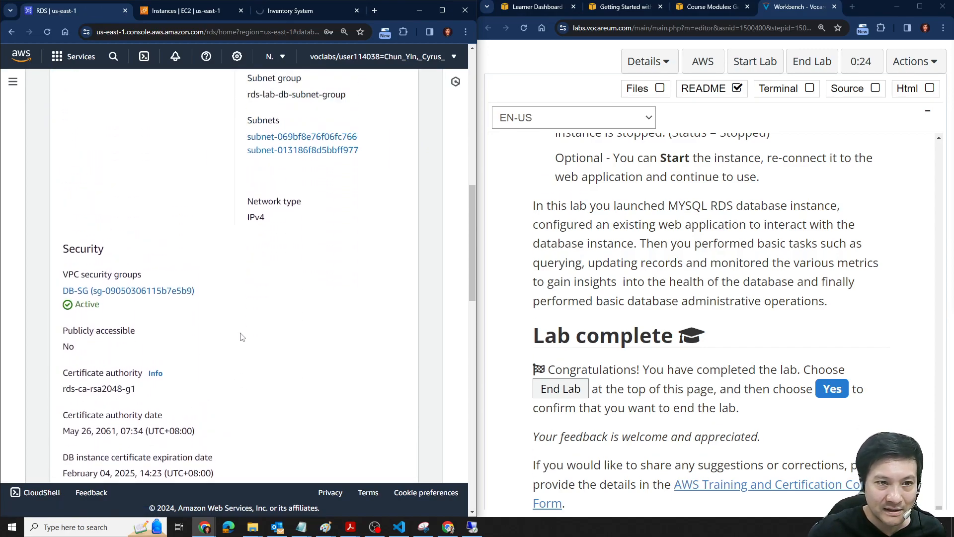
drag(63, 213, 184, 225)
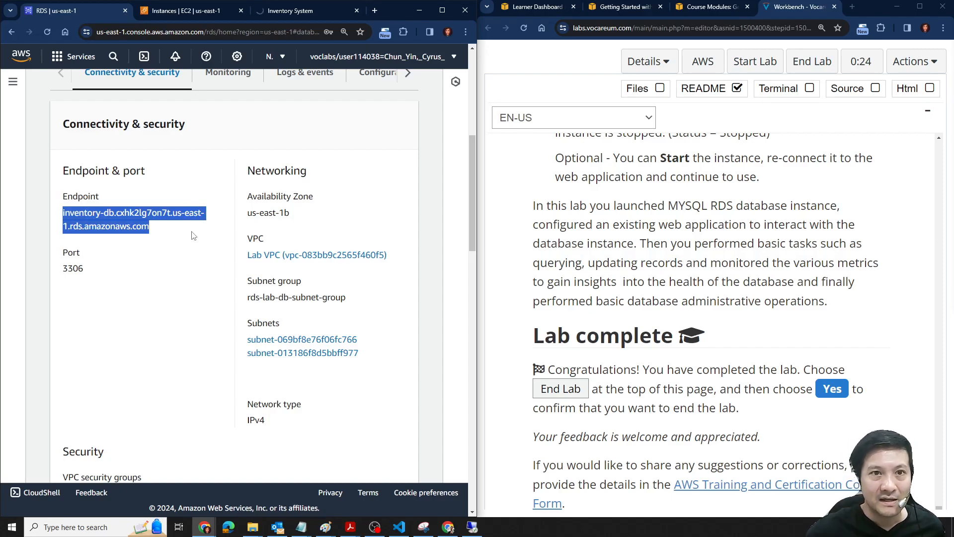
End the lab in the Vocareum workbench and confirm that it should be ended
click(299, 13)
click(185, 8)
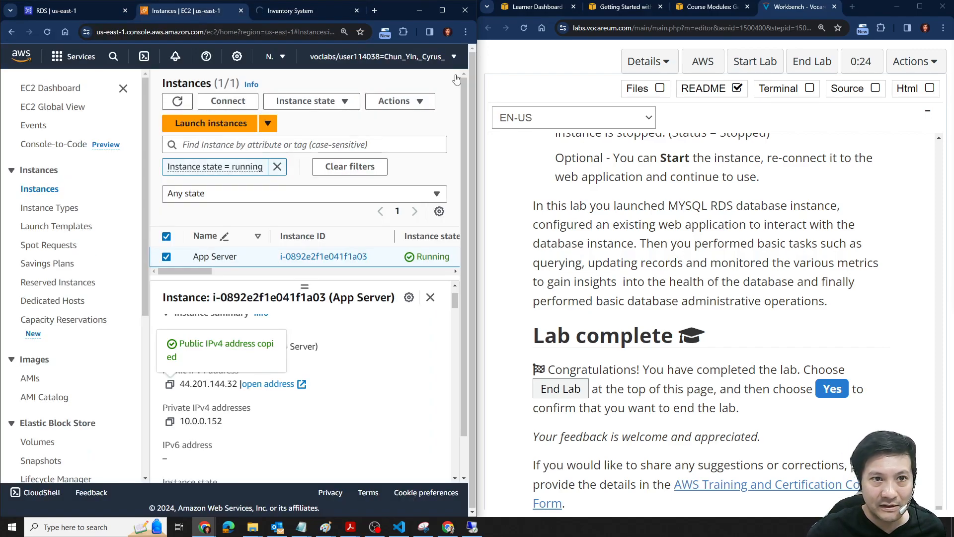
click(806, 66)
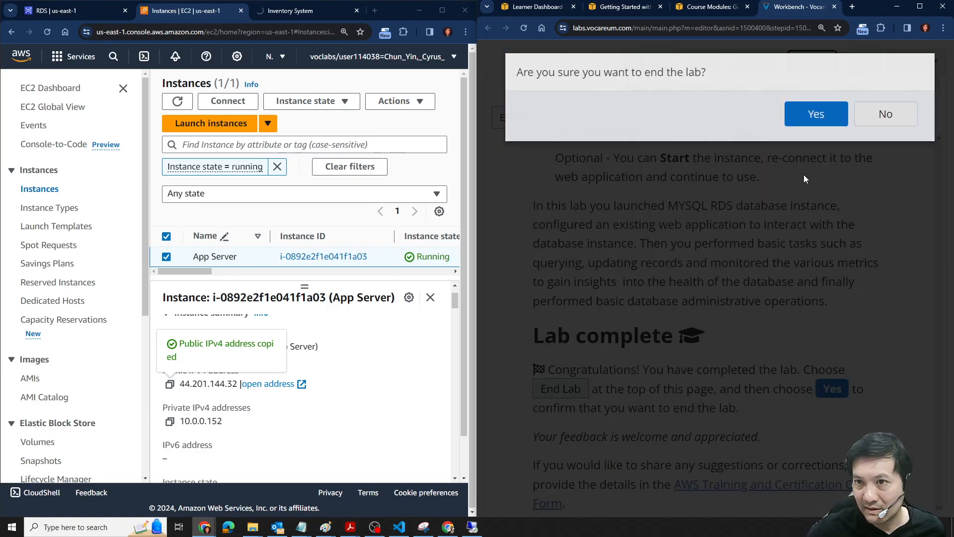
click(820, 119)
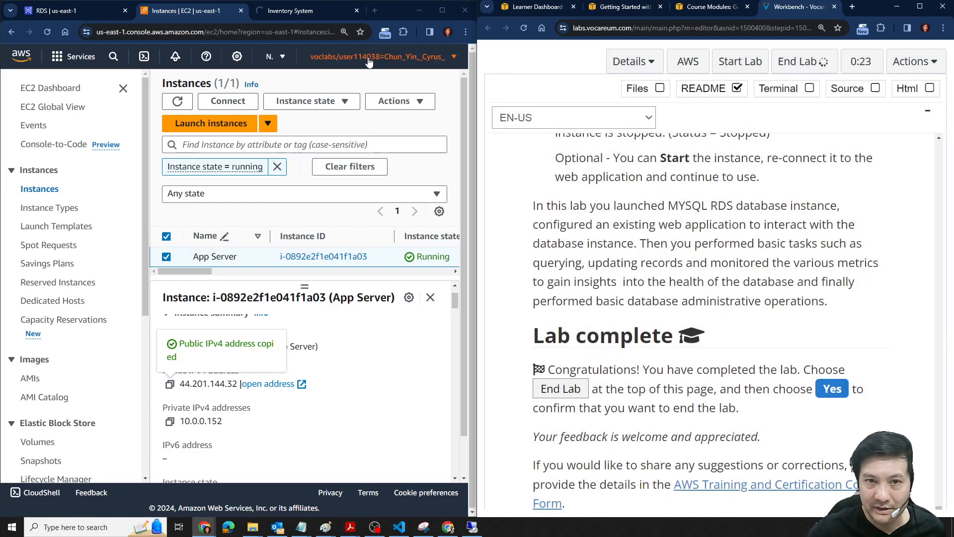
Sign out of the AWS Management Console and close its browser window
click(392, 57)
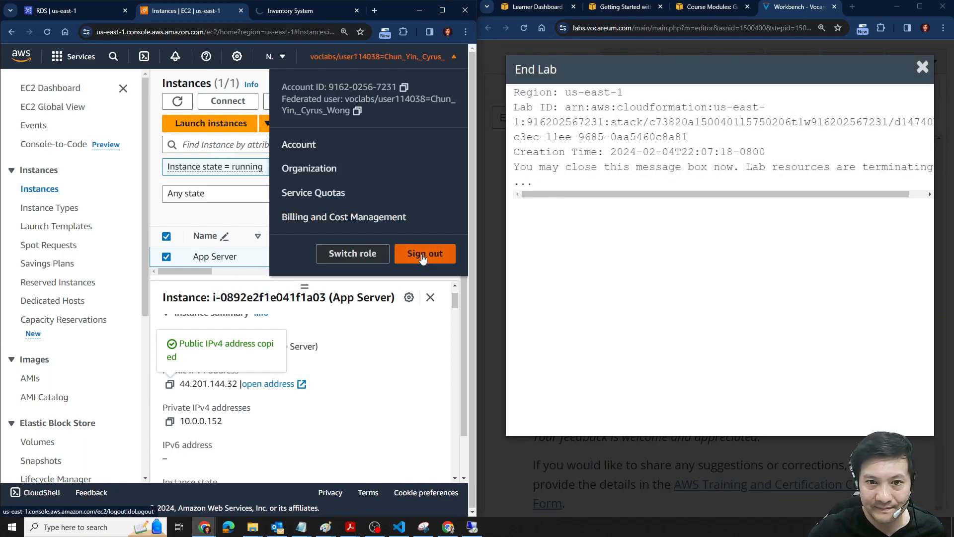
click(422, 253)
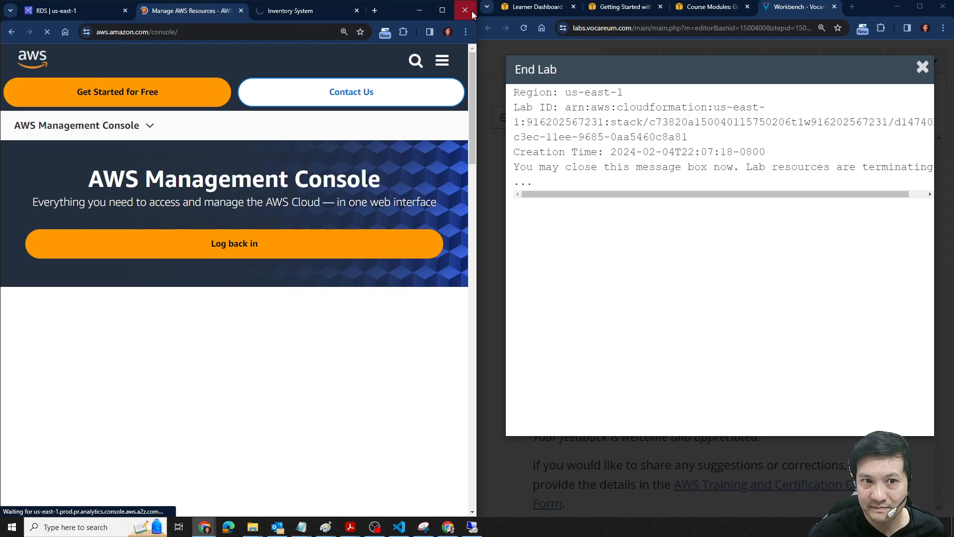
click(472, 11)
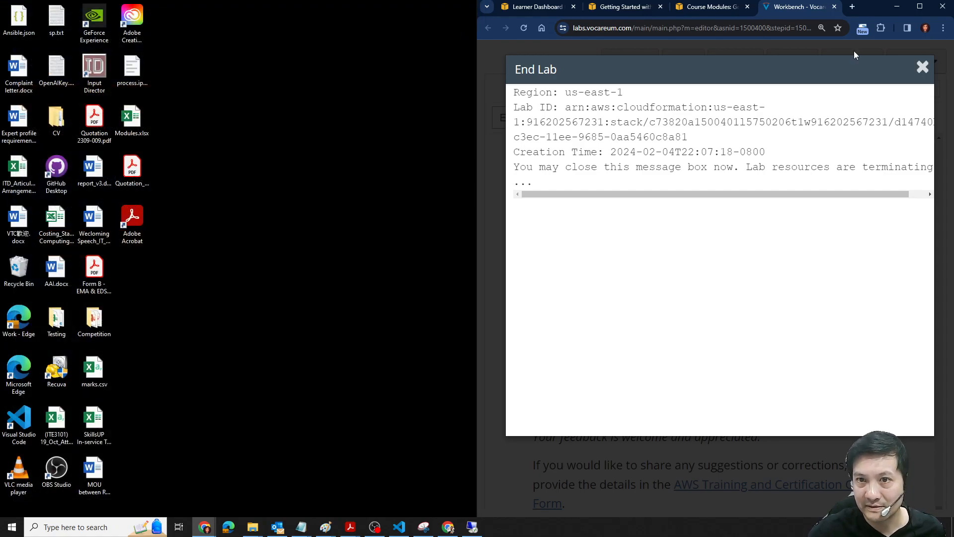